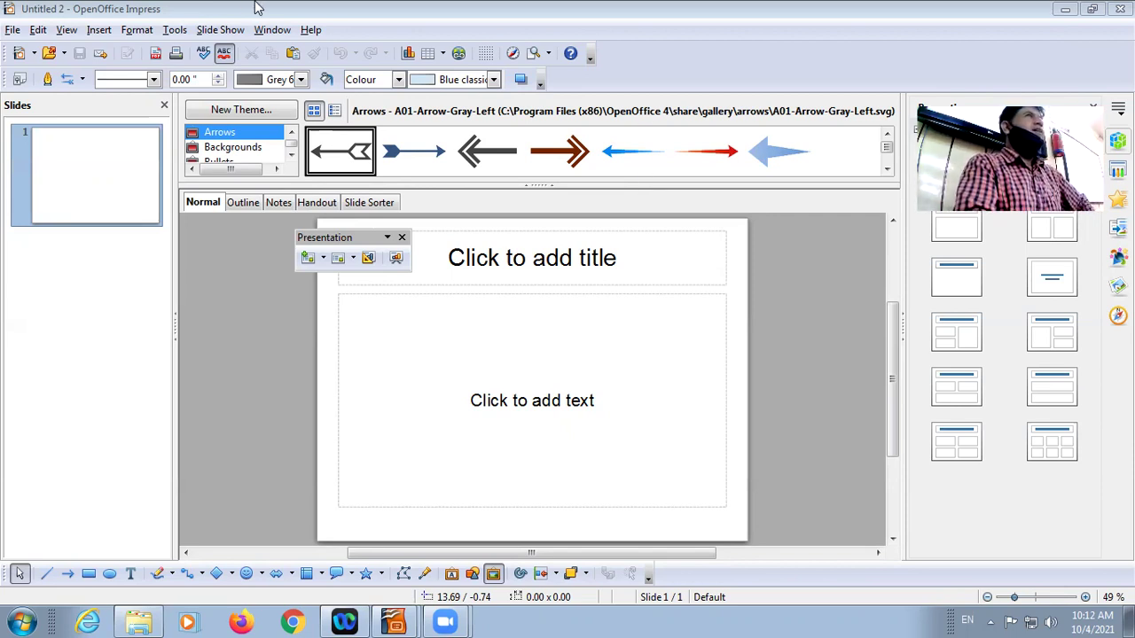
pyautogui.click(137, 30)
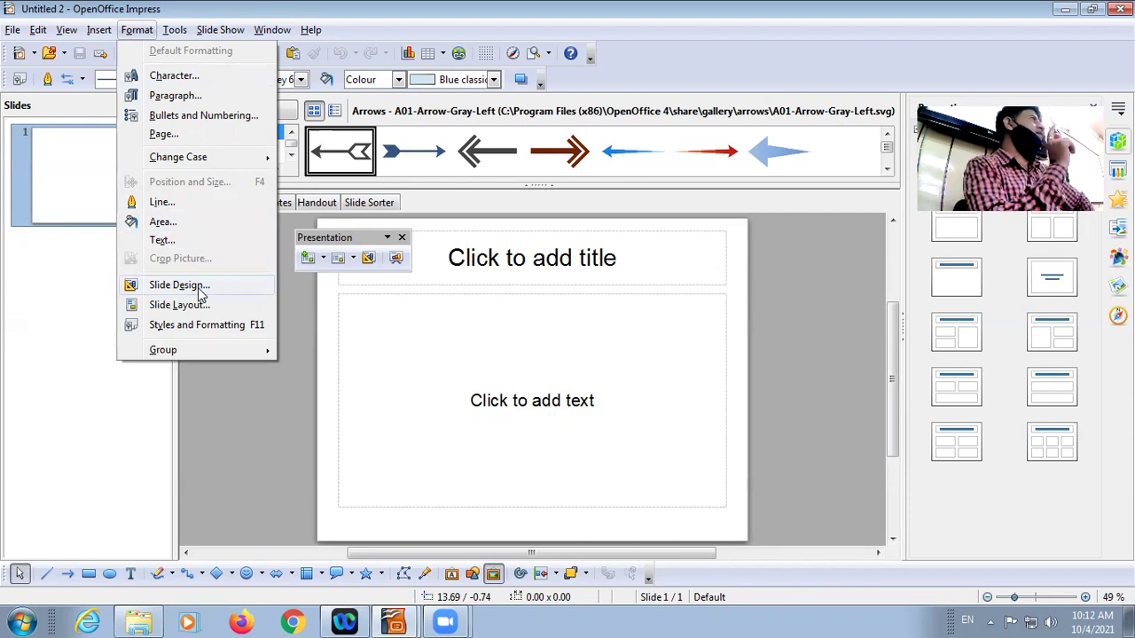
pyautogui.click(452, 60)
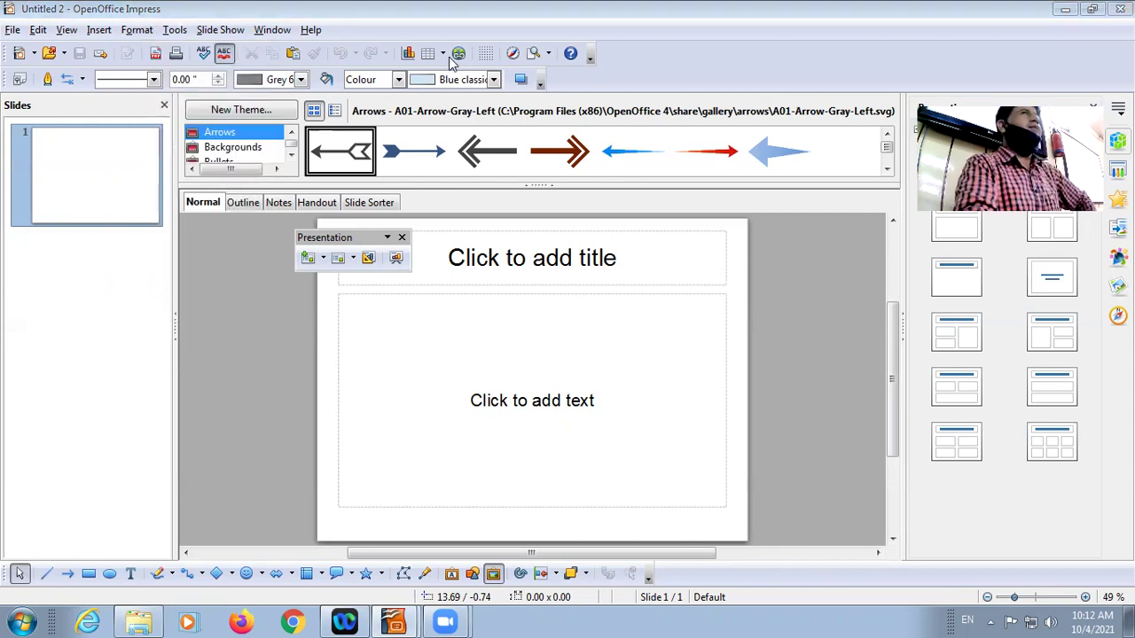
pyautogui.click(136, 32)
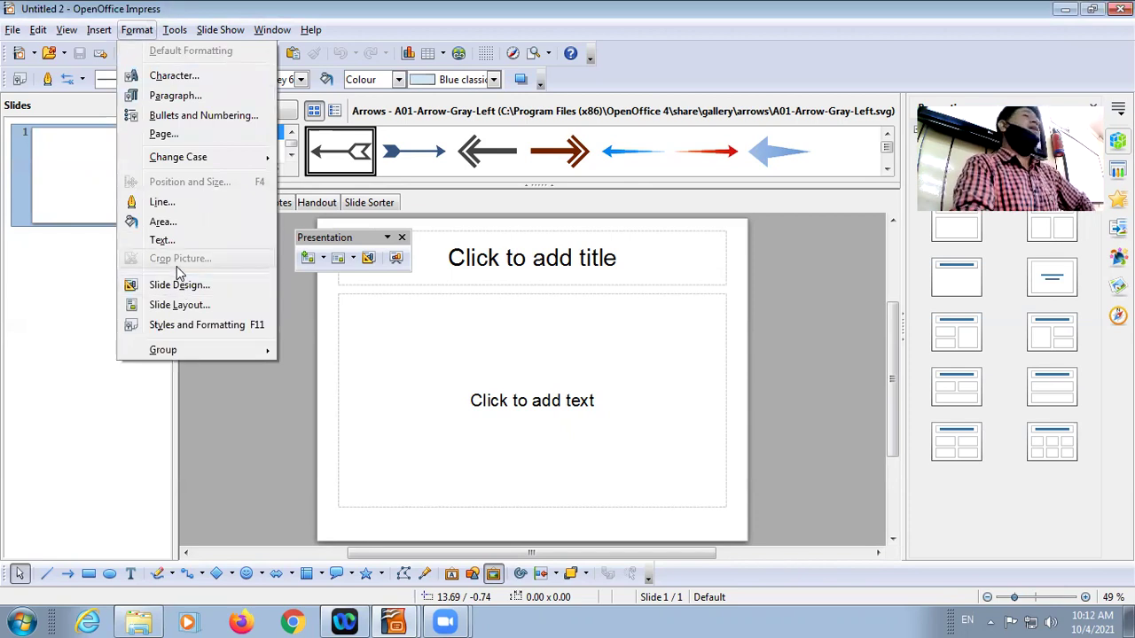
pyautogui.click(671, 304)
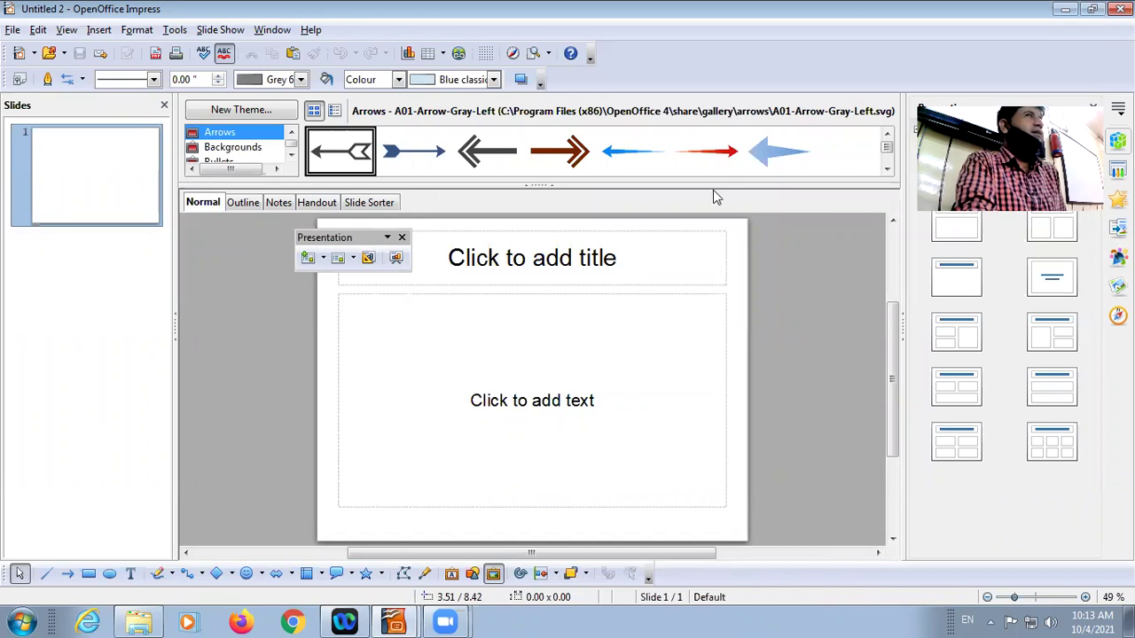
pyautogui.rightClick(331, 331)
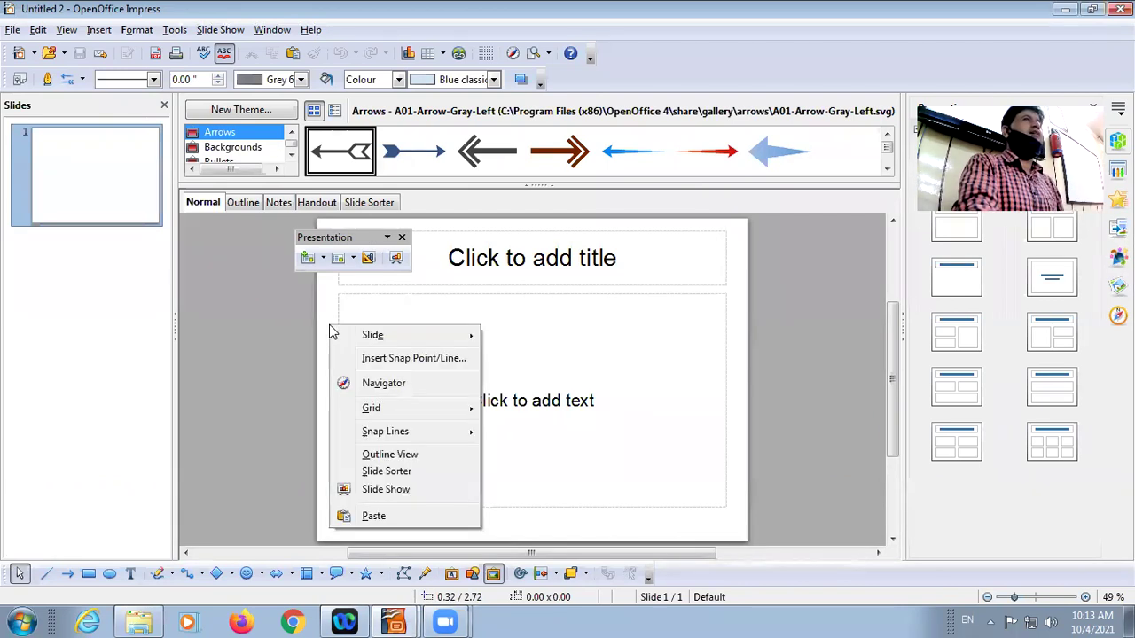
pyautogui.moveTo(380, 337)
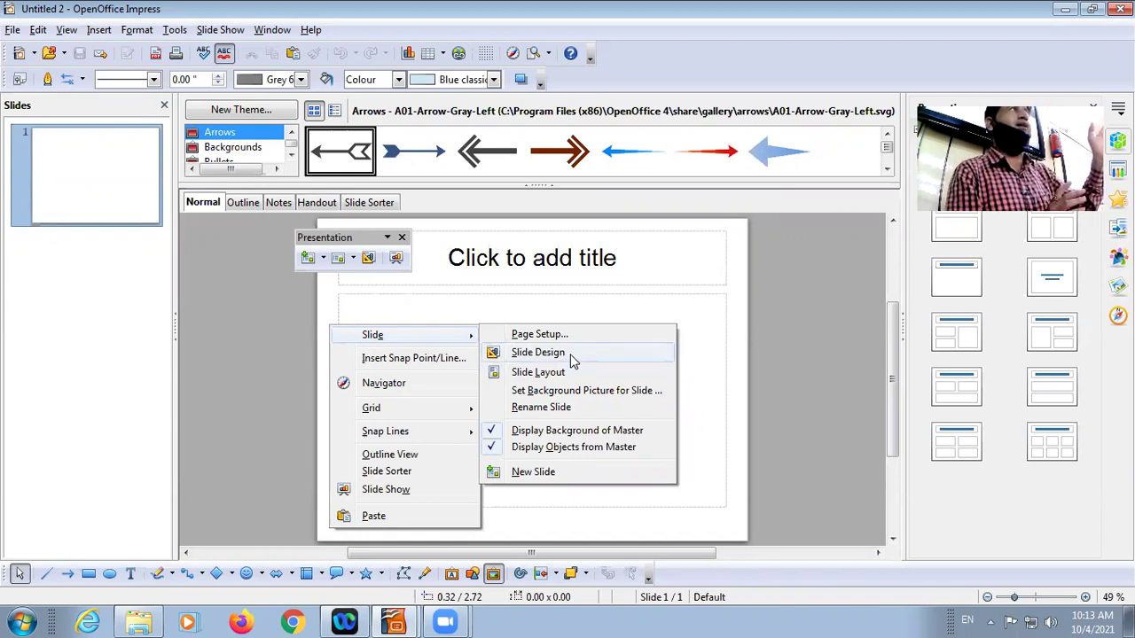
pyautogui.click(326, 306)
pyautogui.rightClick(325, 305)
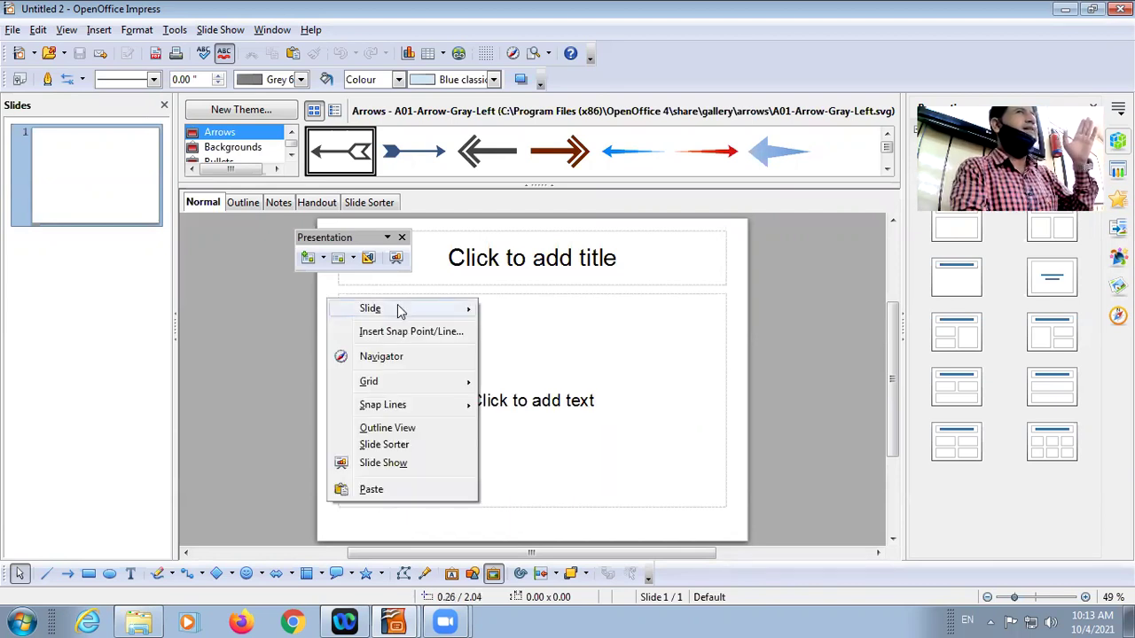
pyautogui.moveTo(397, 308)
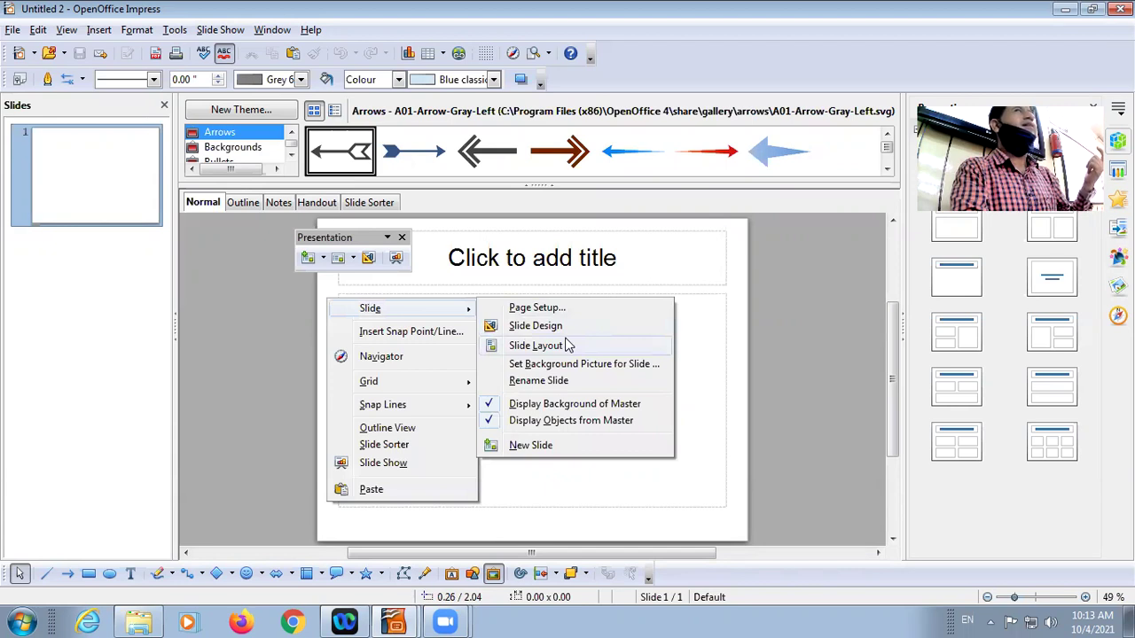
pyautogui.click(620, 73)
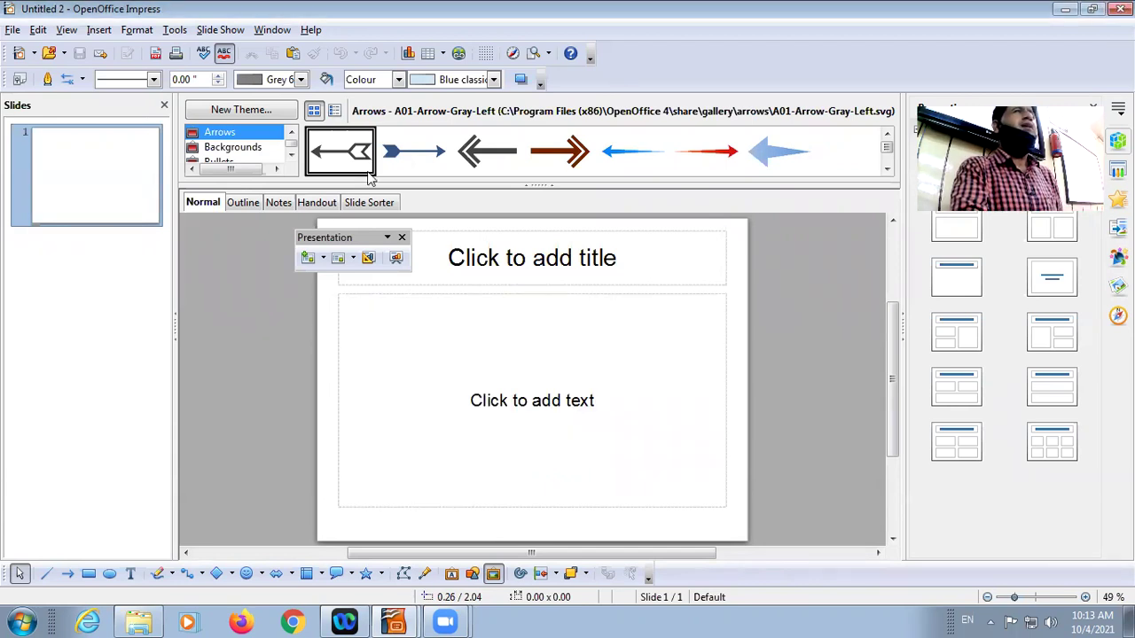
# Dock the floating Presentation toolbar beneath the formatting toolbar
pyautogui.moveTo(359, 237); pyautogui.dragTo(687, 103)
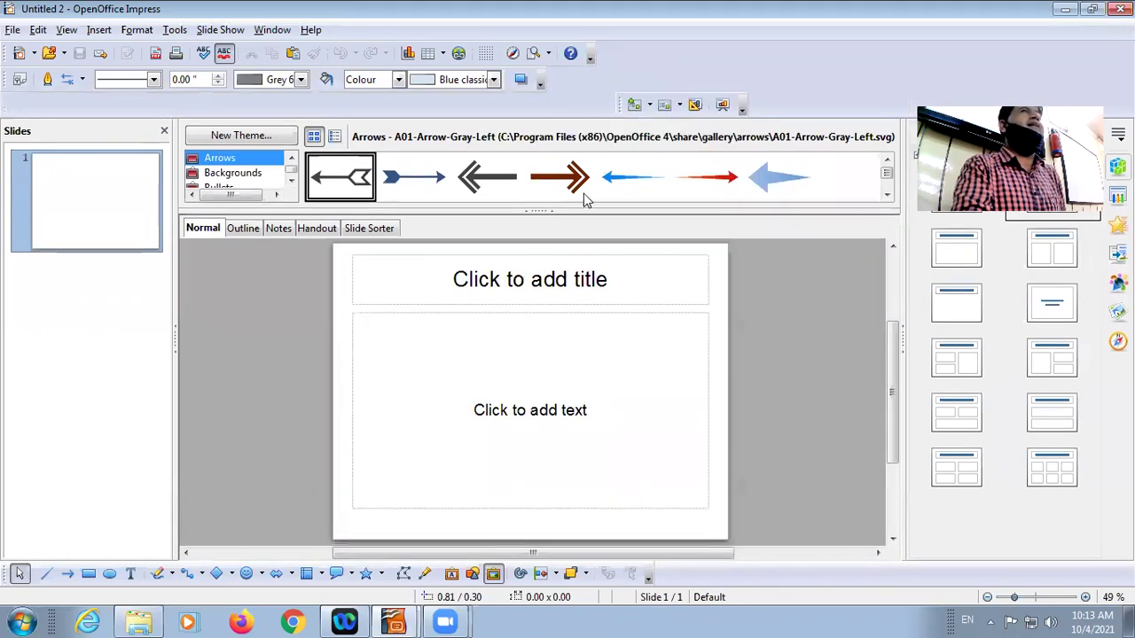
# Preview the Dark Blue with Orange template from the Presentation Backgrounds category for loading as a slide design
pyautogui.click(695, 106)
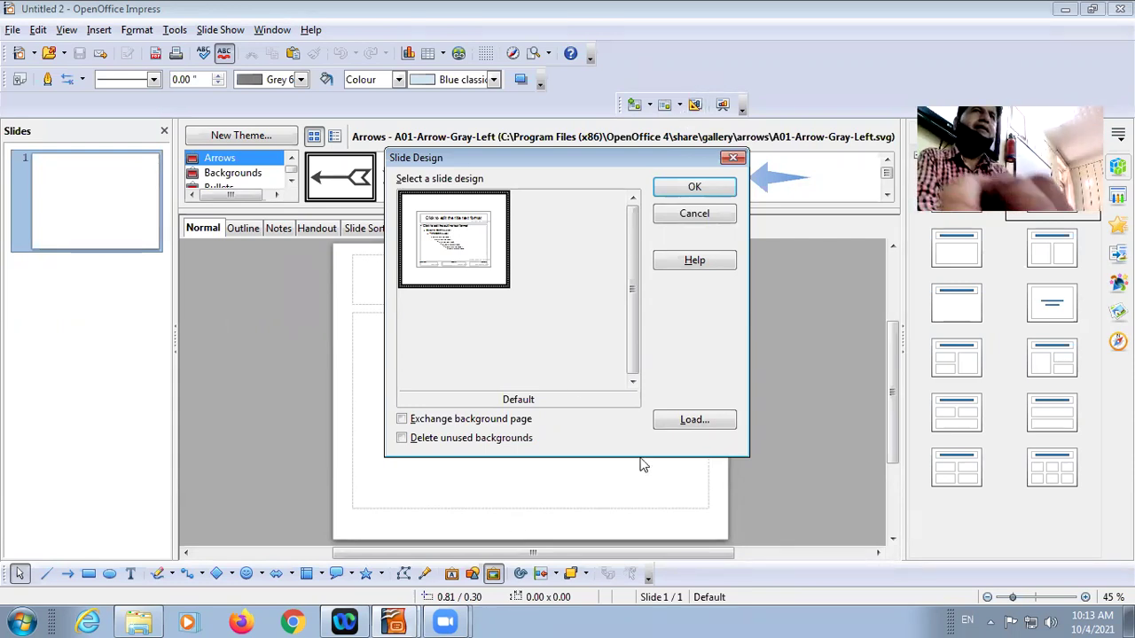
pyautogui.click(699, 422)
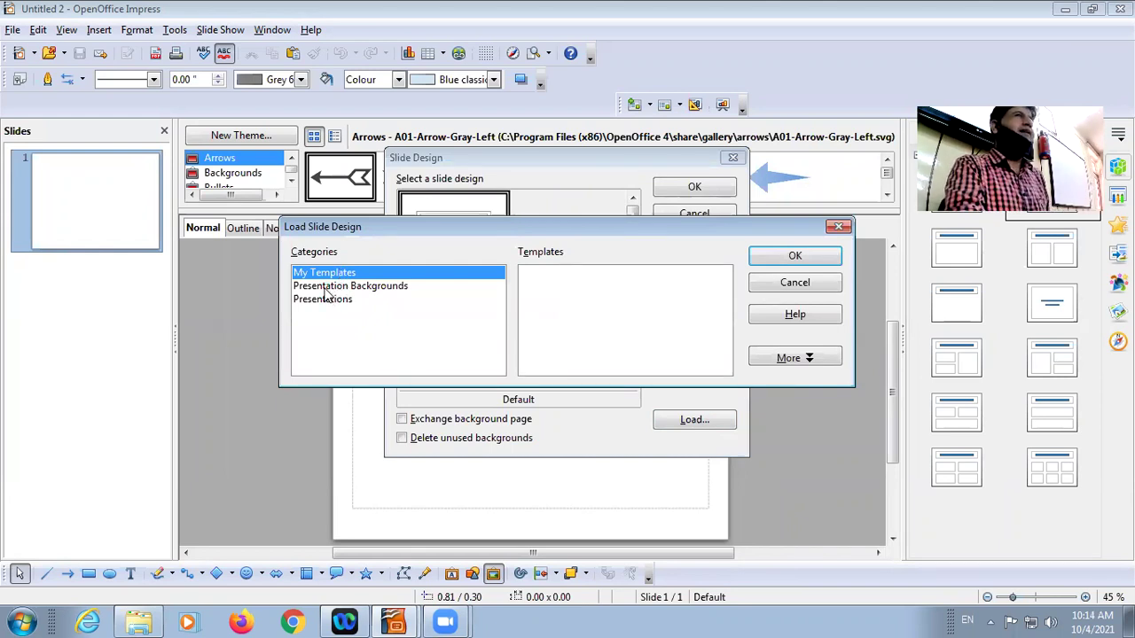
pyautogui.click(326, 287)
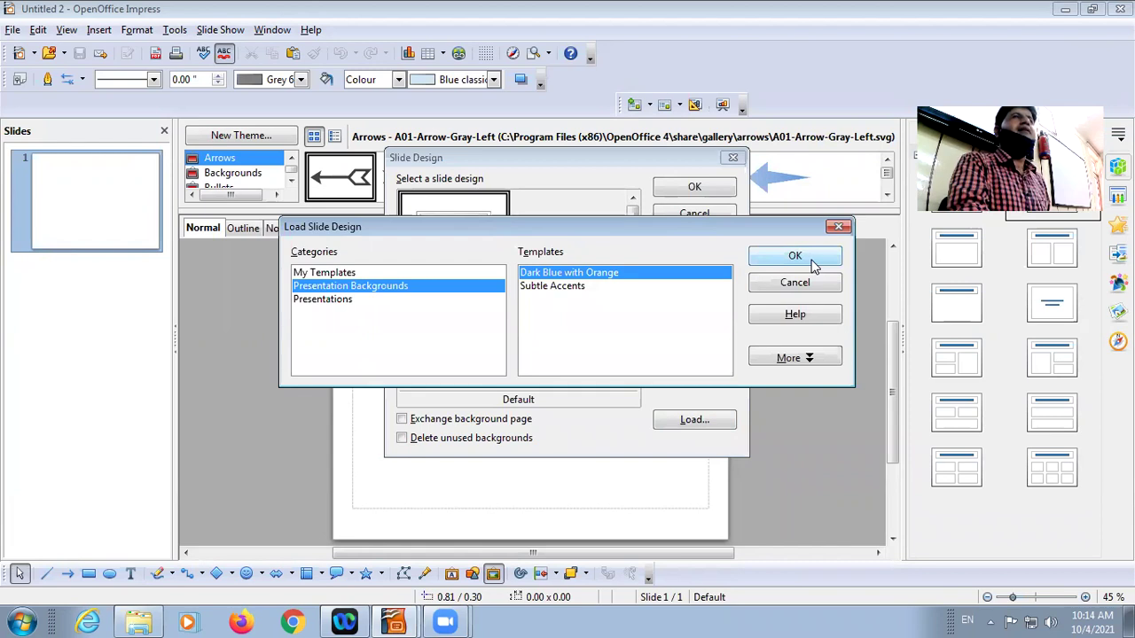
pyautogui.click(790, 357)
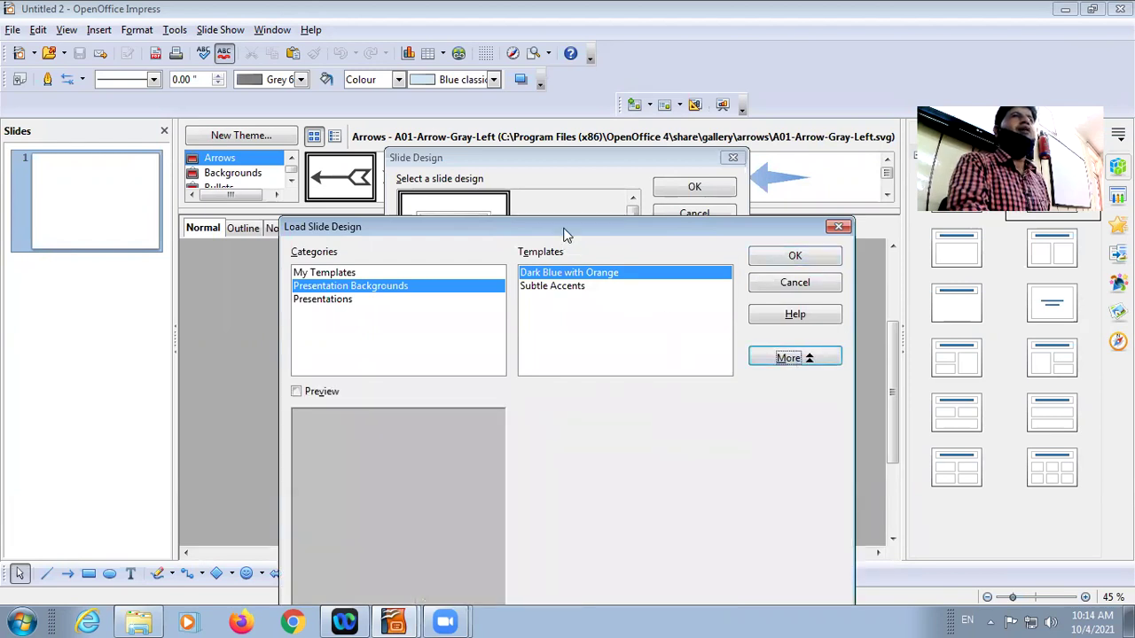
pyautogui.moveTo(563, 227); pyautogui.dragTo(553, 141)
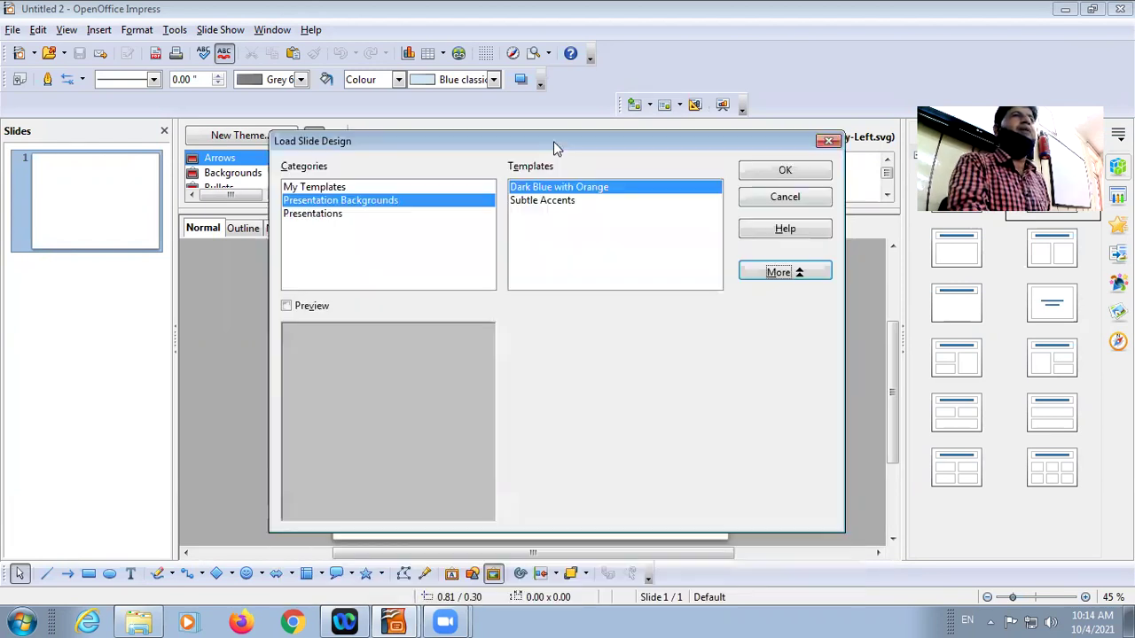
pyautogui.click(288, 307)
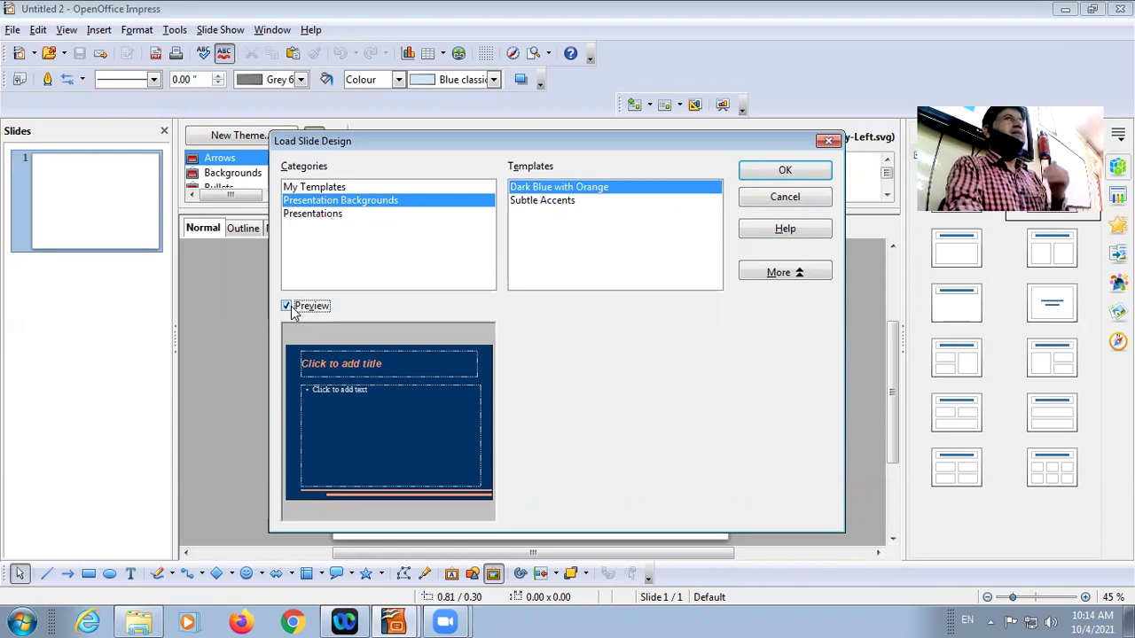
pyautogui.click(827, 143)
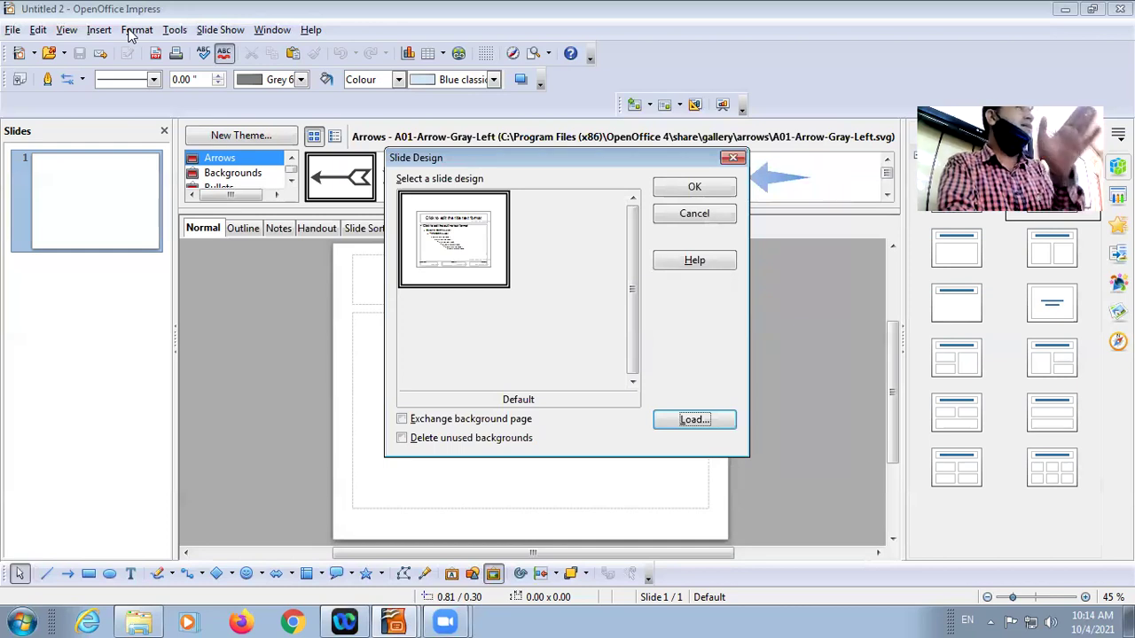
pyautogui.click(382, 75)
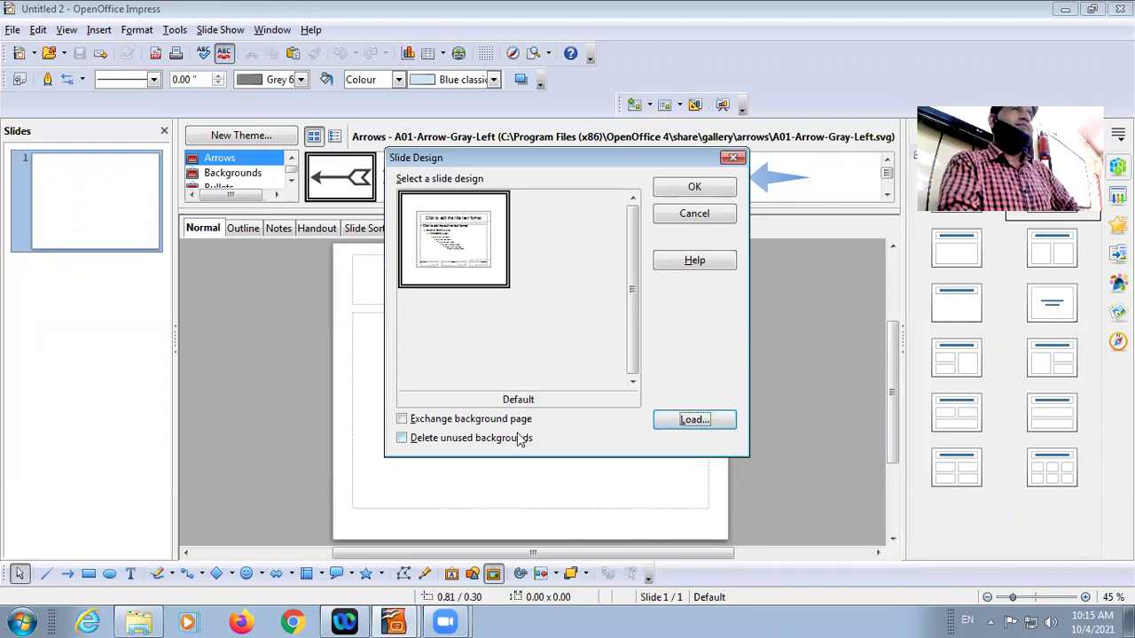
pyautogui.click(730, 158)
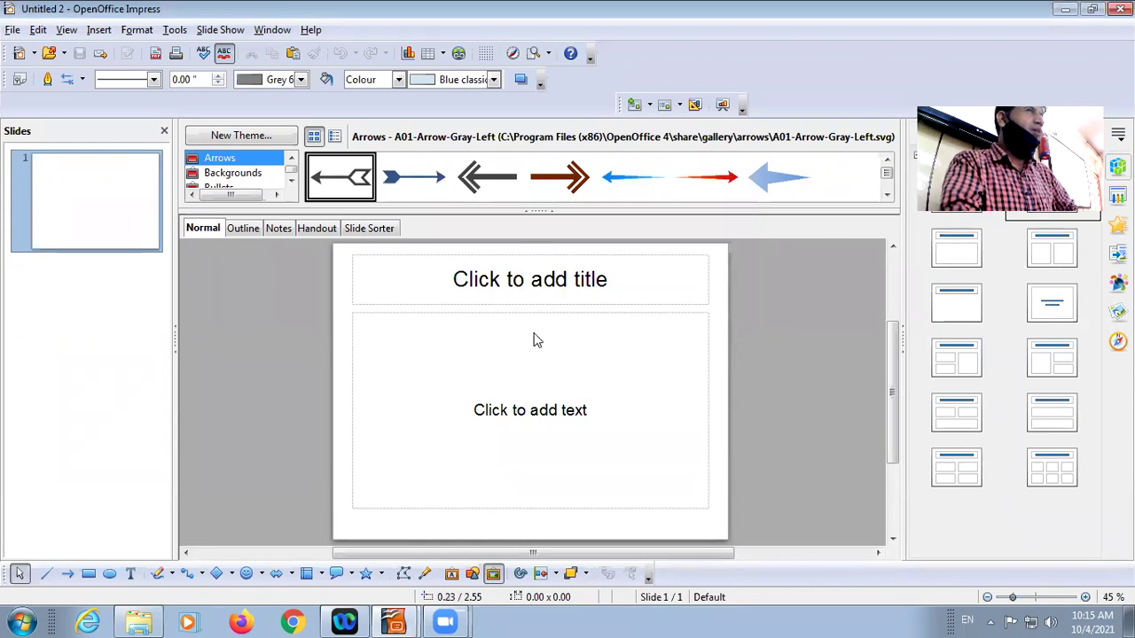
# Load the Recommendation of a Strategy template from the Presentations category and apply it as the slide design
pyautogui.rightClick(335, 347)
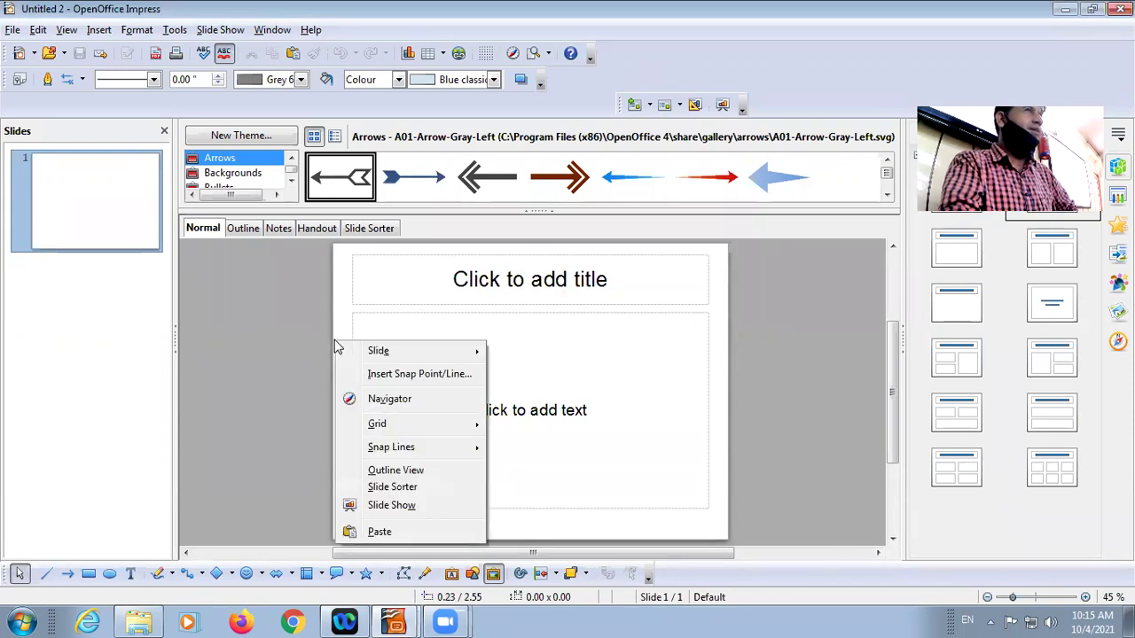
pyautogui.moveTo(399, 351)
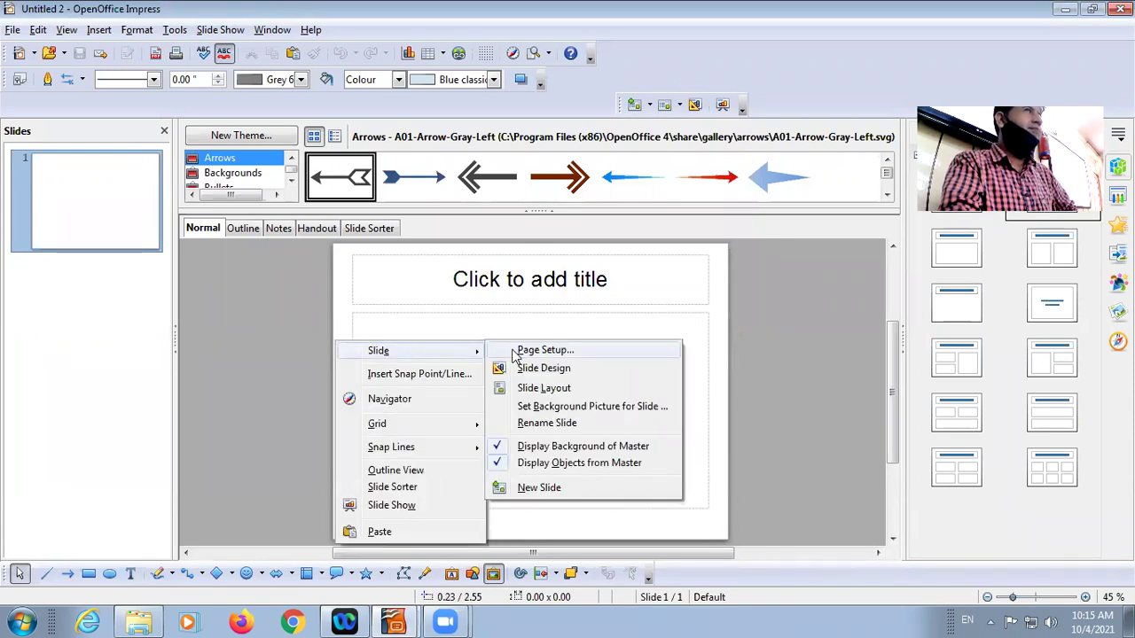
pyautogui.click(565, 373)
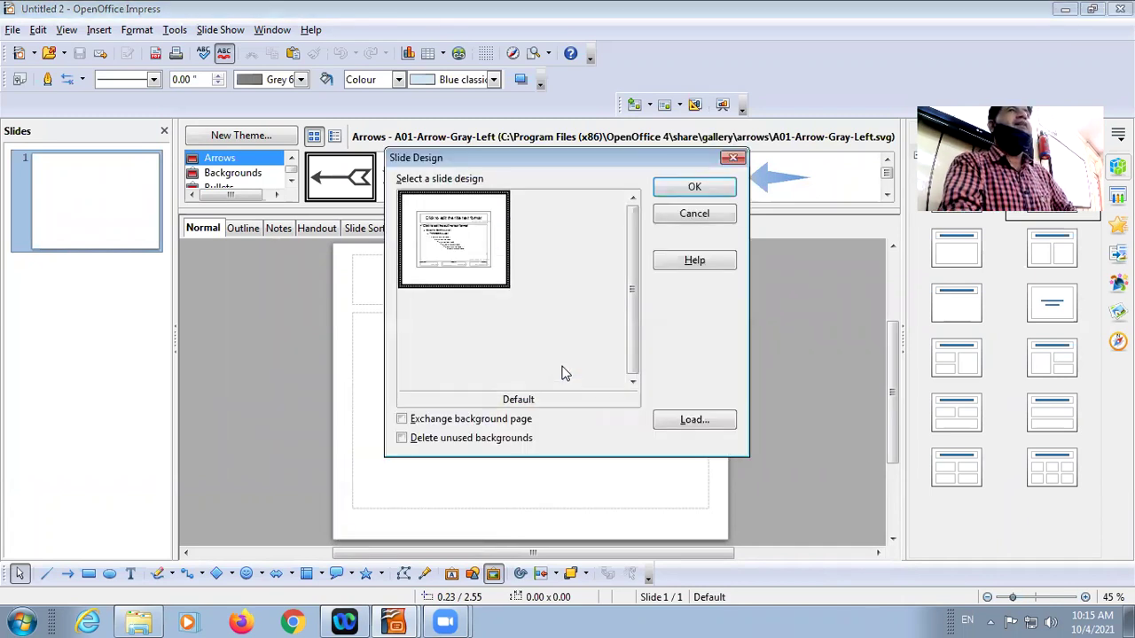
pyautogui.click(694, 420)
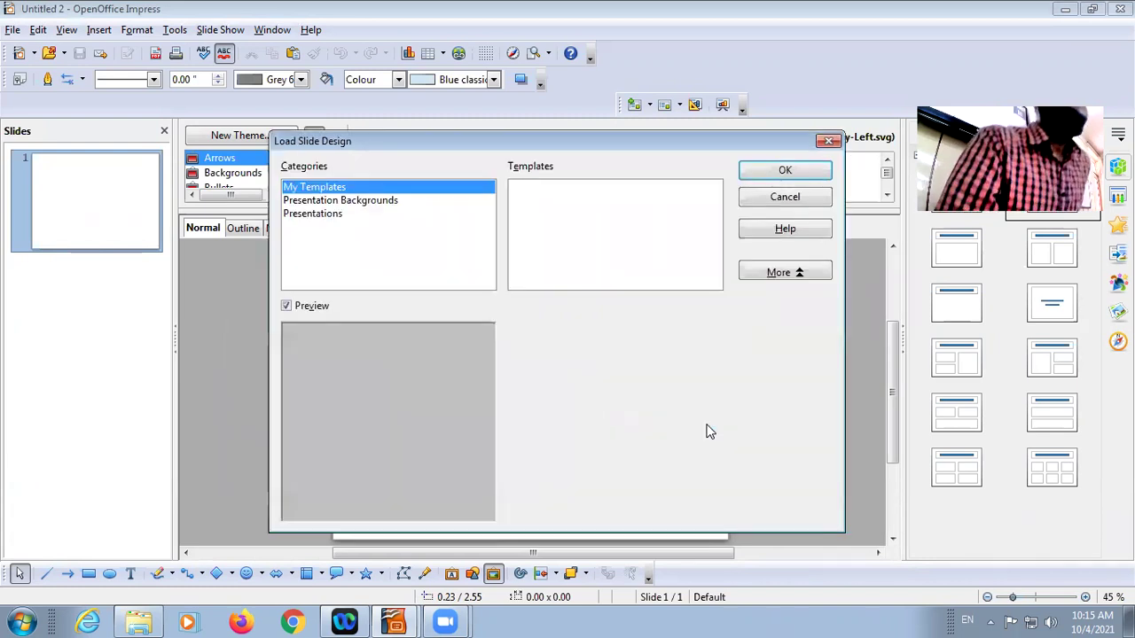
pyautogui.click(326, 201)
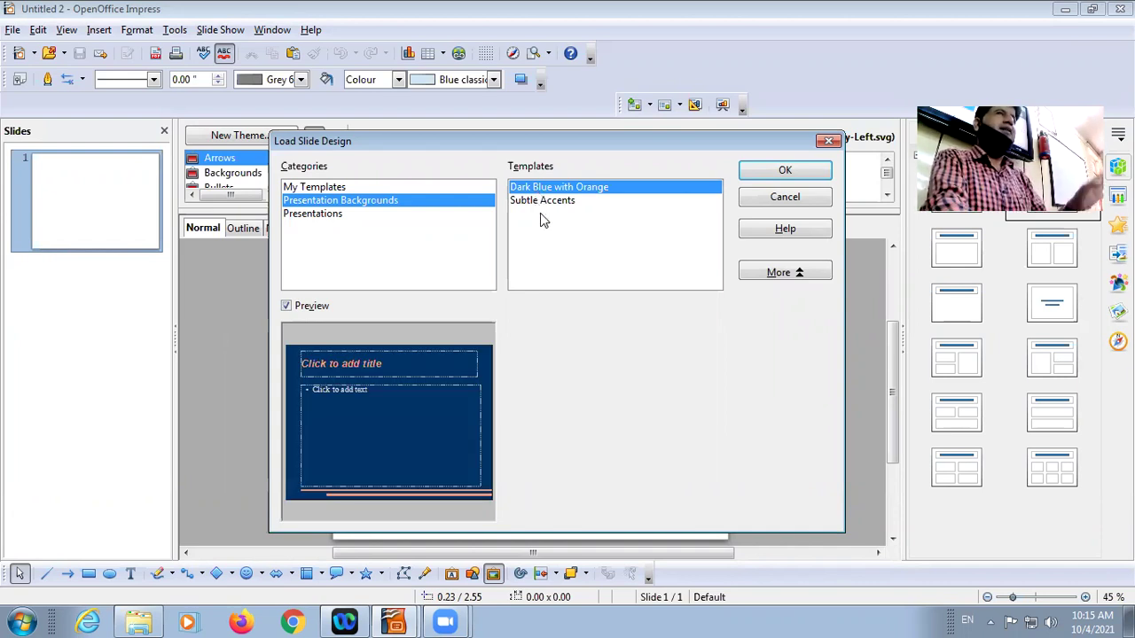
pyautogui.click(543, 208)
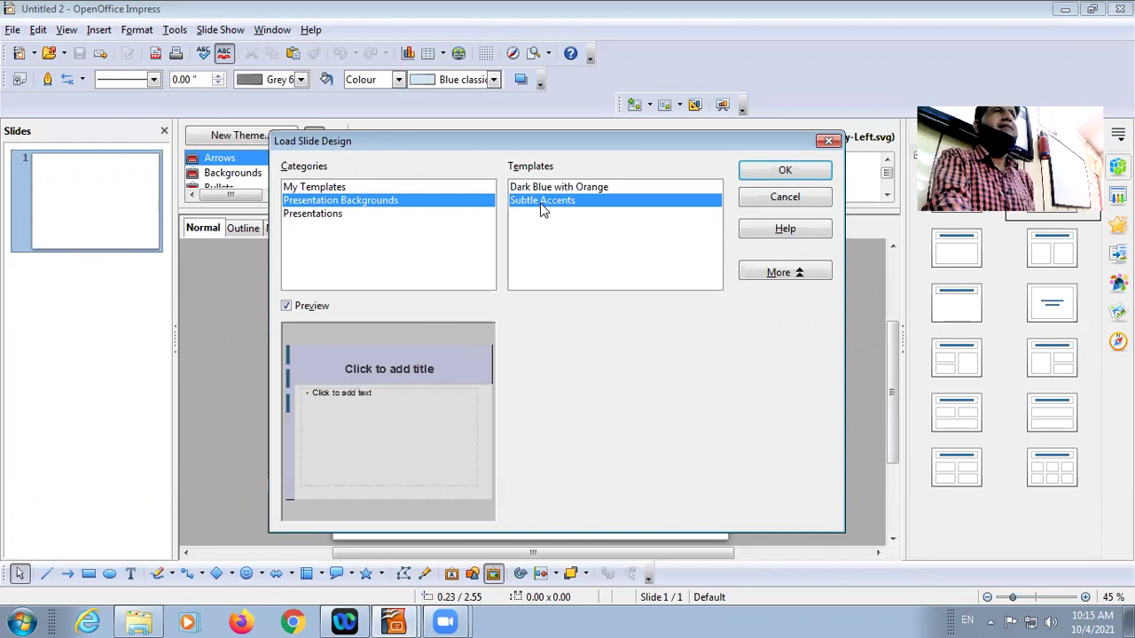
pyautogui.click(310, 217)
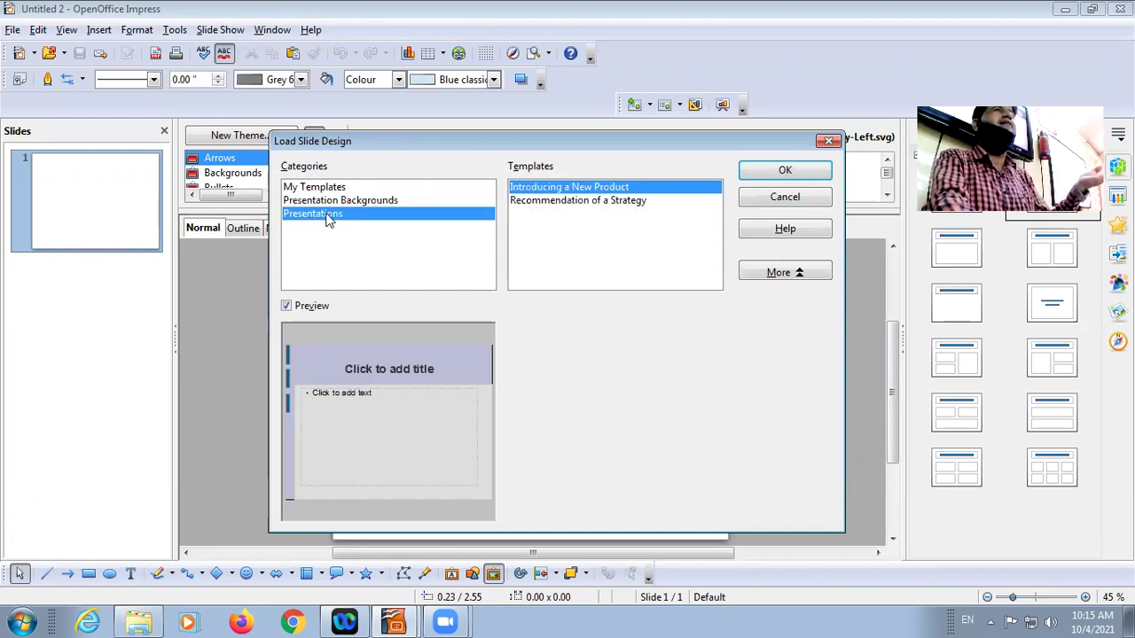
pyautogui.click(588, 202)
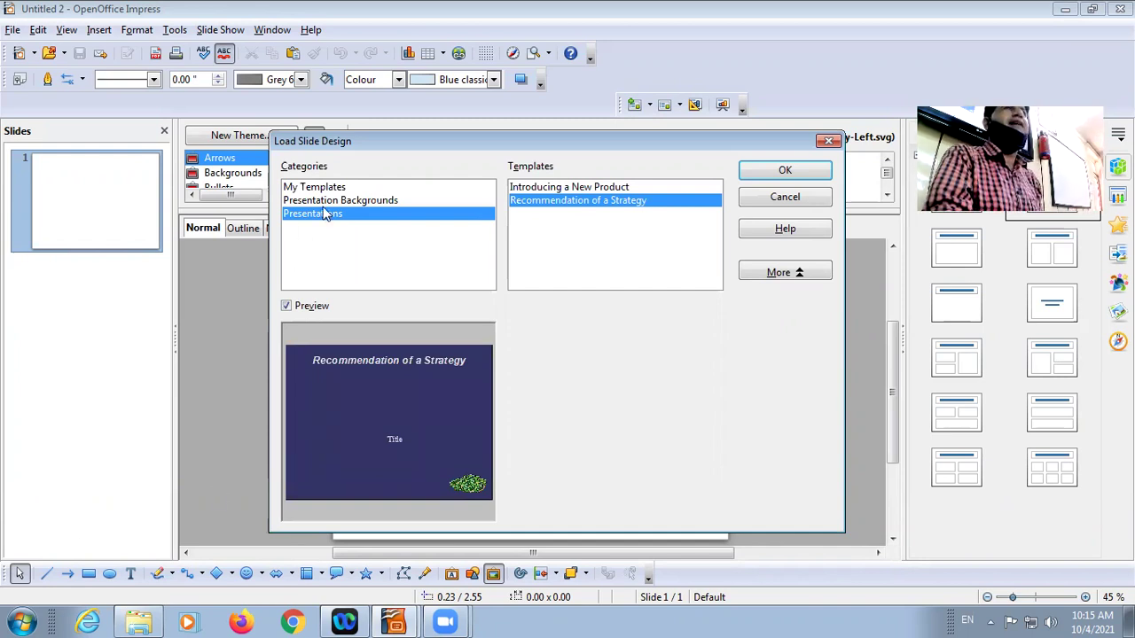
pyautogui.click(767, 177)
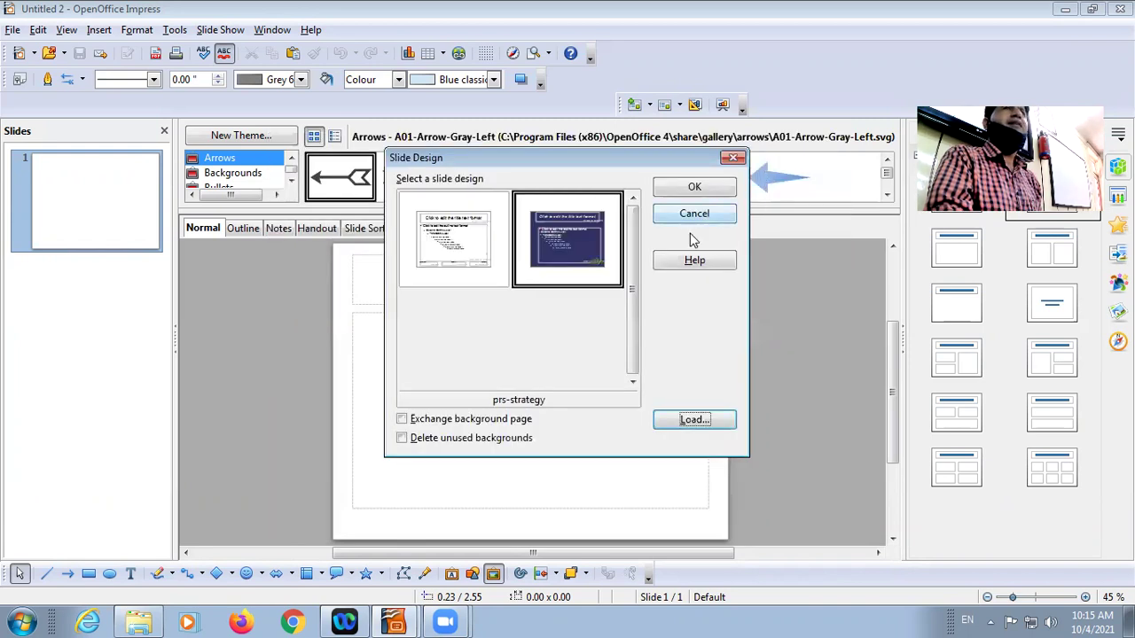
pyautogui.click(697, 187)
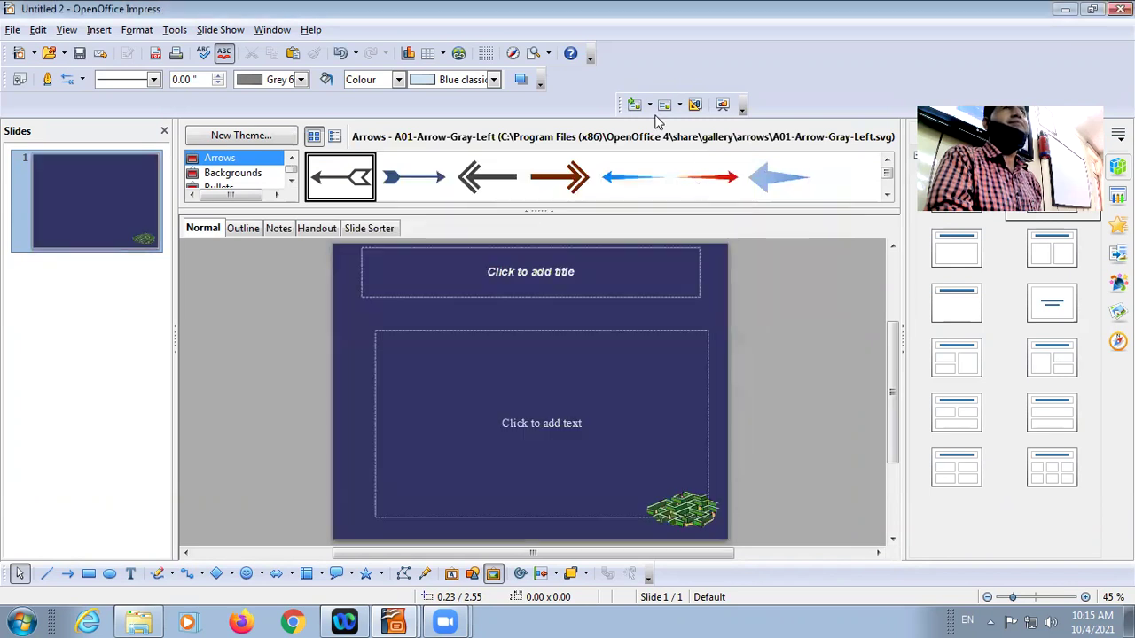
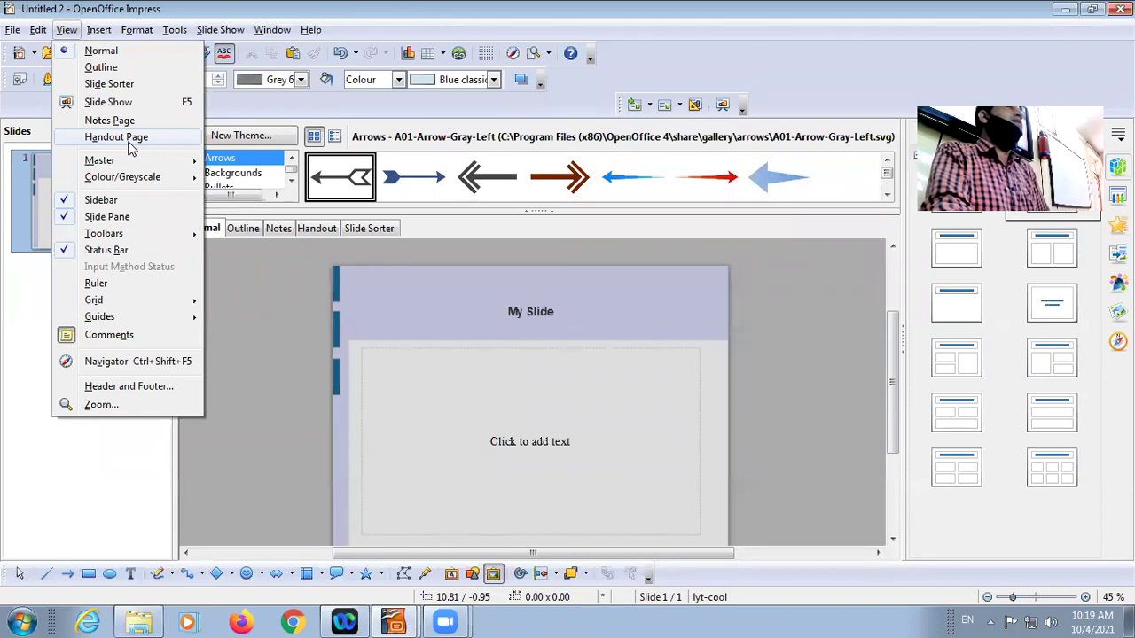
# In the slide's header and footer settings, enter "OOo Impress" as the fixed date and time text
pyautogui.moveTo(146, 166)
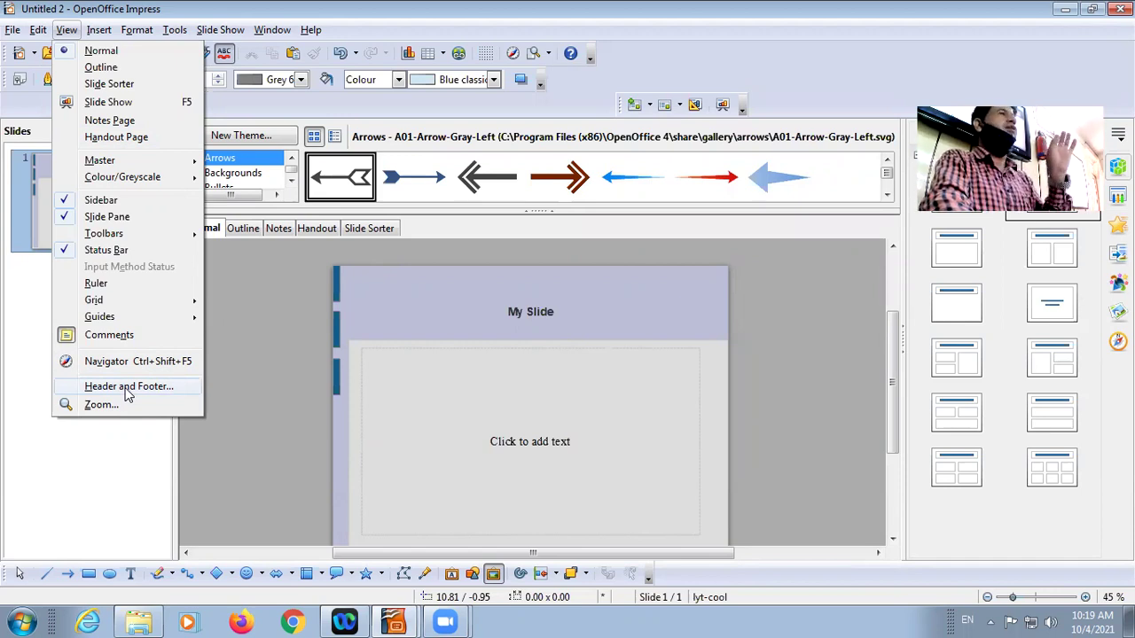
pyautogui.click(129, 387)
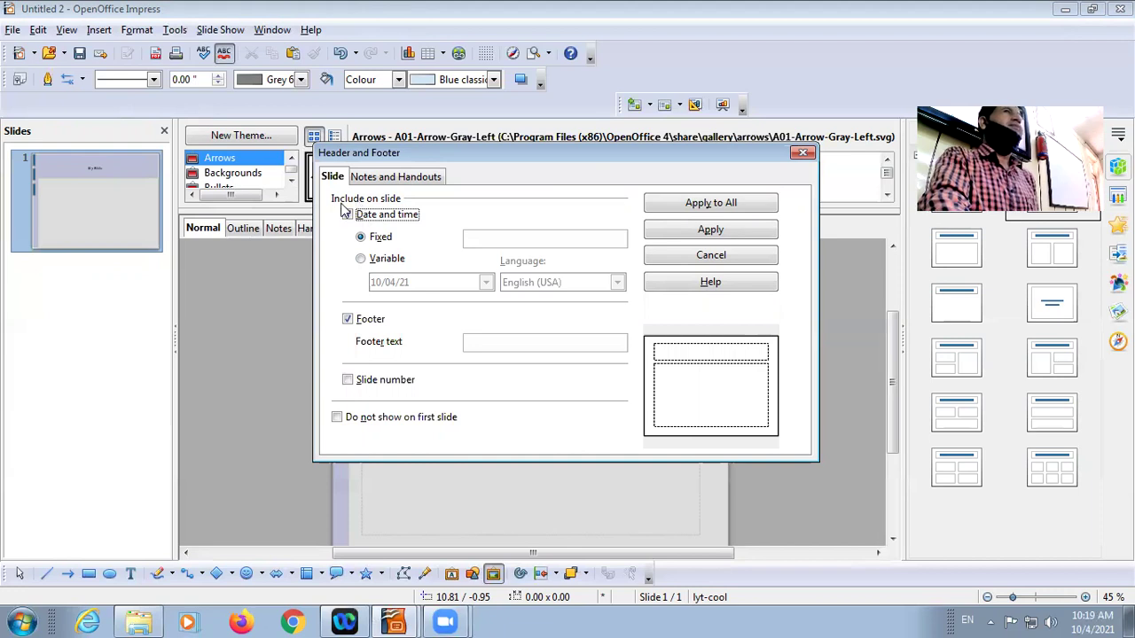
pyautogui.click(488, 241)
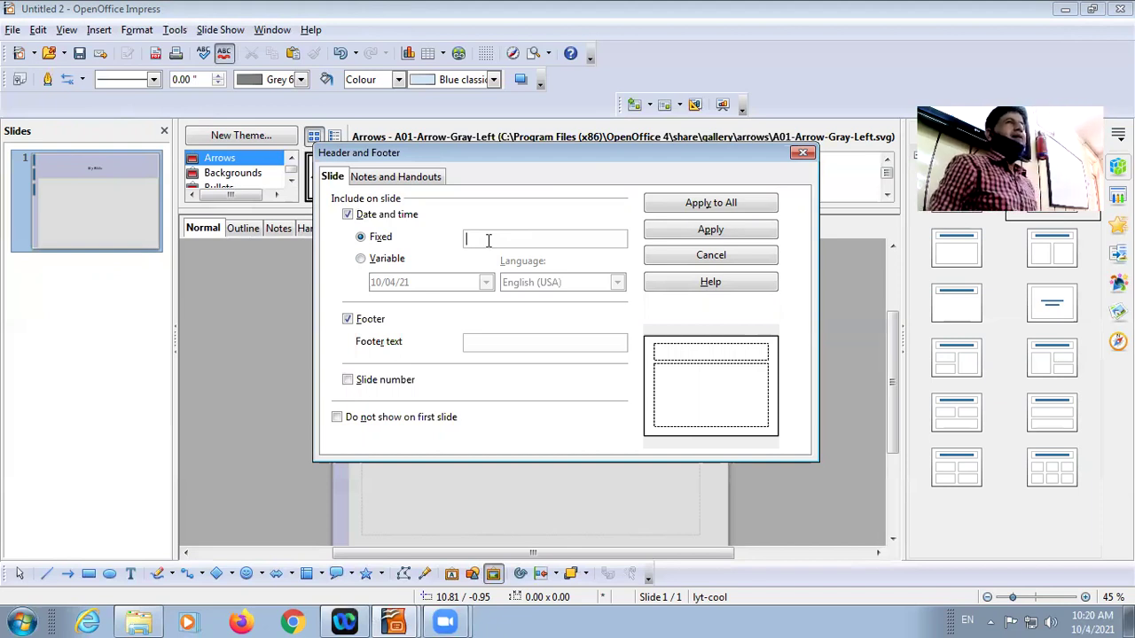
pyautogui.write('OOo')
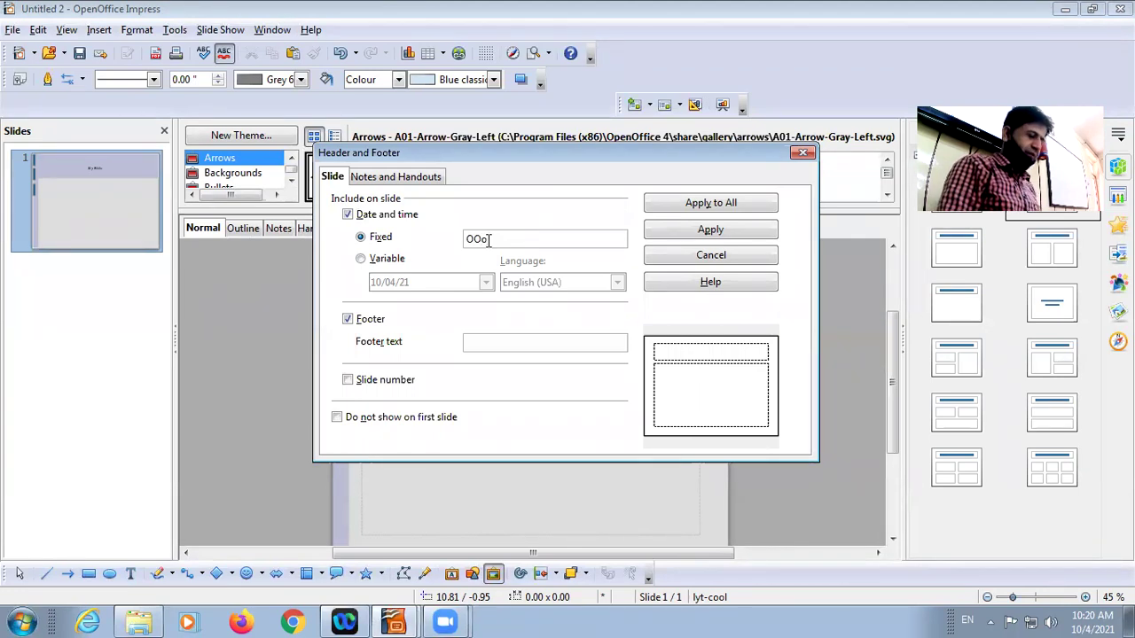
pyautogui.write(' Impress')
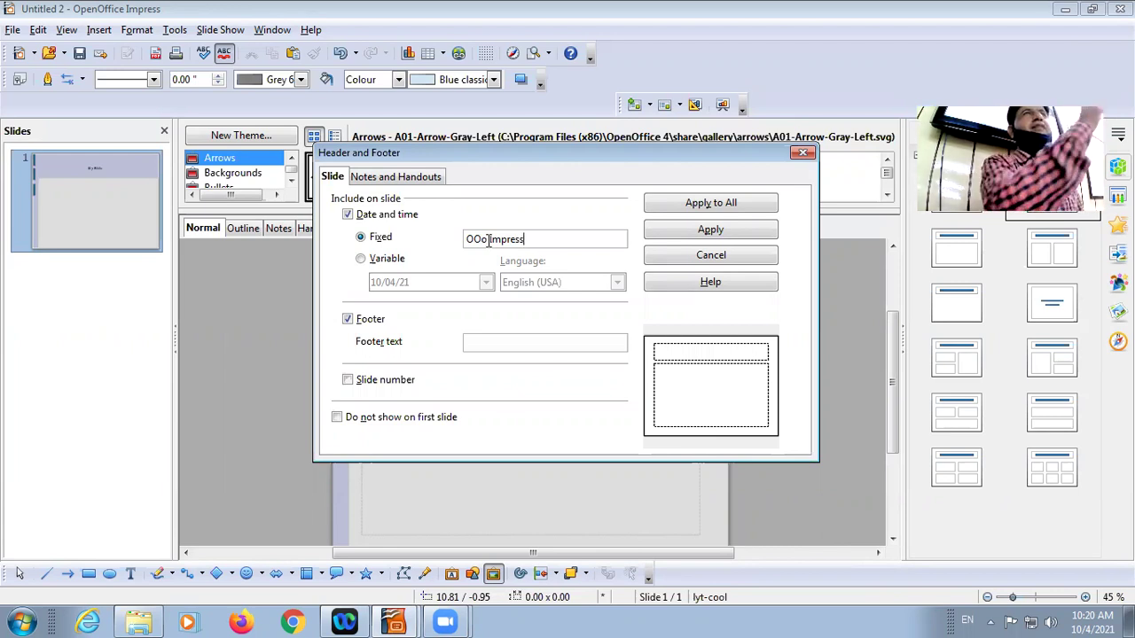
# Keep the date and time option fixed, include the slide number, and apply the header and footer settings to all slides
pyautogui.click(360, 259)
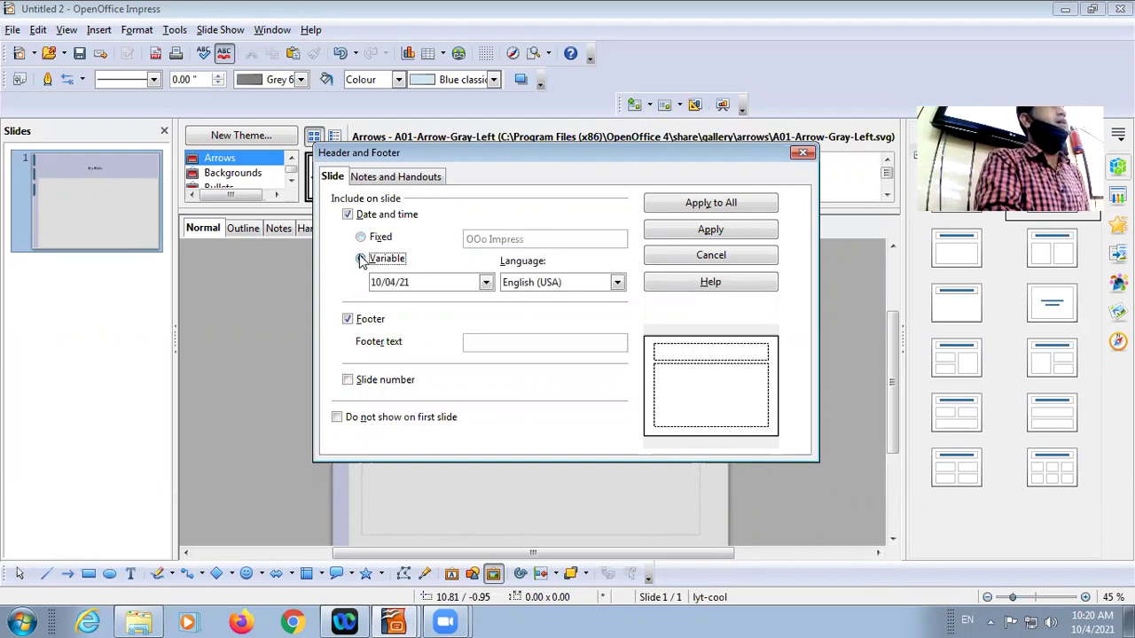
pyautogui.click(361, 237)
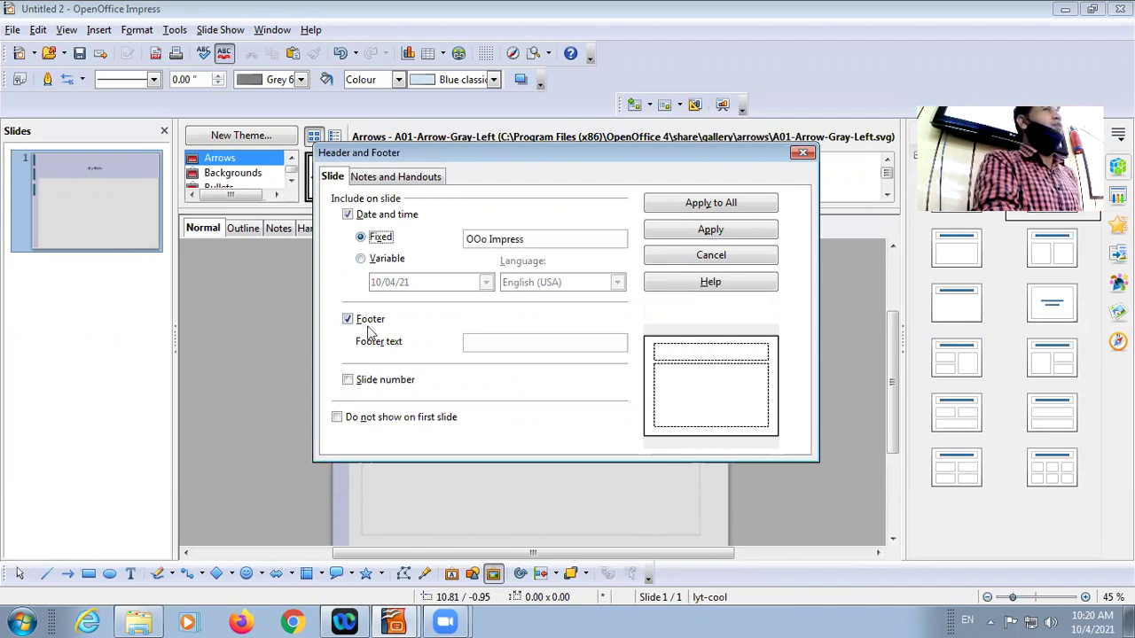
pyautogui.click(485, 344)
pyautogui.click(483, 344)
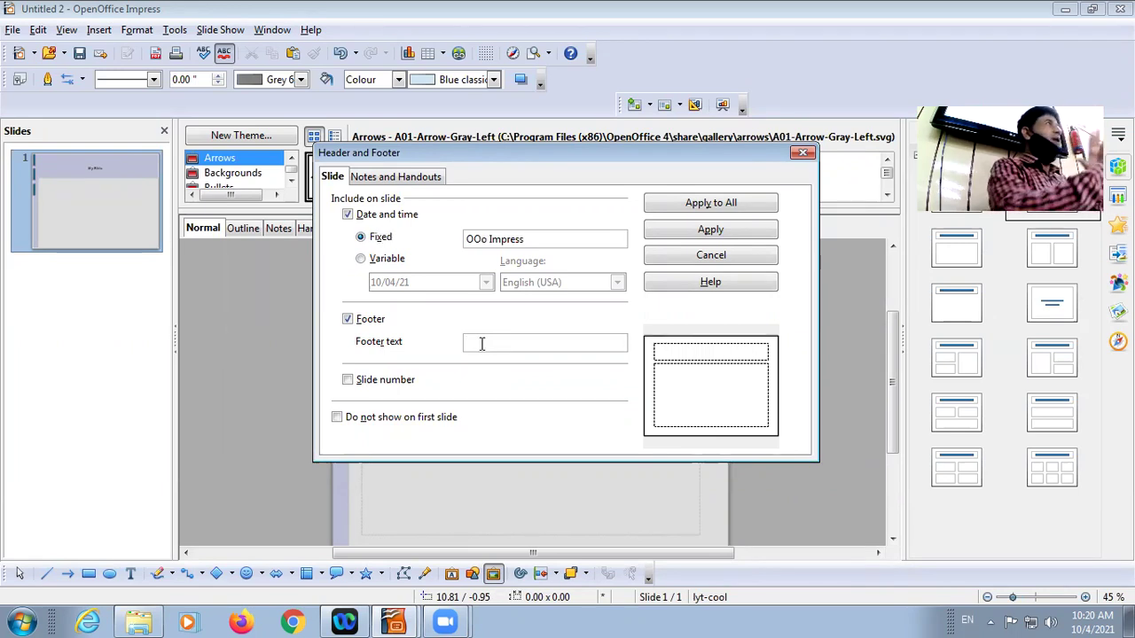
pyautogui.click(348, 380)
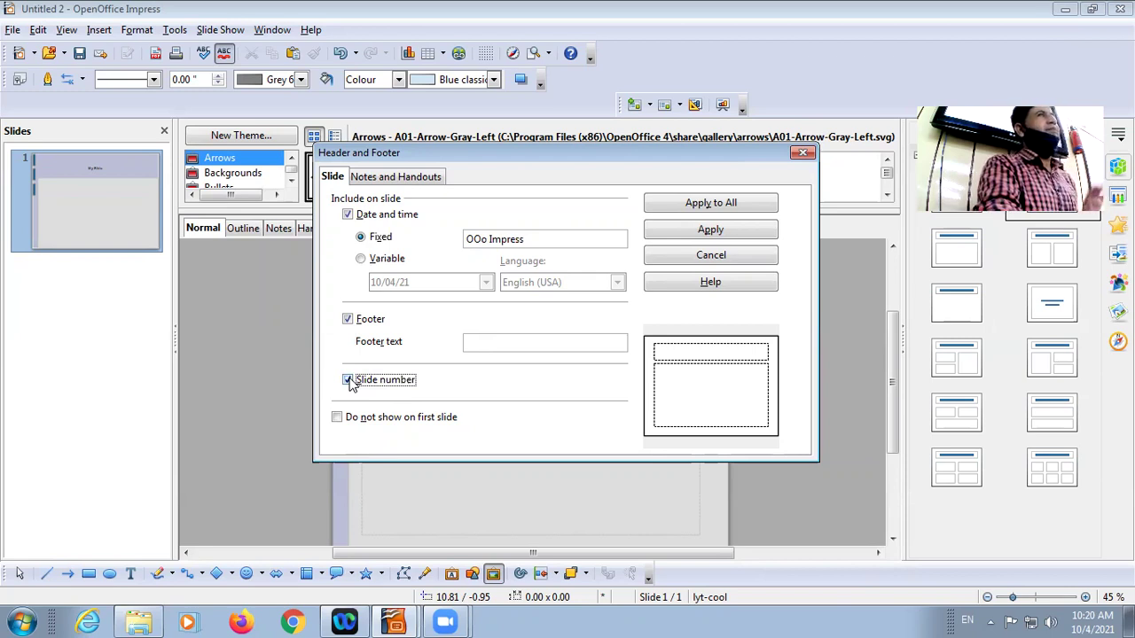
pyautogui.click(709, 206)
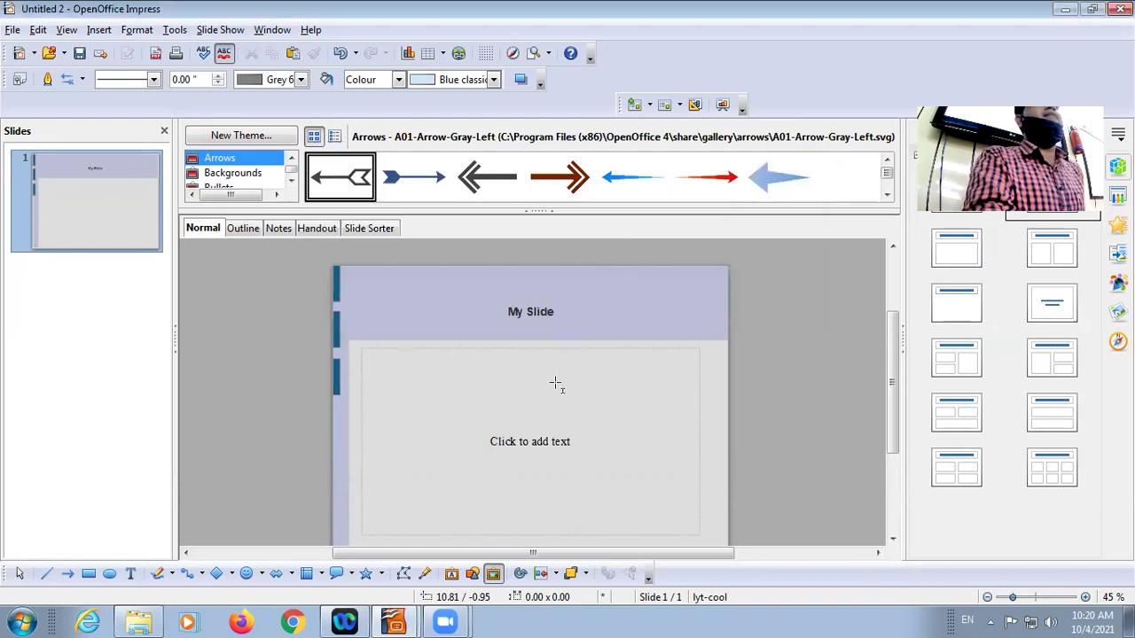
# Add a new slide after the My Slide slide
pyautogui.scroll(-1, 554, 385)
pyautogui.scroll(1, 555, 384)
pyautogui.scroll(-1, 555, 384)
pyautogui.scroll(1, 555, 383)
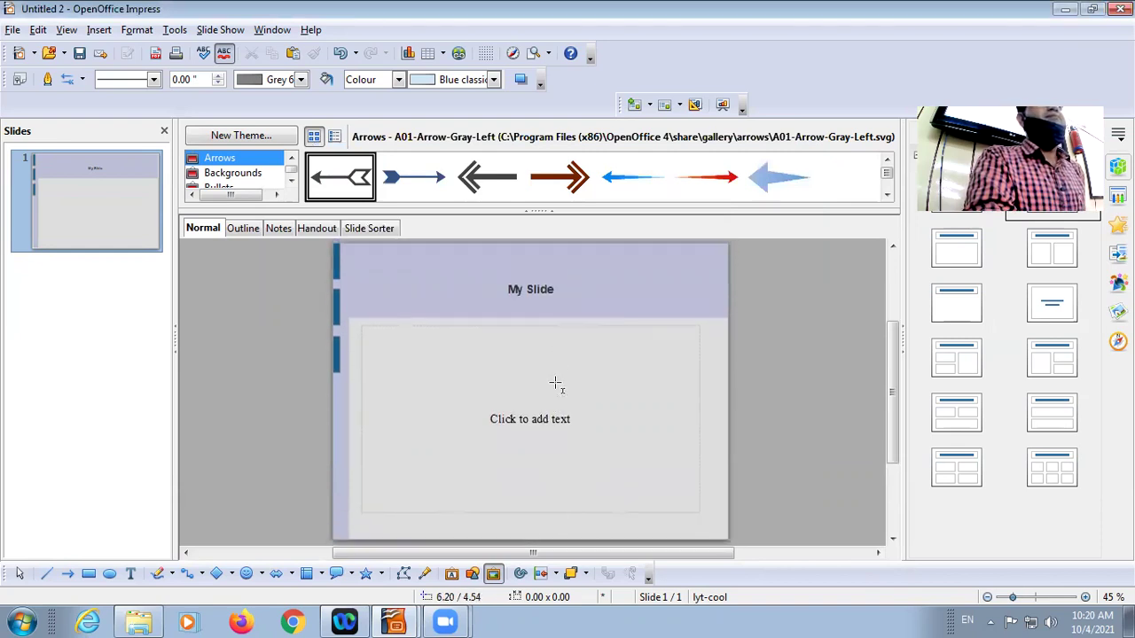
pyautogui.rightClick(105, 279)
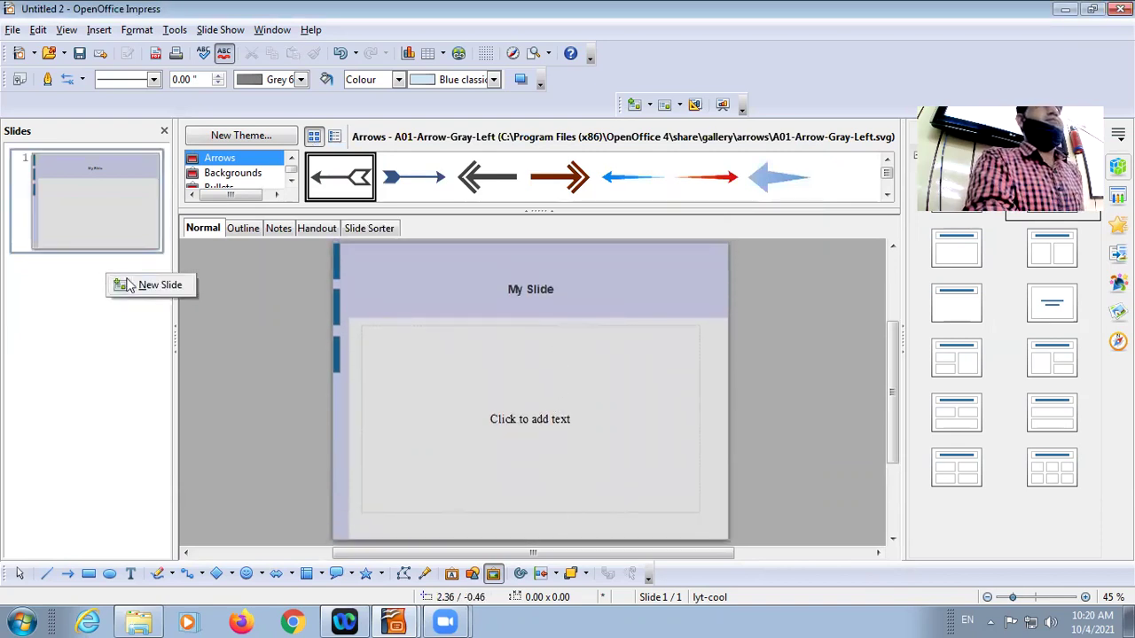
pyautogui.click(120, 285)
# Run the slide show, step through the slides to check them, and return to editing
pyautogui.click(204, 30)
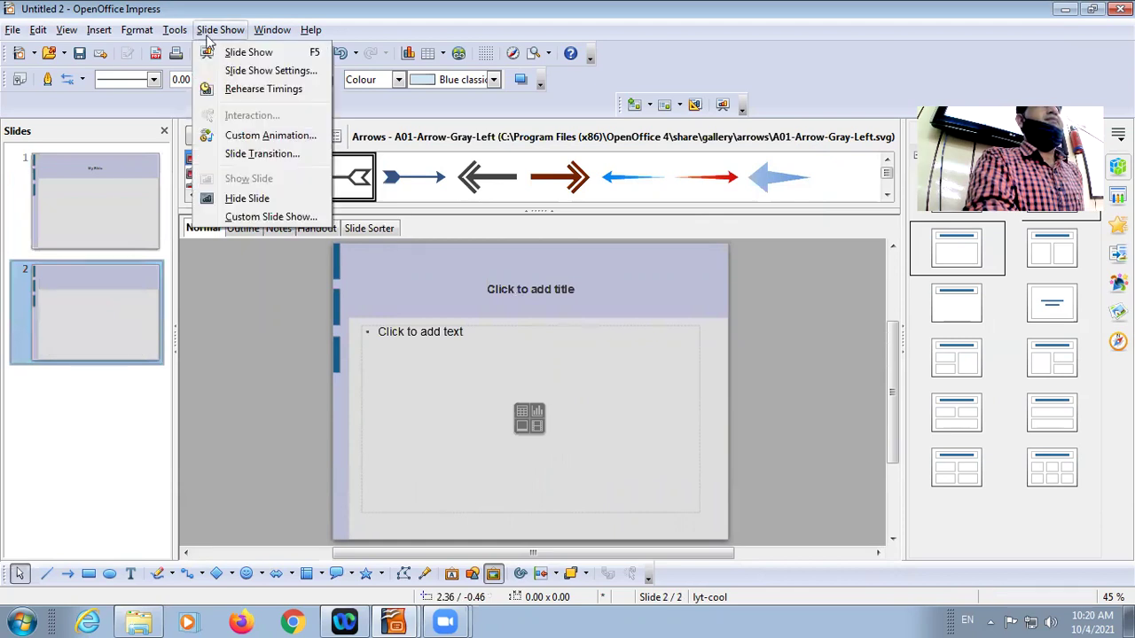
pyautogui.click(241, 50)
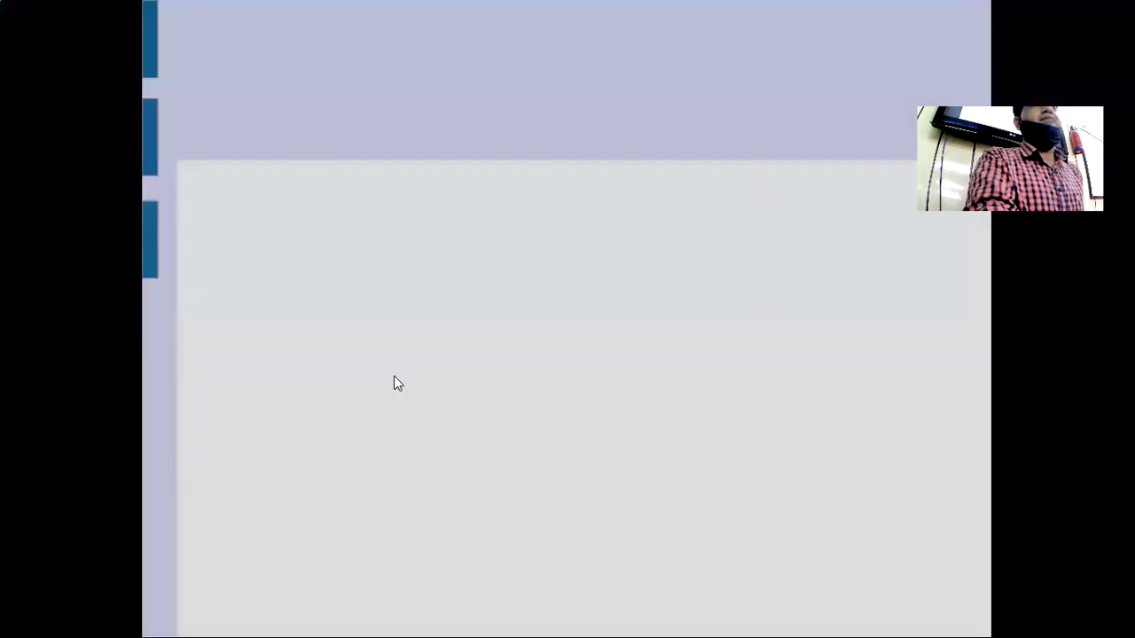
pyautogui.click(394, 375)
pyautogui.press('Left')
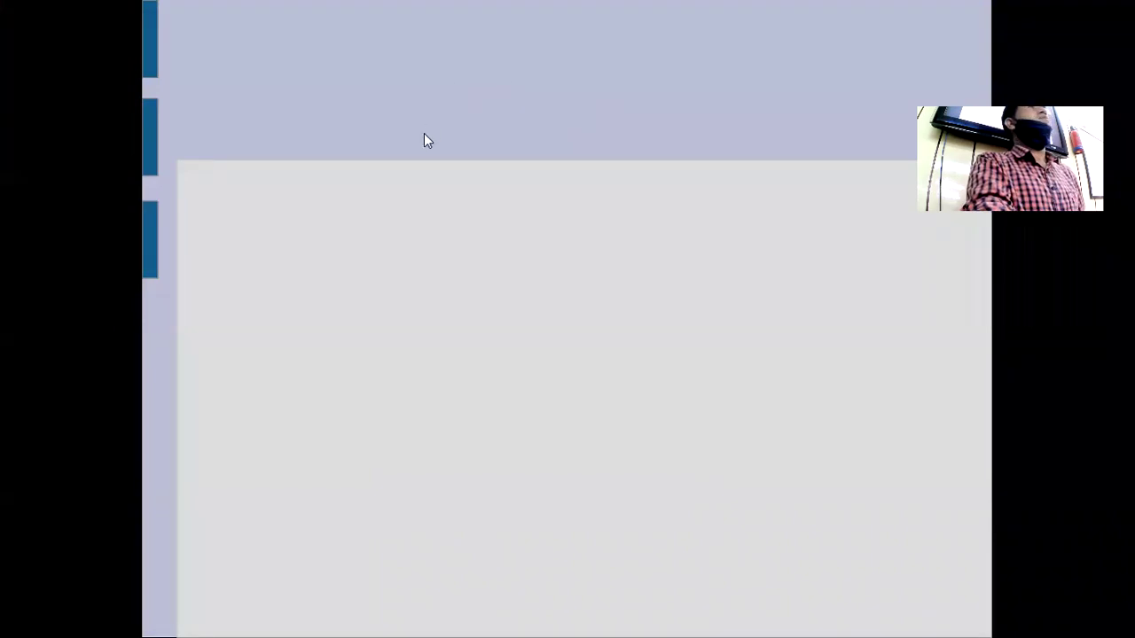
pyautogui.click(382, 211)
pyautogui.click(355, 209)
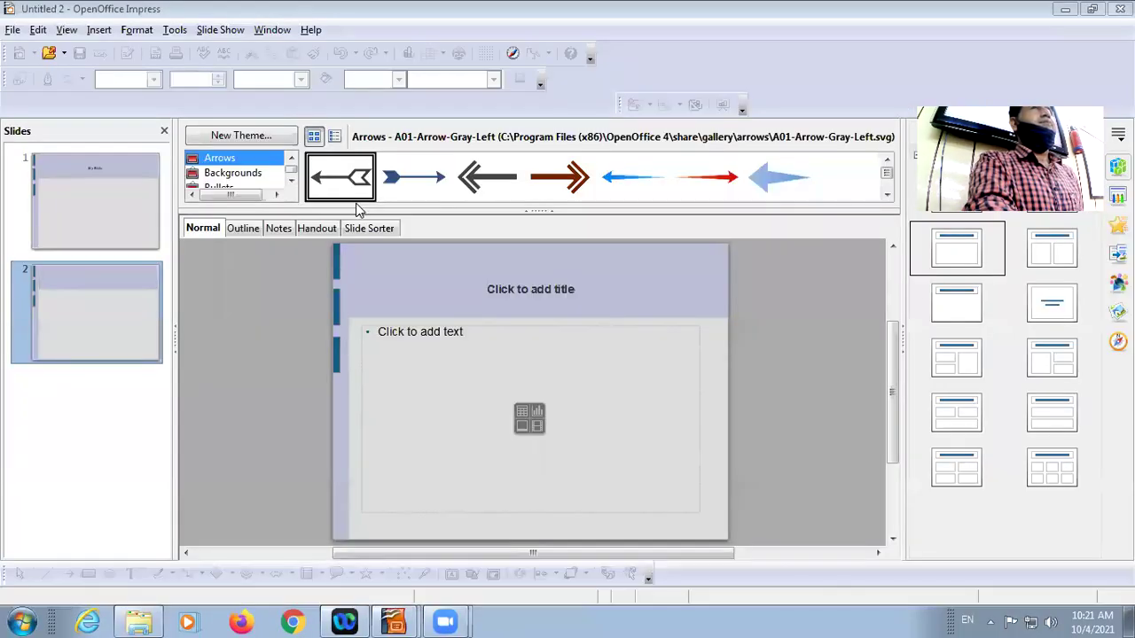
# Try the "Do not show on first slide" header and footer option, view the Notes and Handouts settings, and close without applying
pyautogui.click(379, 341)
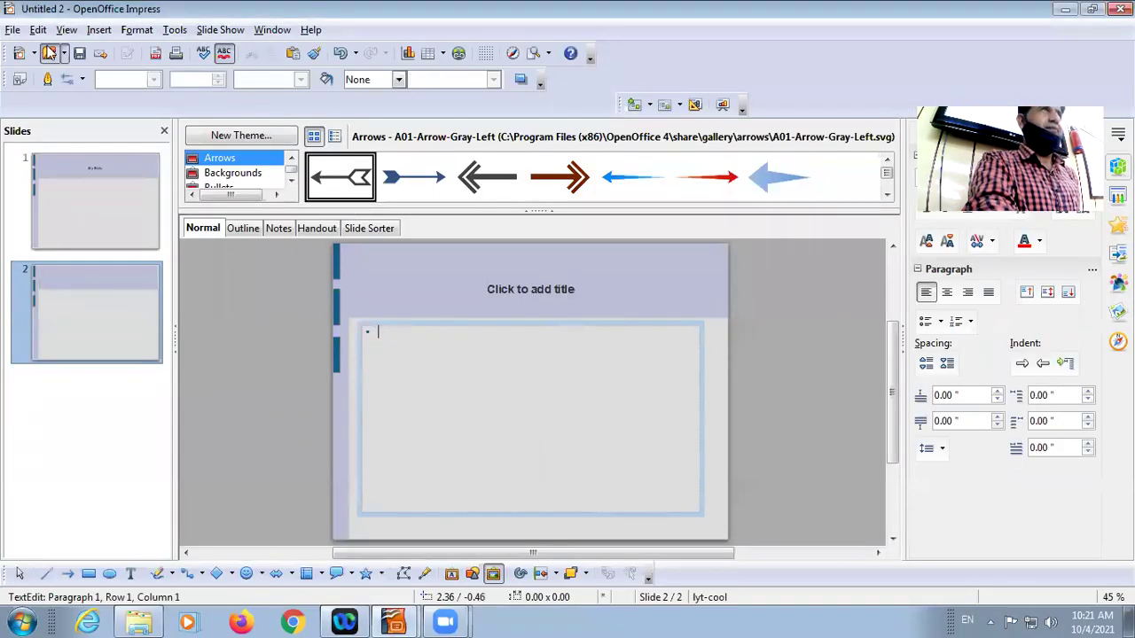
pyautogui.click(100, 32)
pyautogui.moveTo(66, 30)
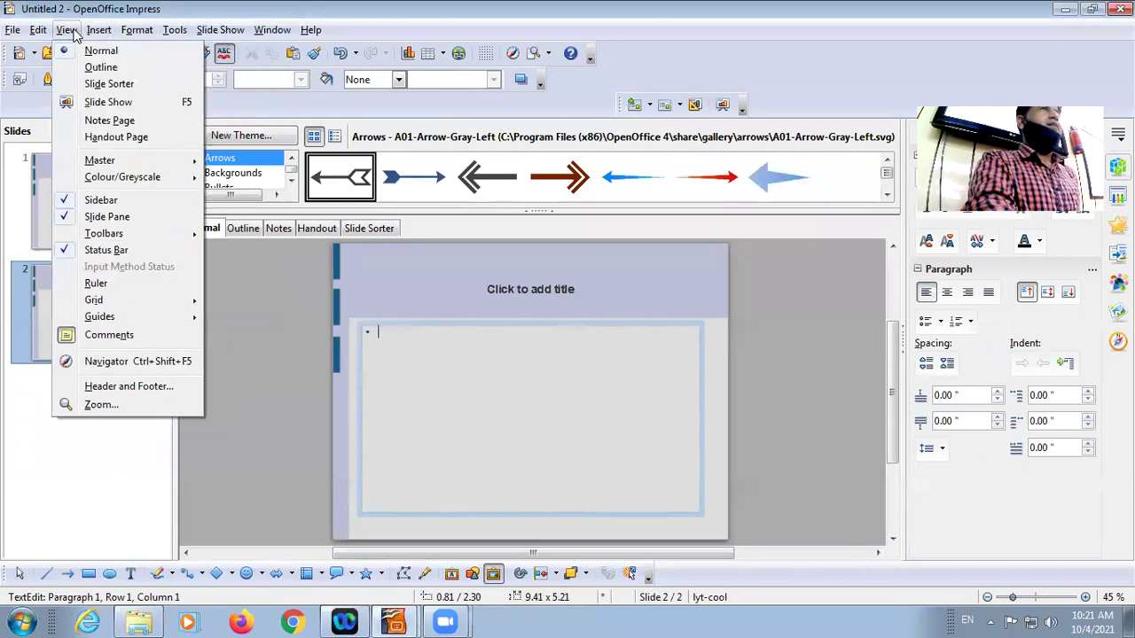
pyautogui.click(106, 386)
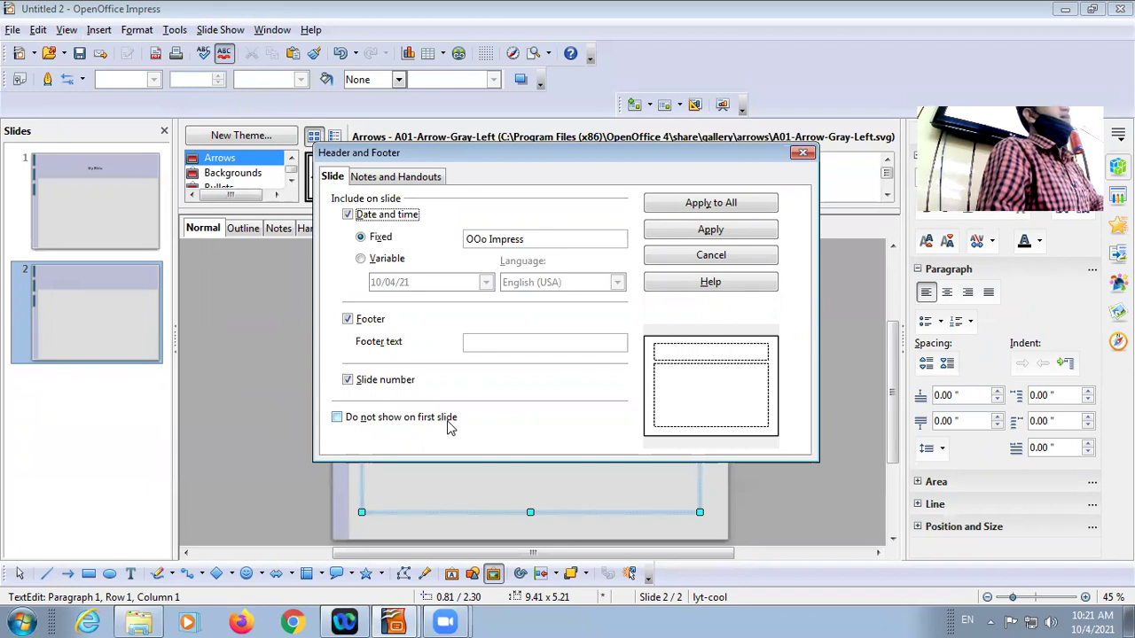
pyautogui.click(337, 417)
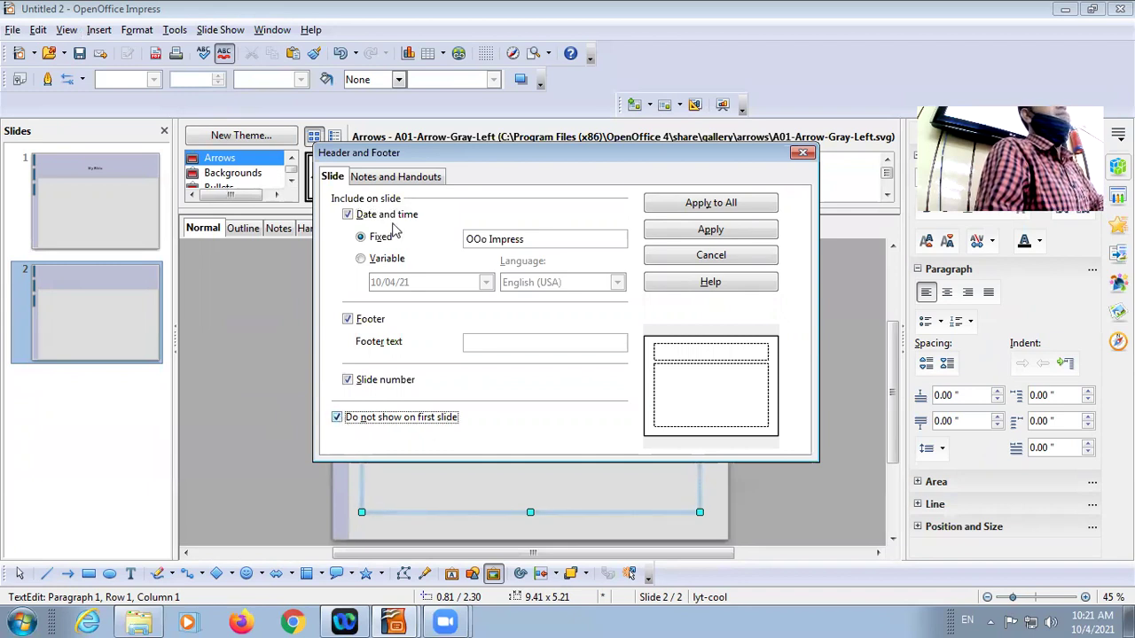
pyautogui.click(417, 176)
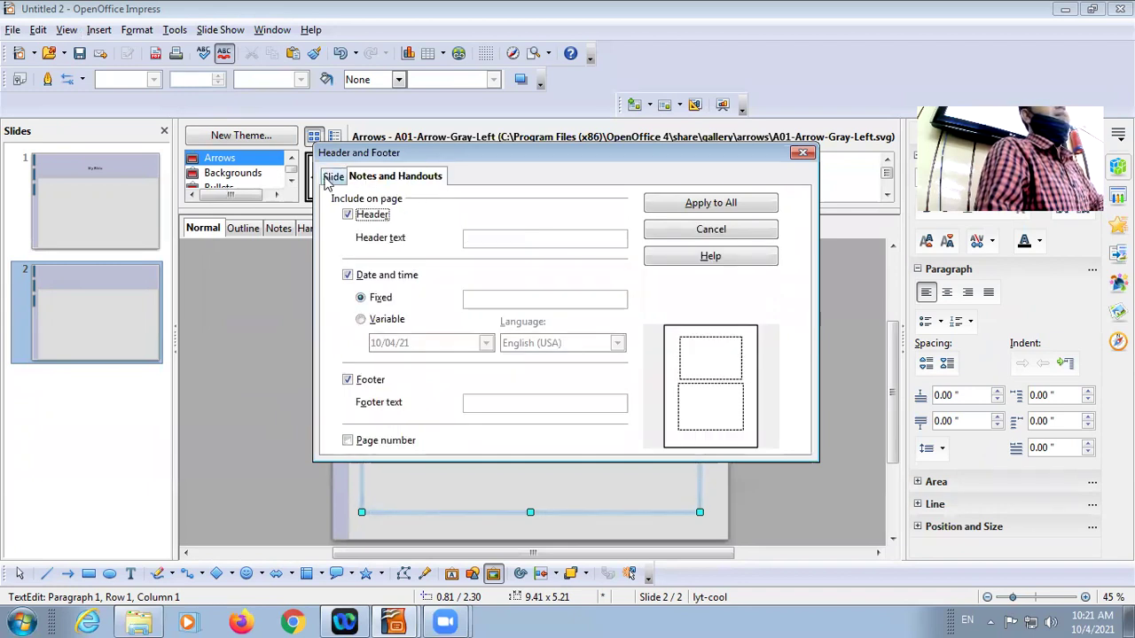
pyautogui.click(329, 177)
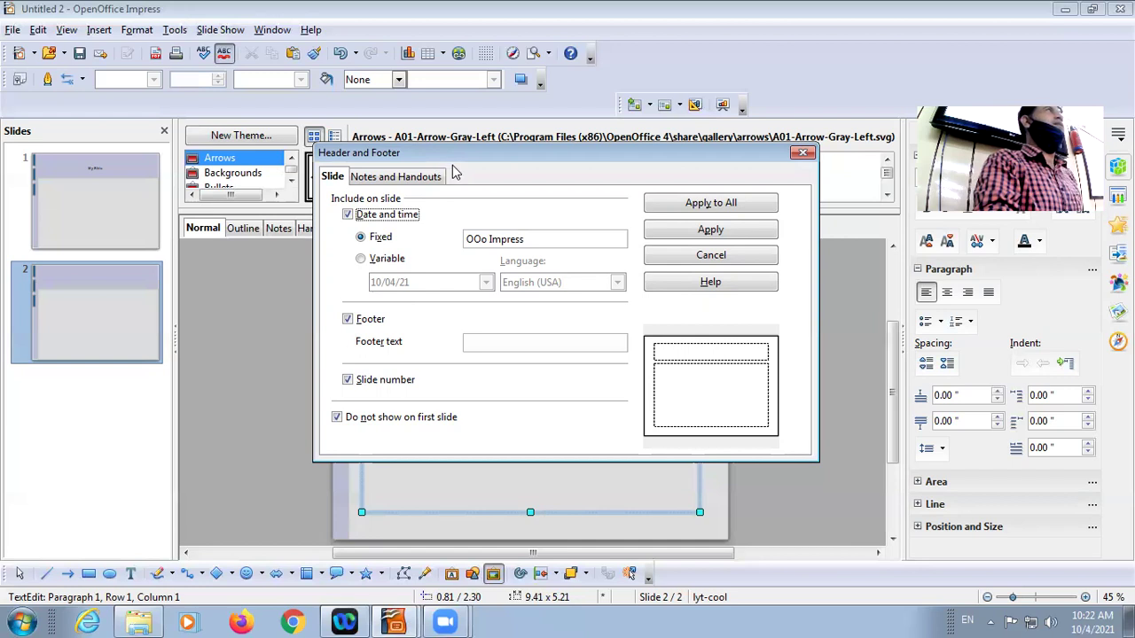
pyautogui.click(803, 152)
pyautogui.click(65, 30)
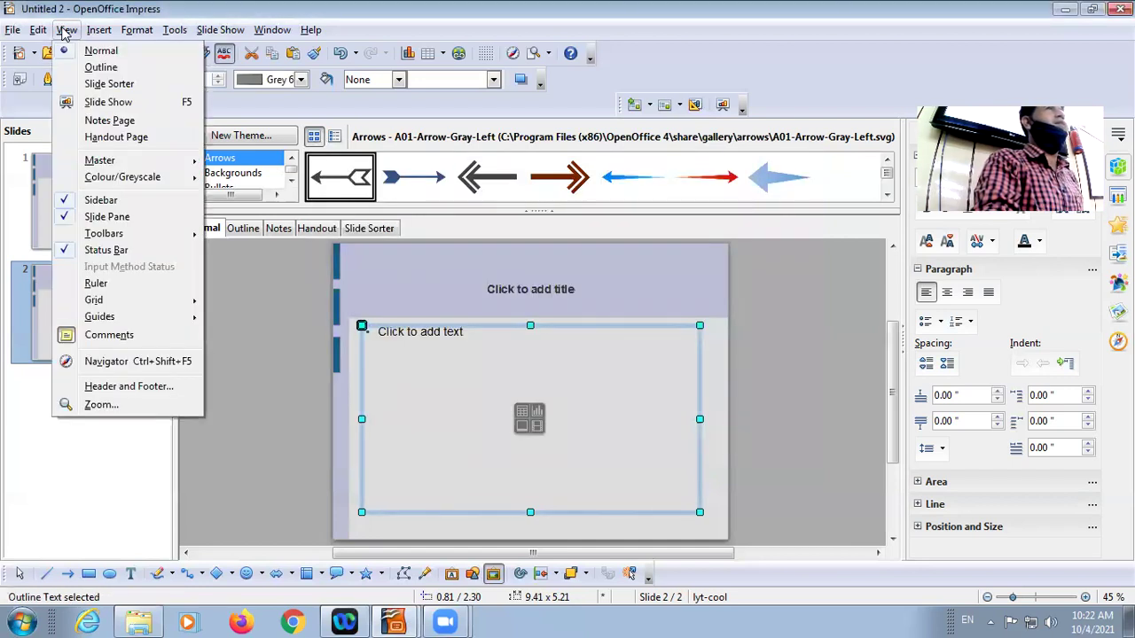
pyautogui.moveTo(88, 166)
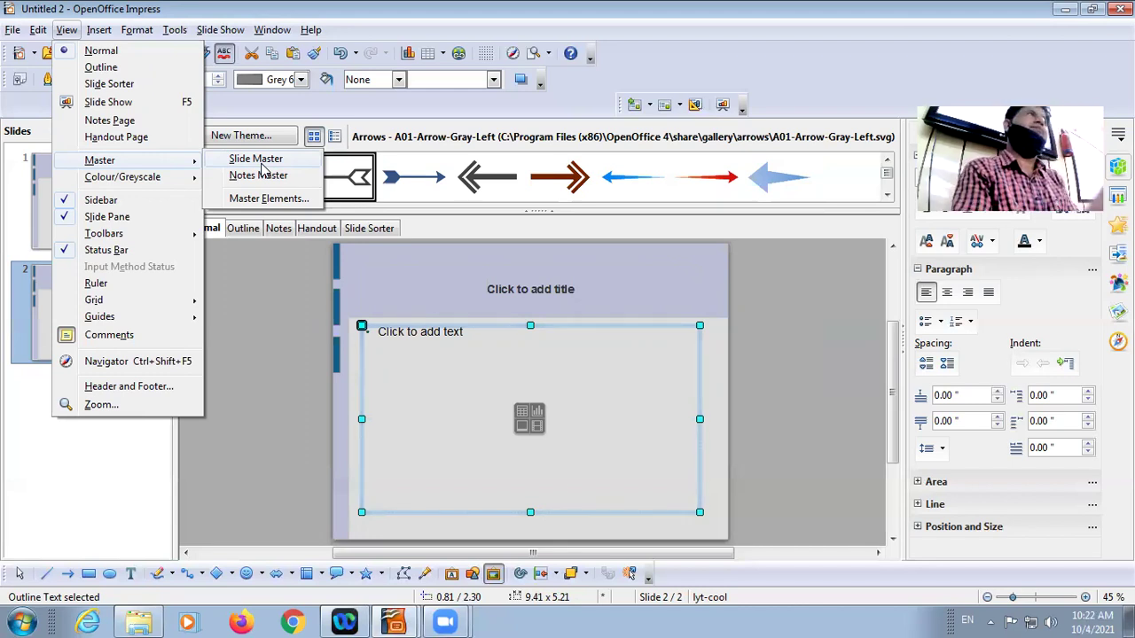
pyautogui.click(480, 361)
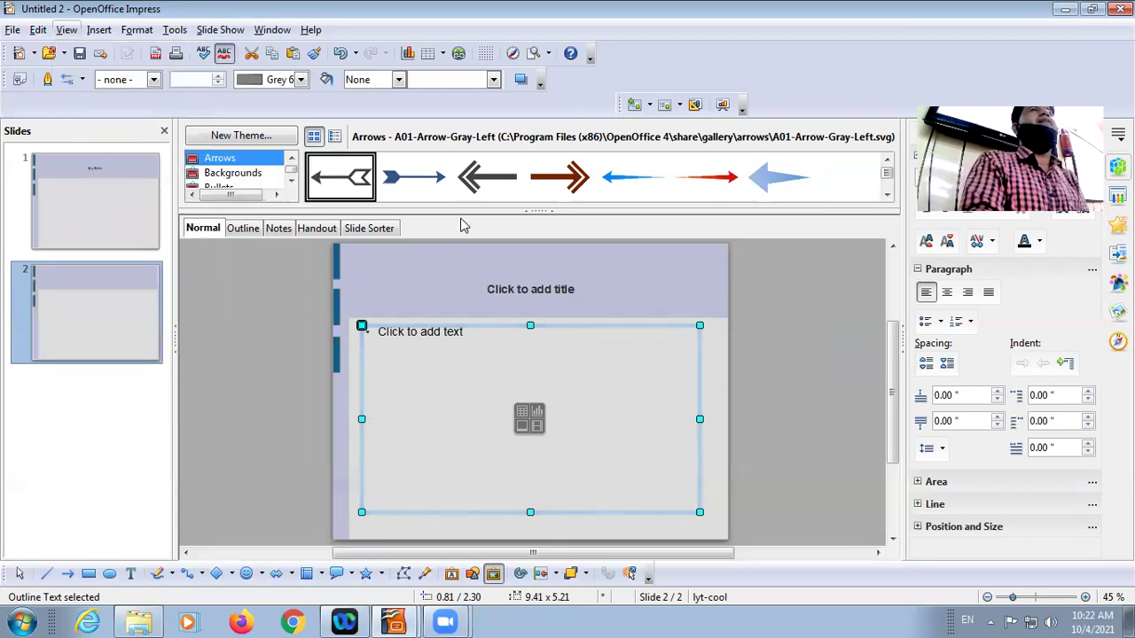
# Enlarge the gallery area above the slide so two rows of images are shown
pyautogui.moveTo(537, 209); pyautogui.dragTo(532, 186)
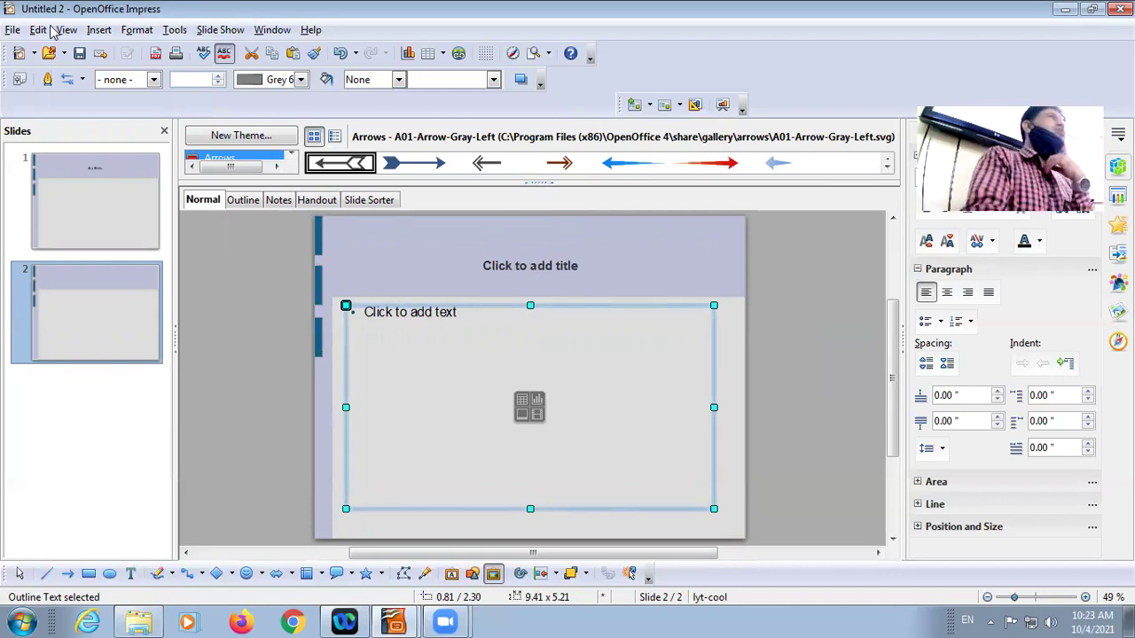
pyautogui.click(272, 29)
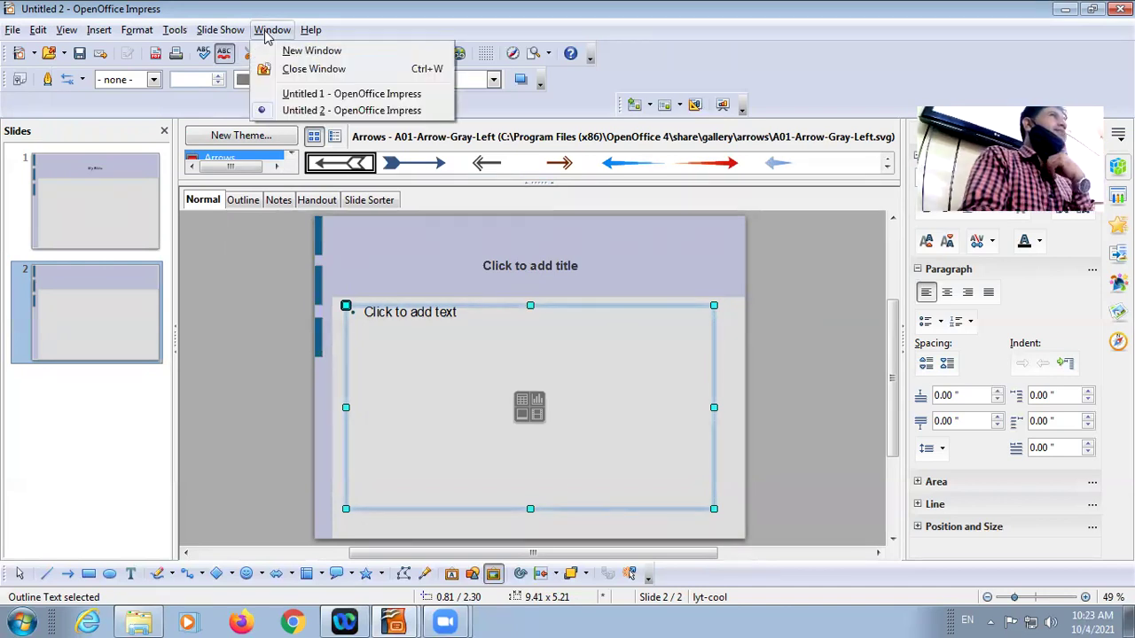
pyautogui.click(532, 192)
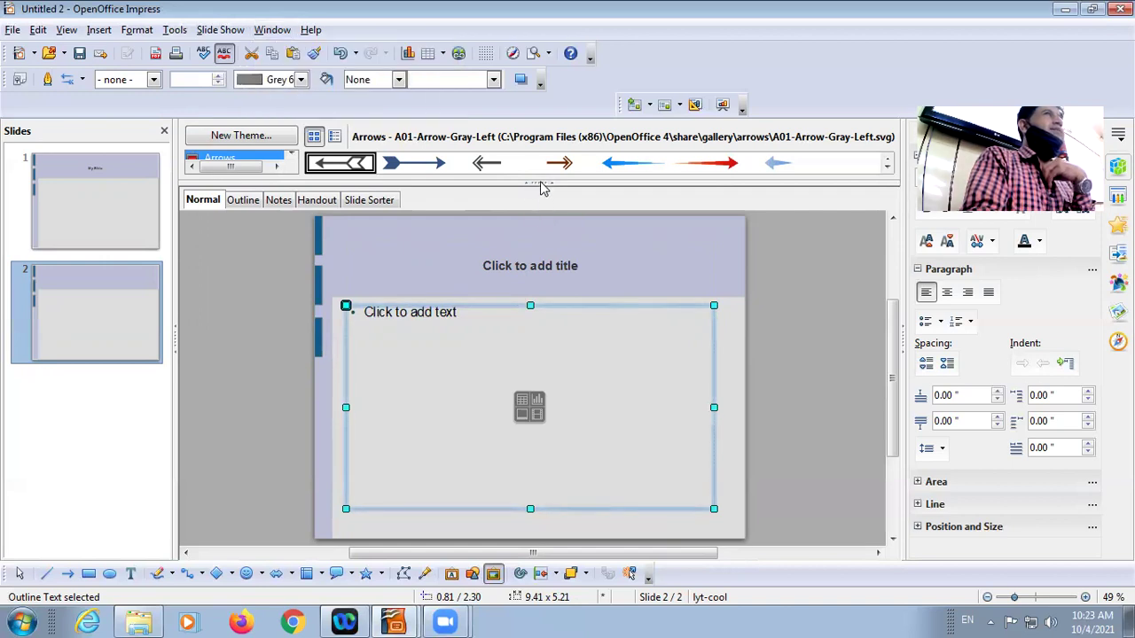
pyautogui.moveTo(539, 182); pyautogui.dragTo(538, 312)
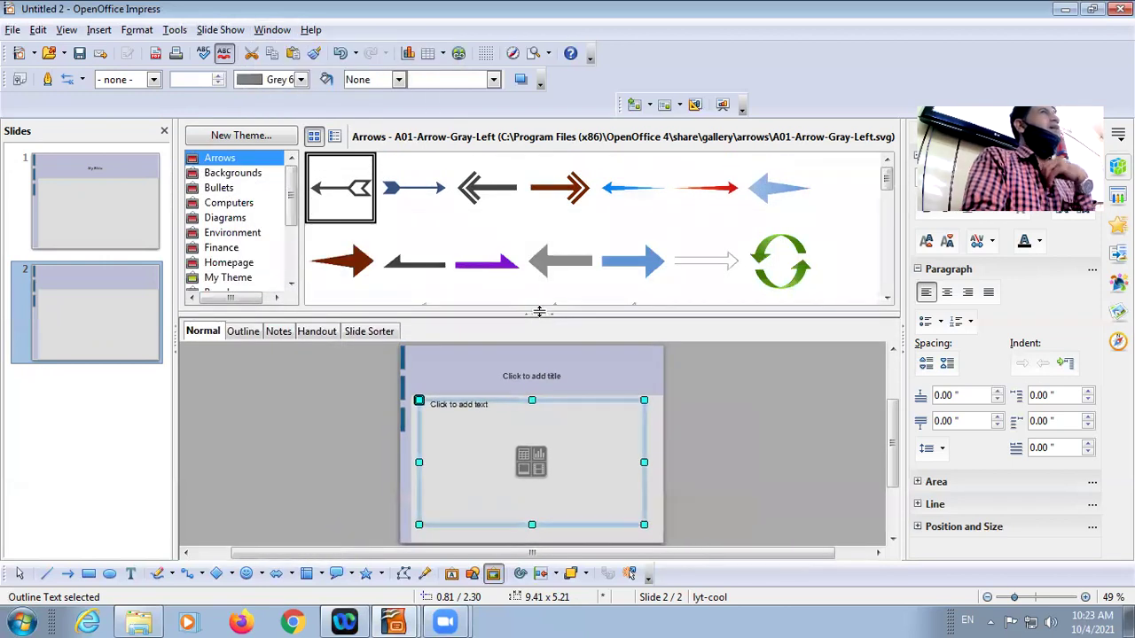
# Browse the Backgrounds, Computers, Environment and Homepage themes in the gallery
pyautogui.click(232, 173)
pyautogui.click(223, 203)
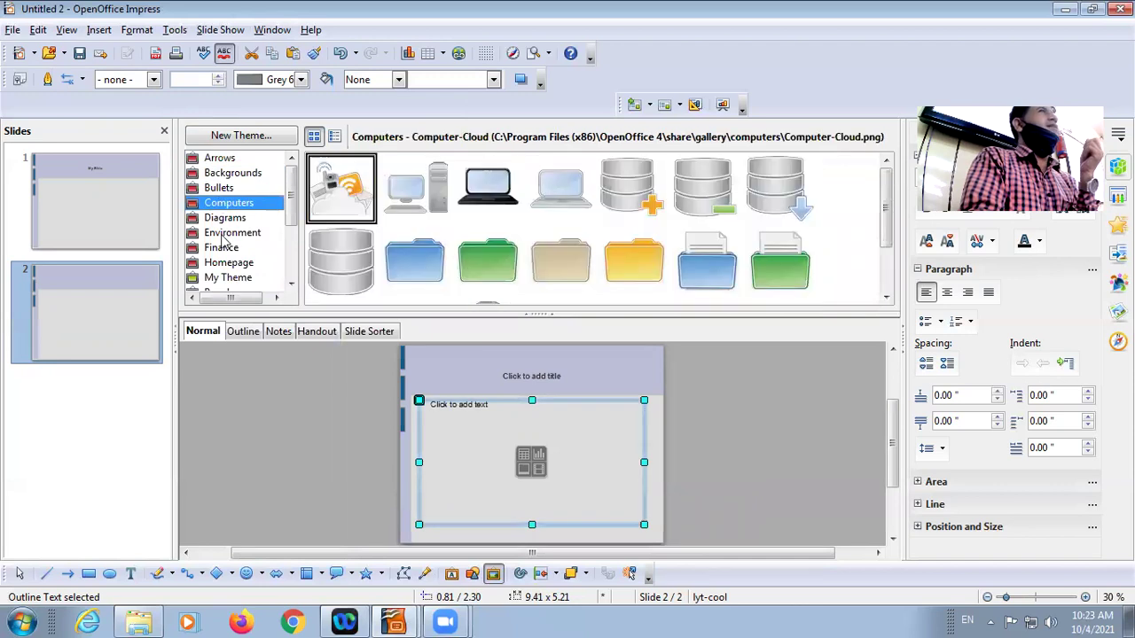
pyautogui.click(226, 234)
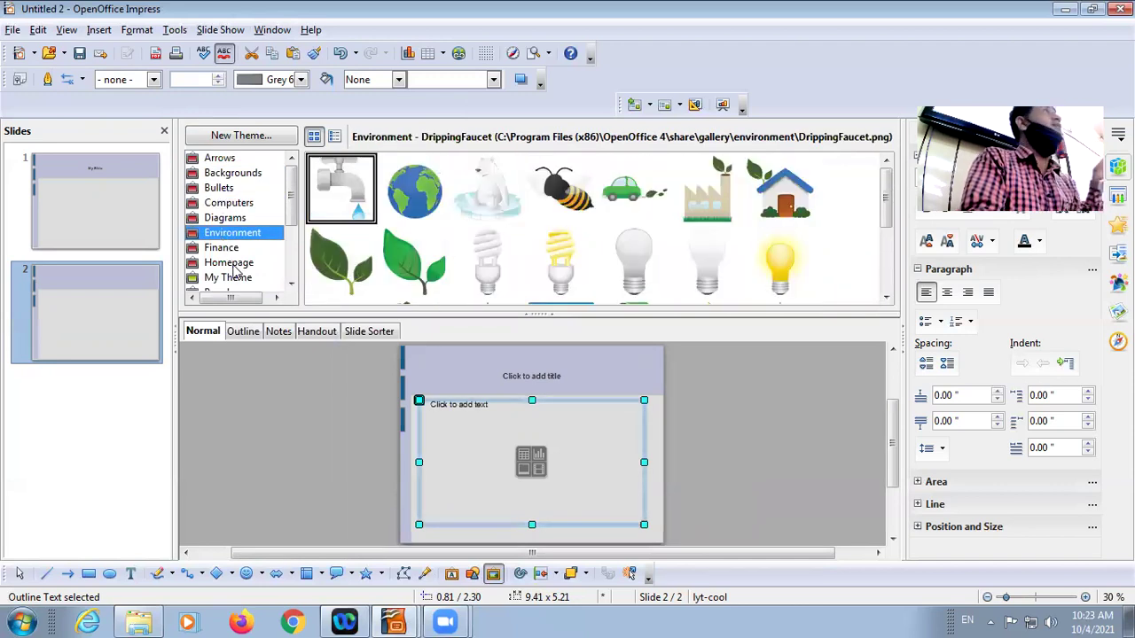
pyautogui.click(232, 264)
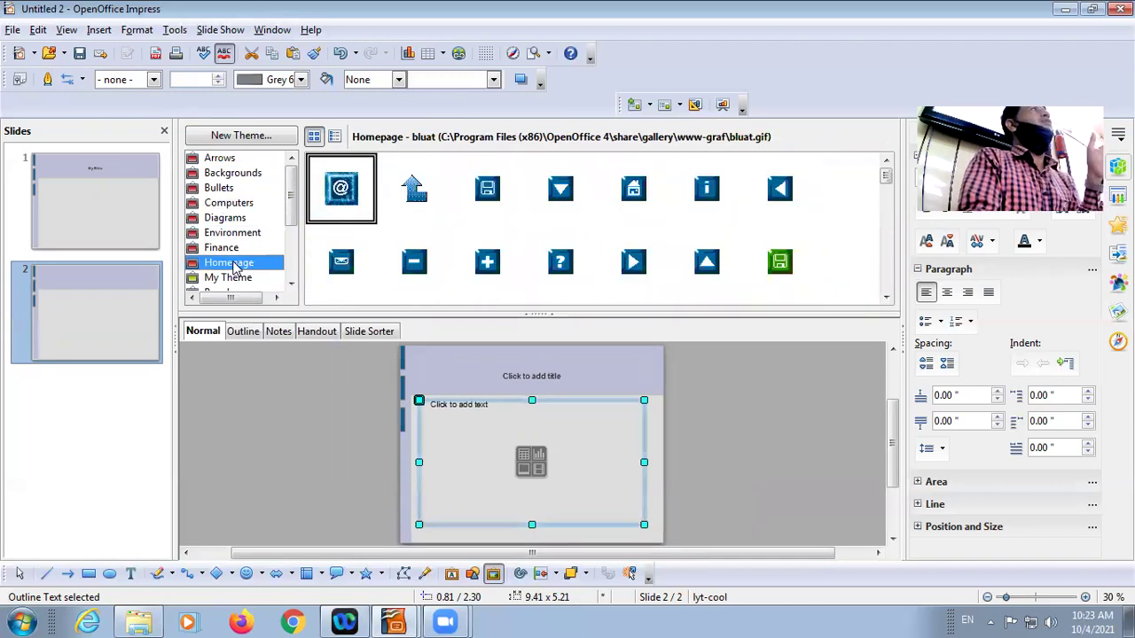
# Hide the gallery and show it again
pyautogui.click(270, 30)
pyautogui.moveTo(174, 33)
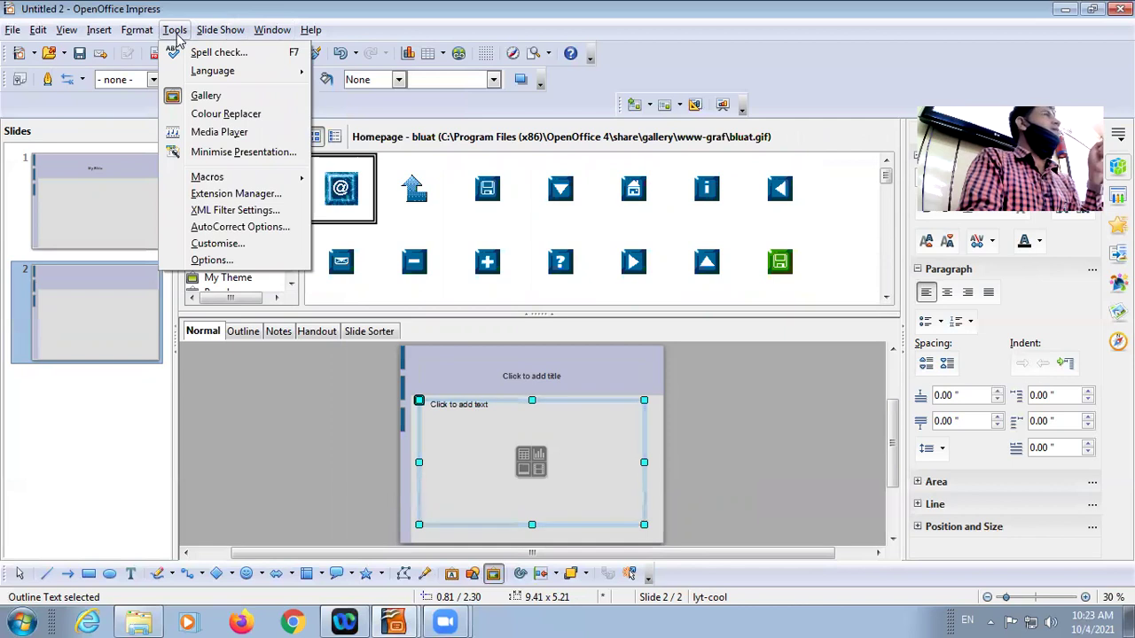
pyautogui.click(209, 96)
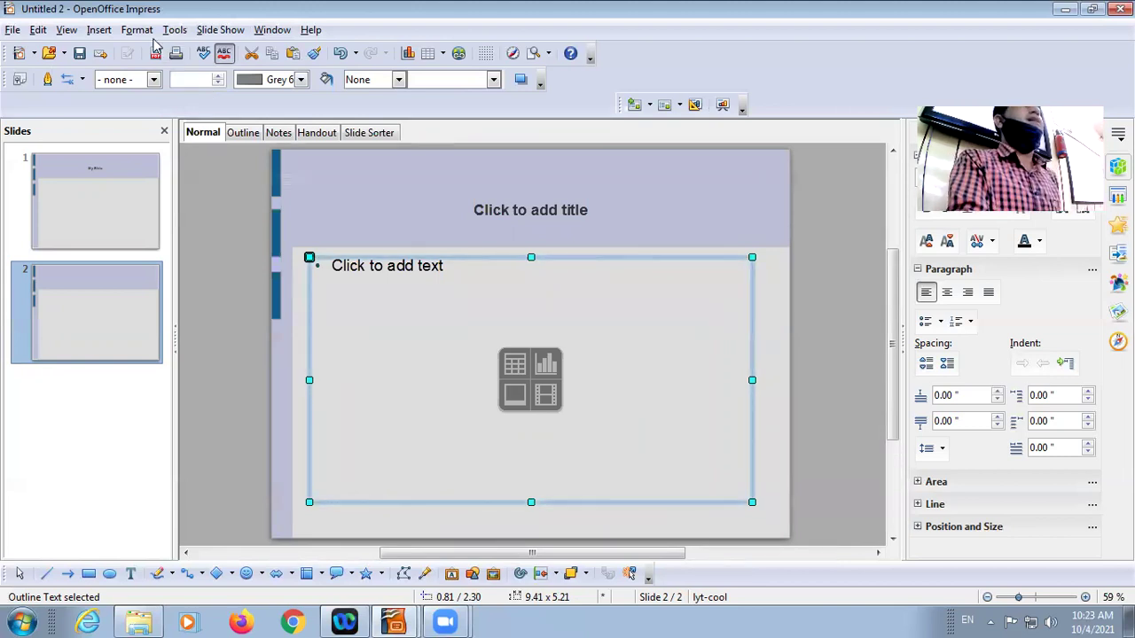
pyautogui.click(185, 32)
pyautogui.click(204, 96)
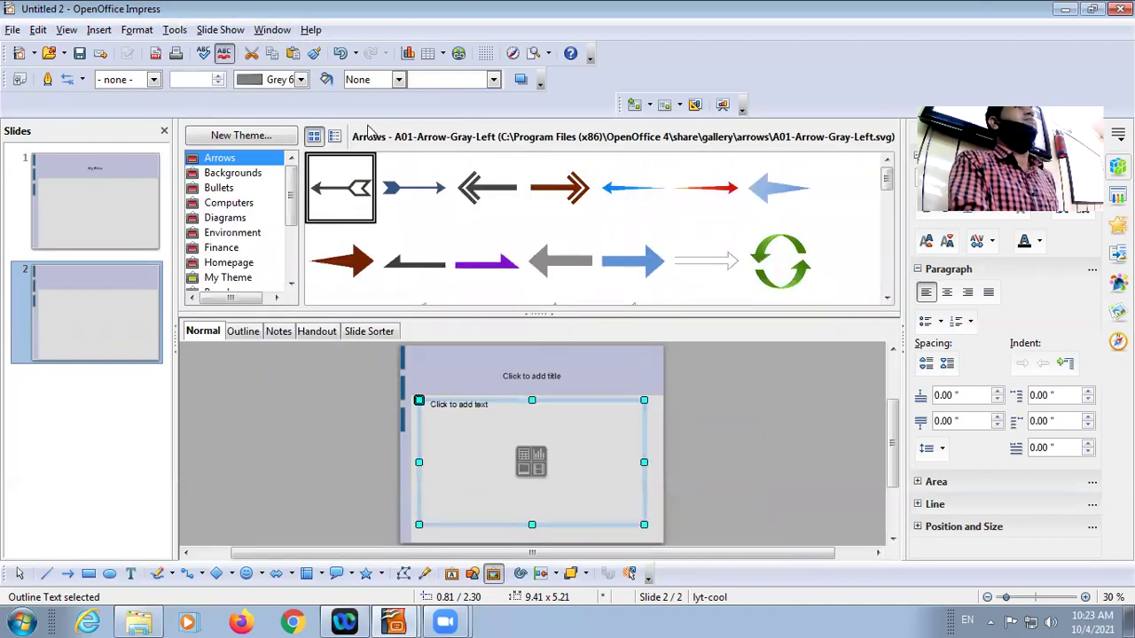
# Open the School & University gallery theme, preview the Globe image enlarged, and return to the thumbnails
pyautogui.moveTo(289, 194); pyautogui.dragTo(300, 246)
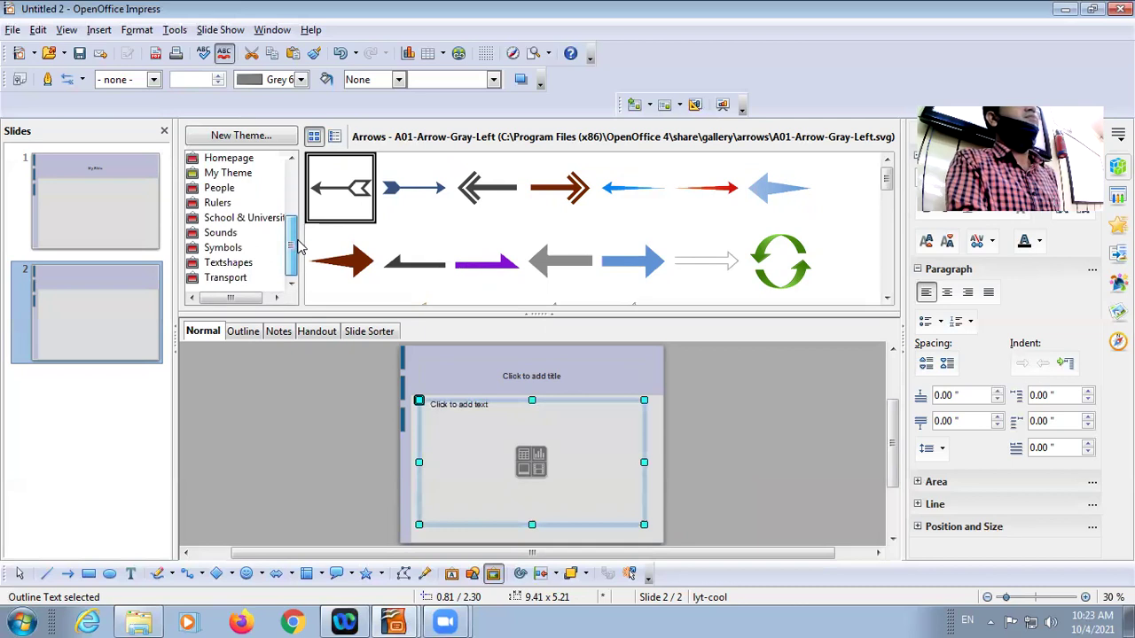
pyautogui.click(210, 222)
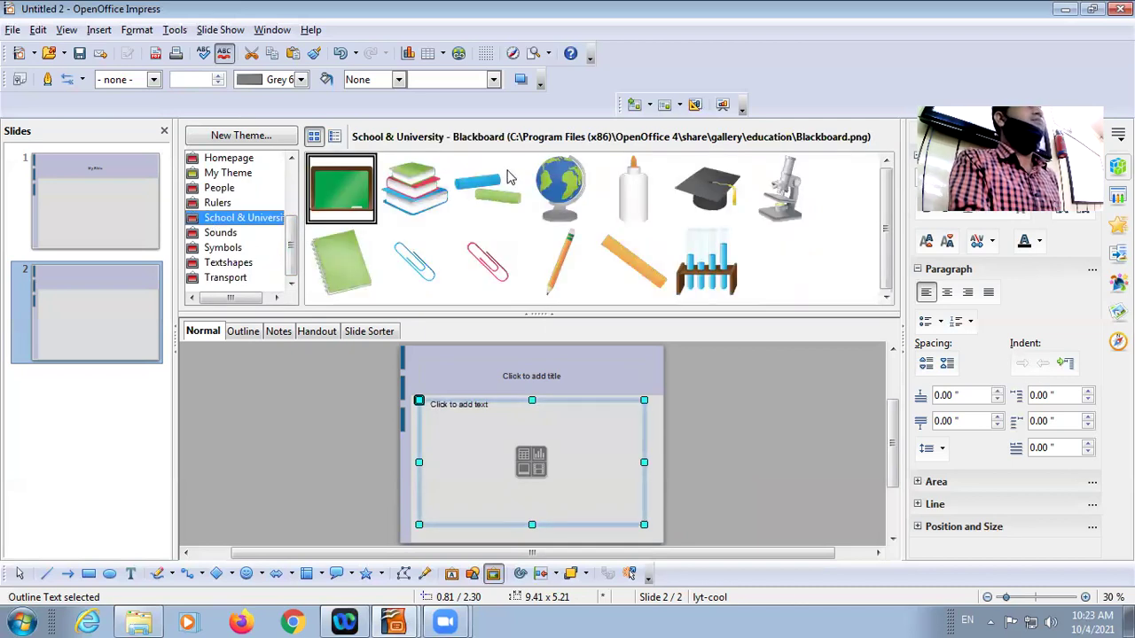
pyautogui.click(581, 179)
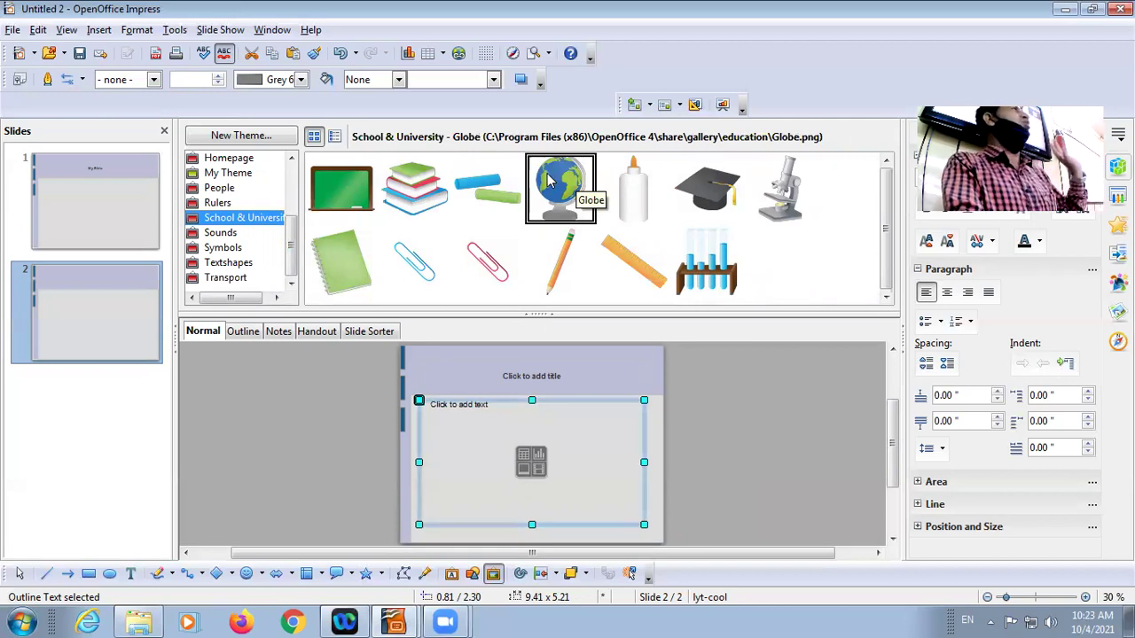
pyautogui.doubleClick(551, 181)
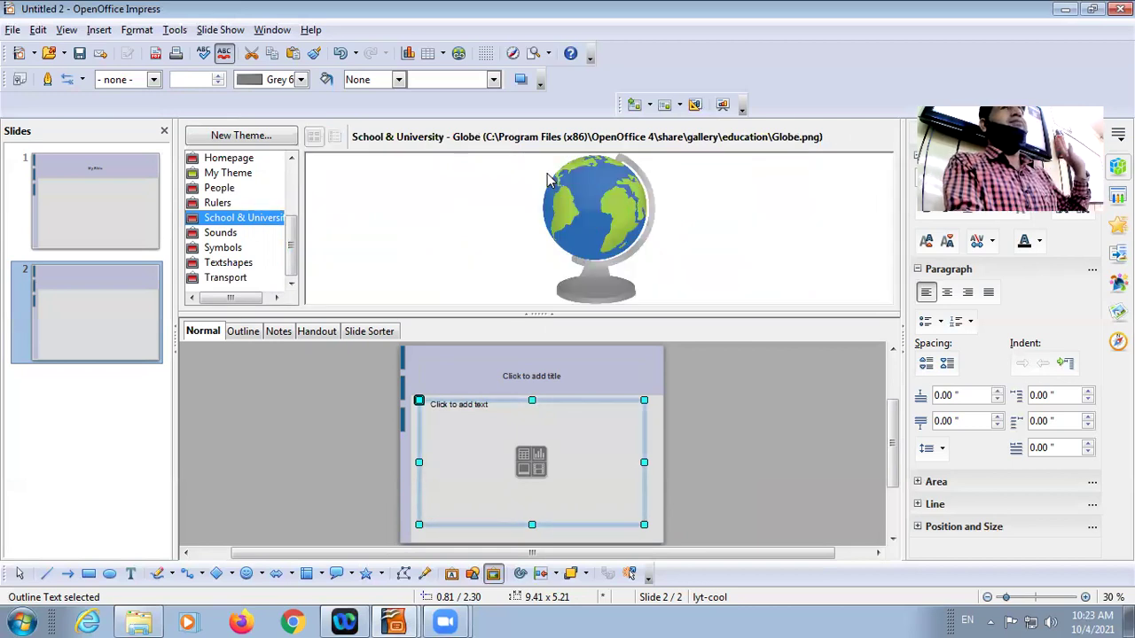
pyautogui.doubleClick(582, 219)
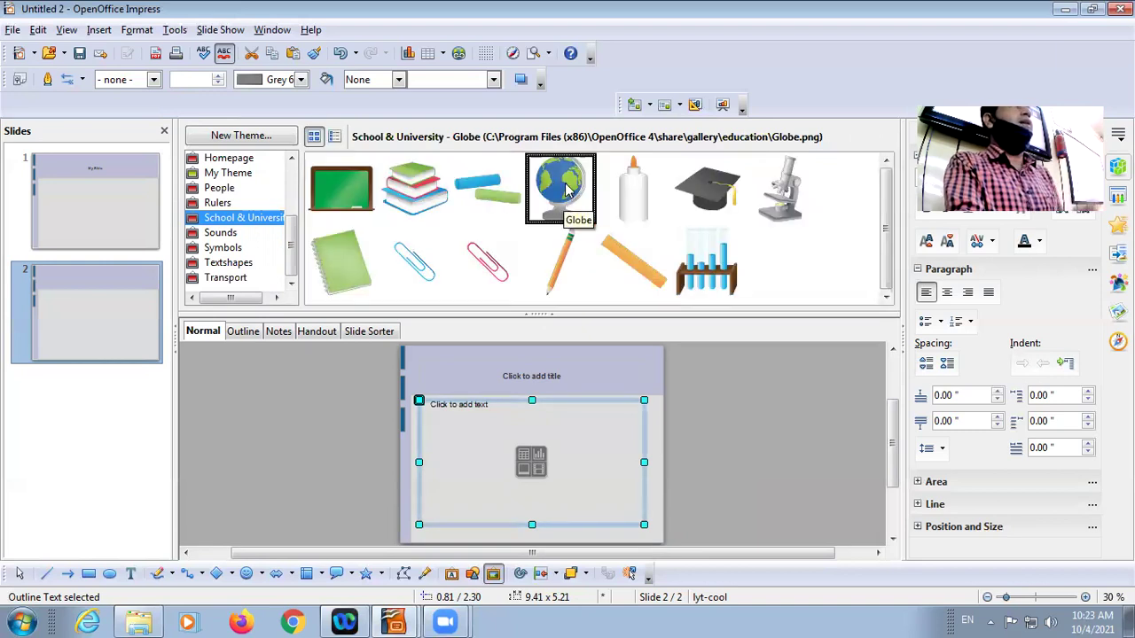
# Insert the Globe image from the gallery onto slide 2 and shrink it to about 5.39 × 4.47 inches
pyautogui.doubleClick(568, 193)
pyautogui.rightClick(568, 190)
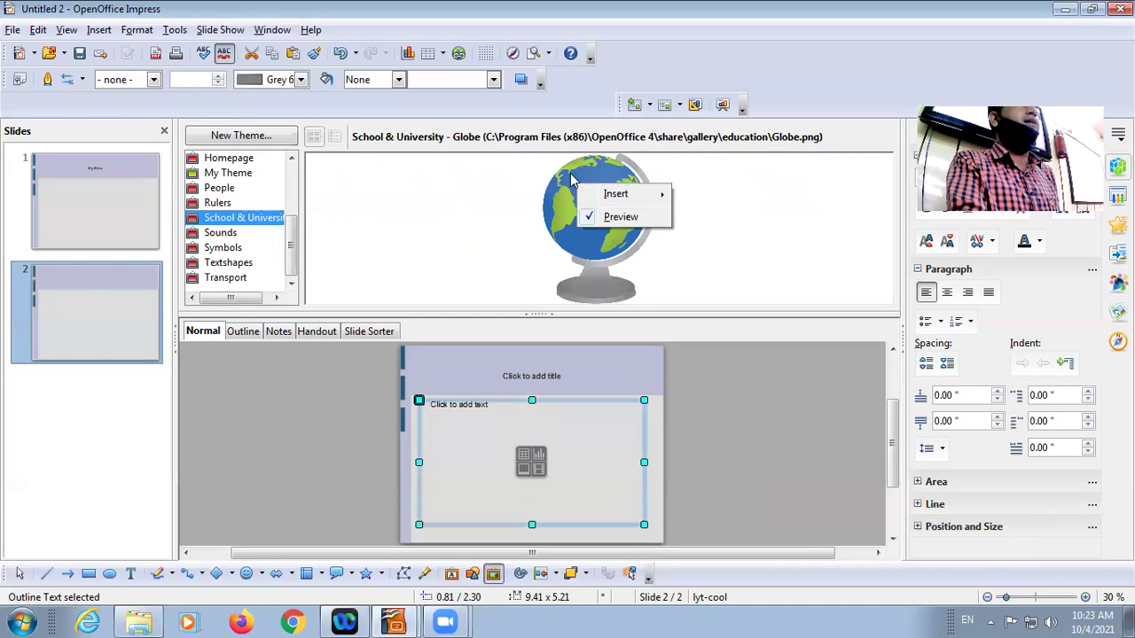
pyautogui.click(574, 186)
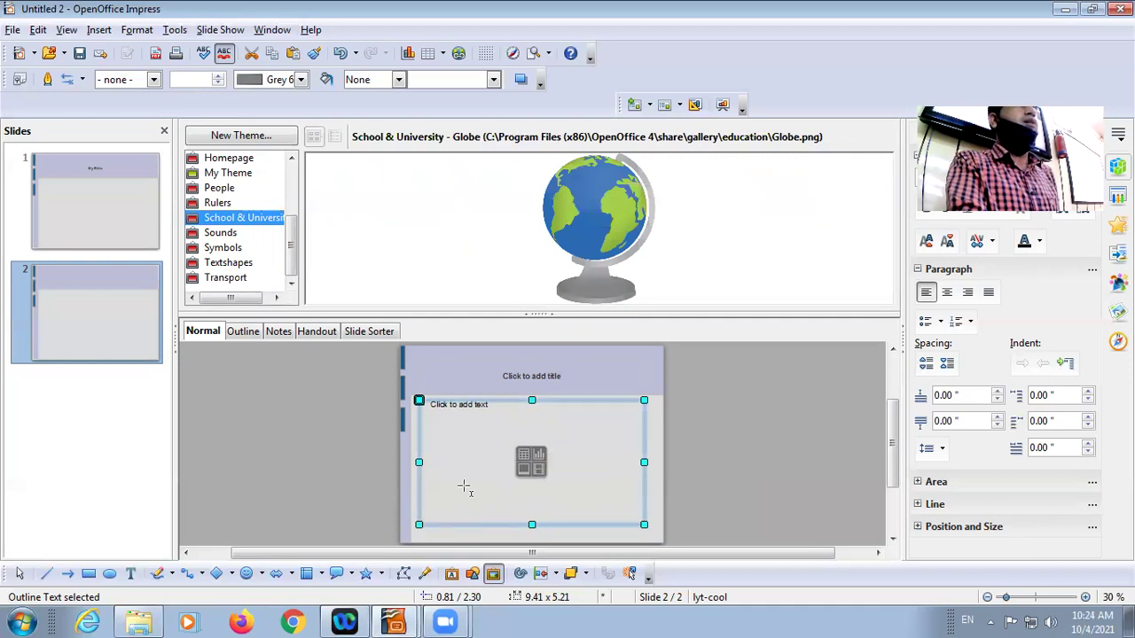
pyautogui.rightClick(592, 206)
pyautogui.moveTo(645, 219)
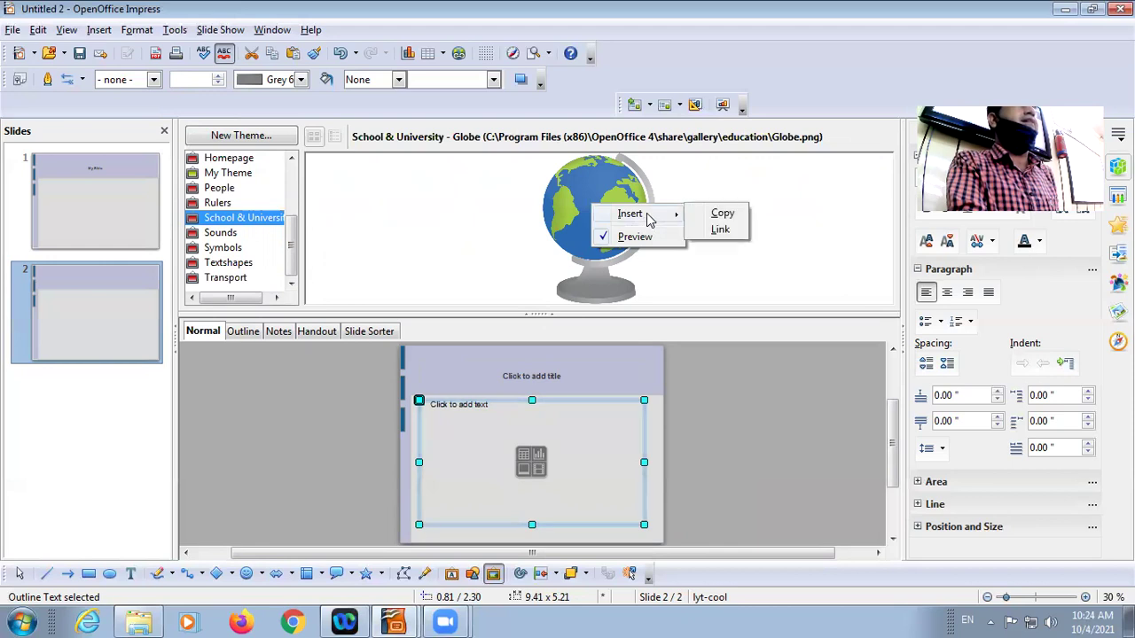
pyautogui.click(719, 223)
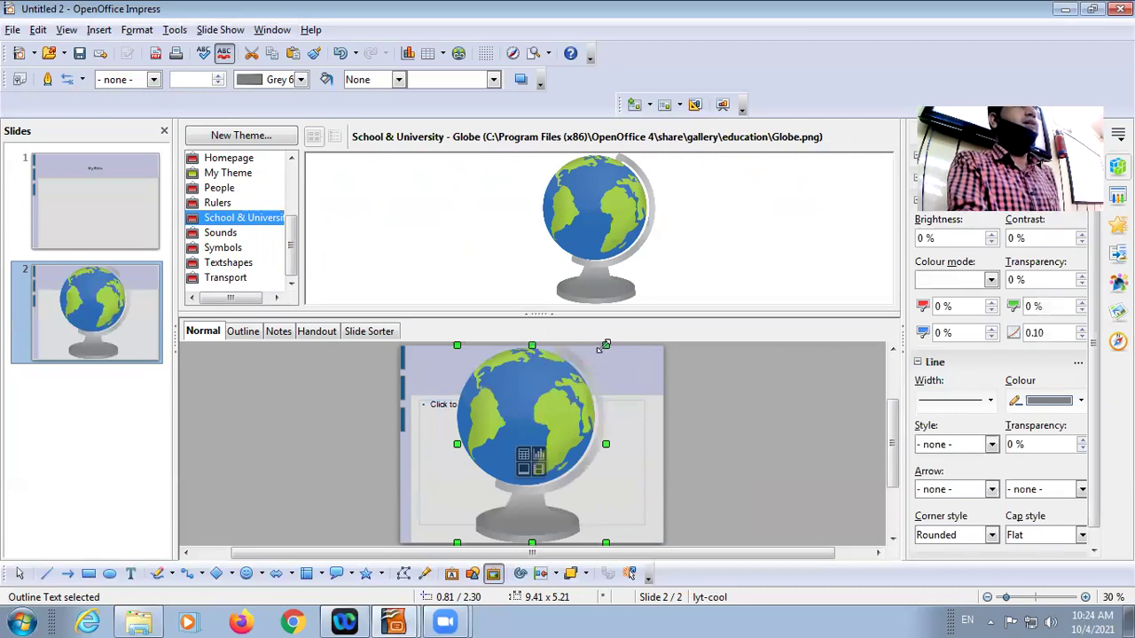
pyautogui.moveTo(606, 345); pyautogui.dragTo(587, 435)
pyautogui.moveTo(525, 485); pyautogui.dragTo(535, 414)
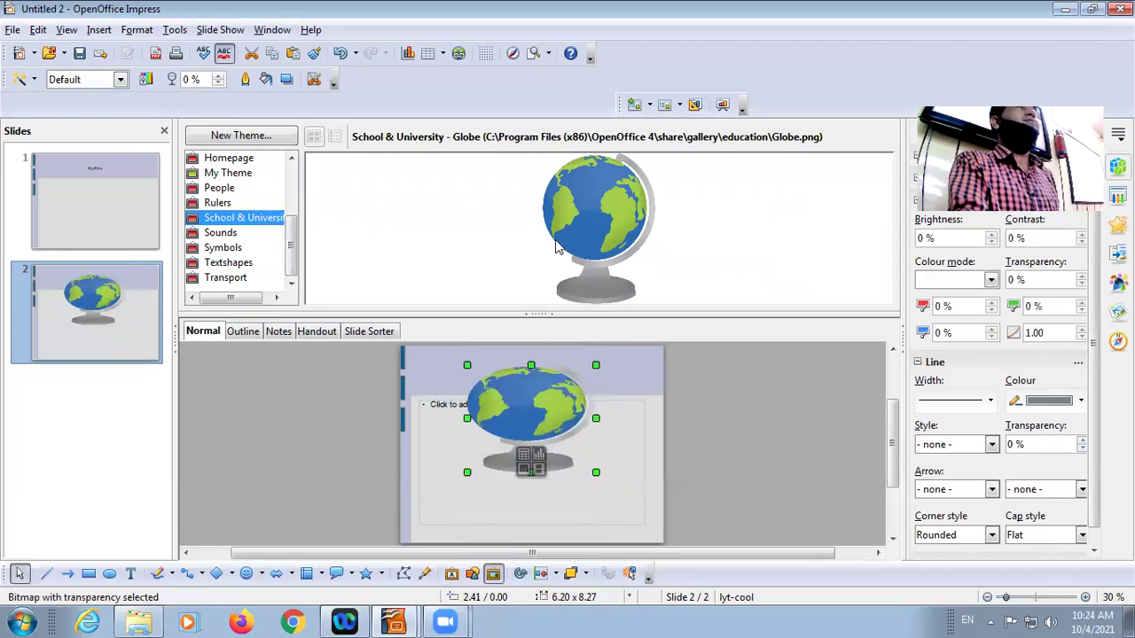
# Return to the School & University thumbnails and view the Copy and Link insert options for the Blackboard image
pyautogui.click(233, 222)
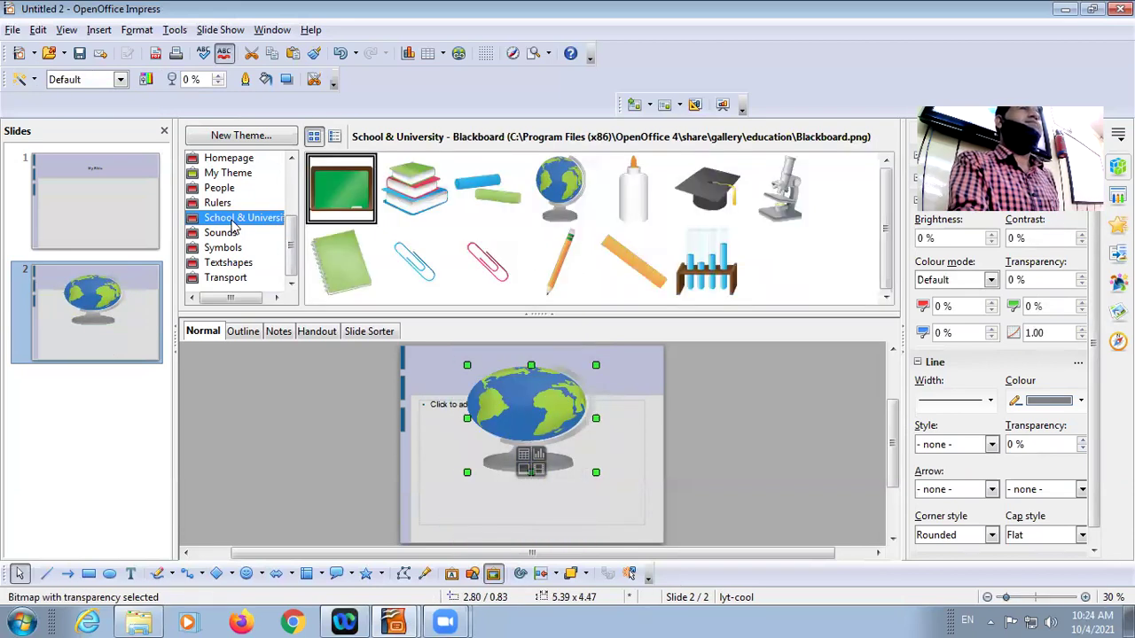
pyautogui.rightClick(336, 192)
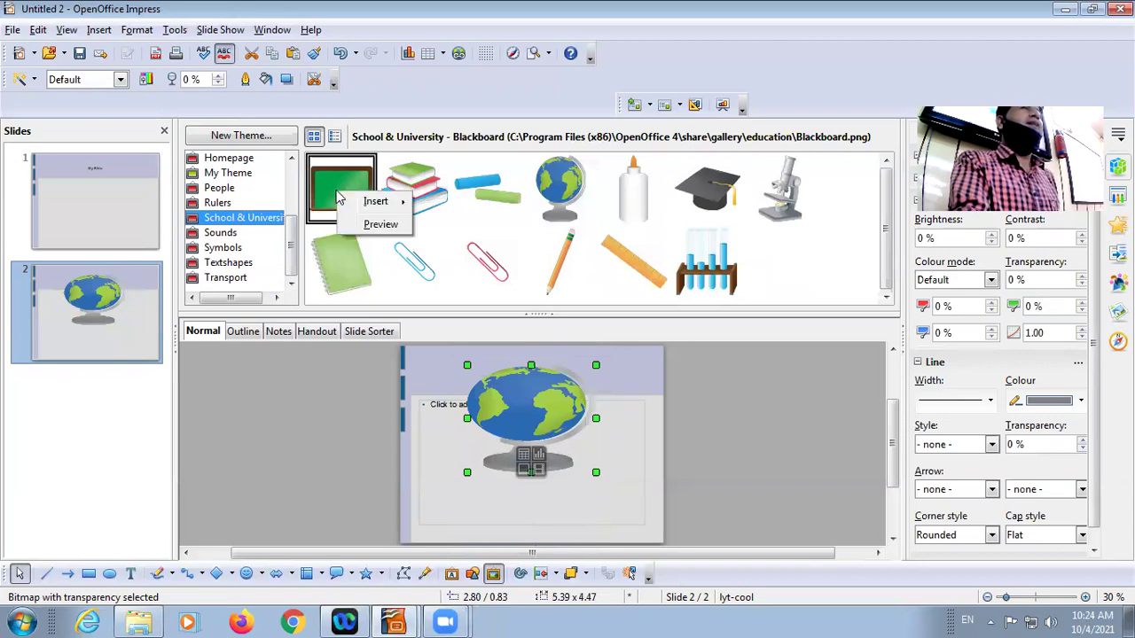
pyautogui.moveTo(407, 205)
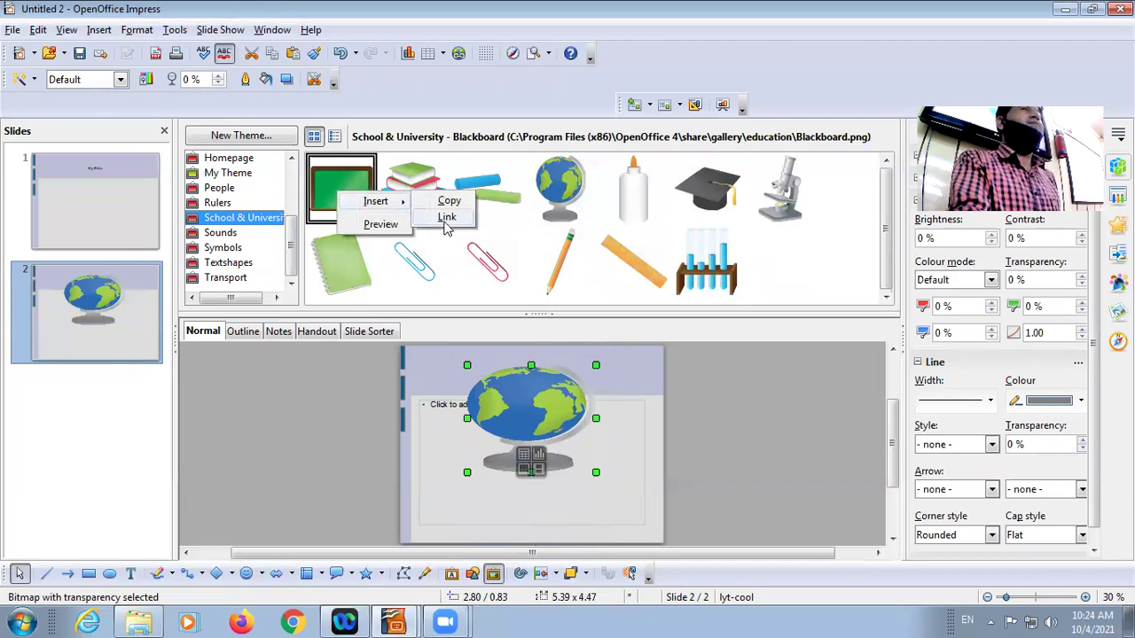
pyautogui.click(296, 258)
pyautogui.moveTo(295, 258)
pyautogui.mouseDown()
pyautogui.moveTo(302, 177)
pyautogui.moveTo(298, 265)
pyautogui.mouseUp()
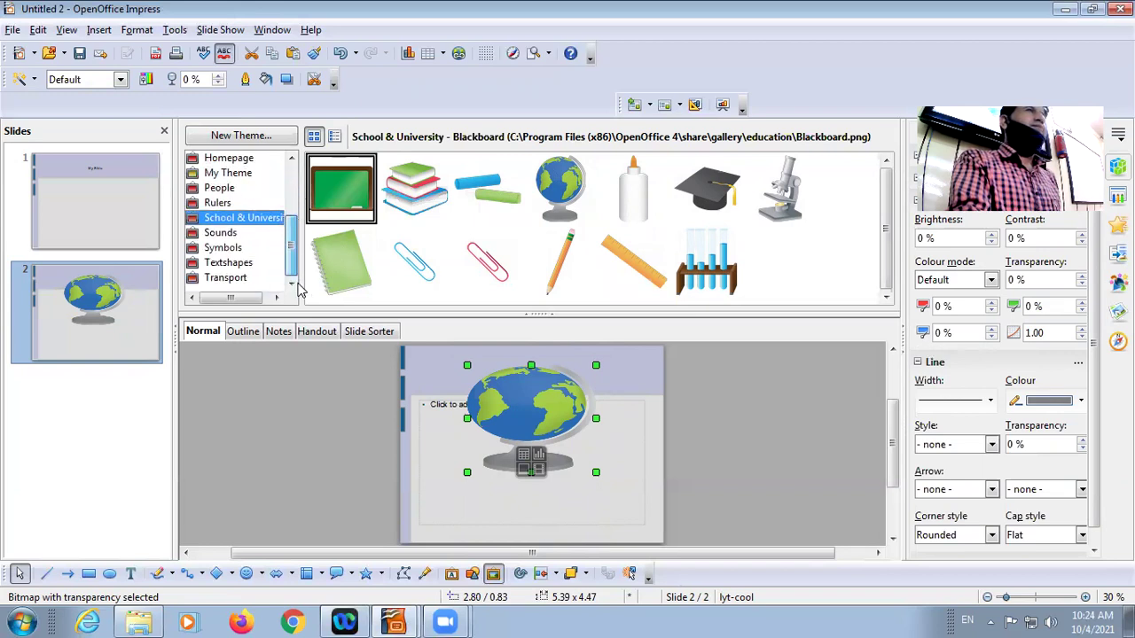
pyautogui.click(263, 138)
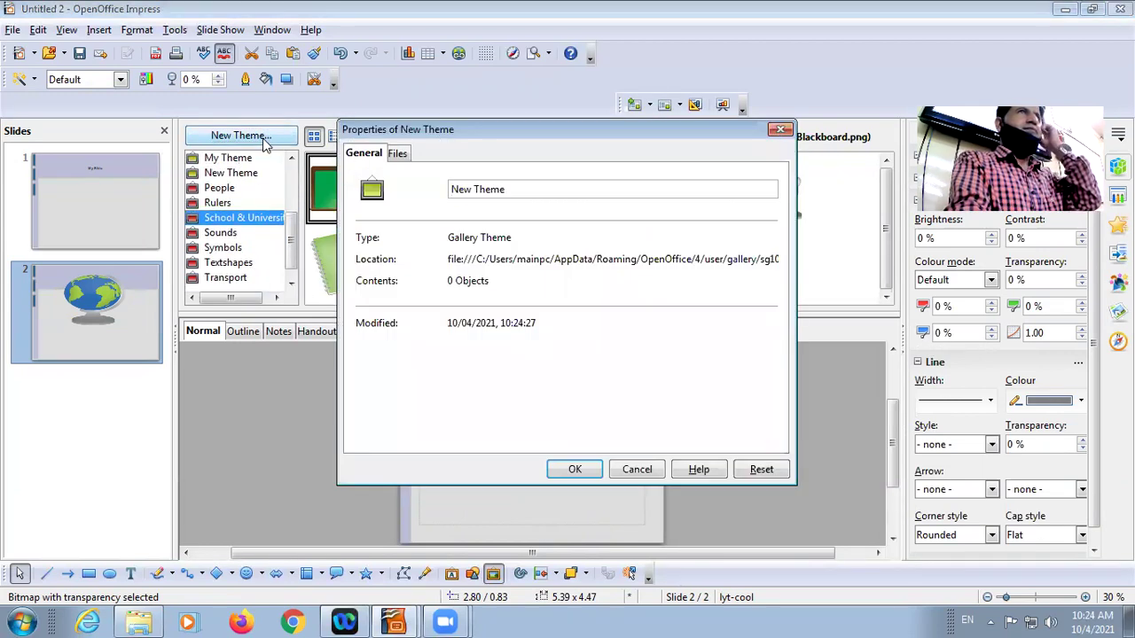
pyautogui.click(410, 155)
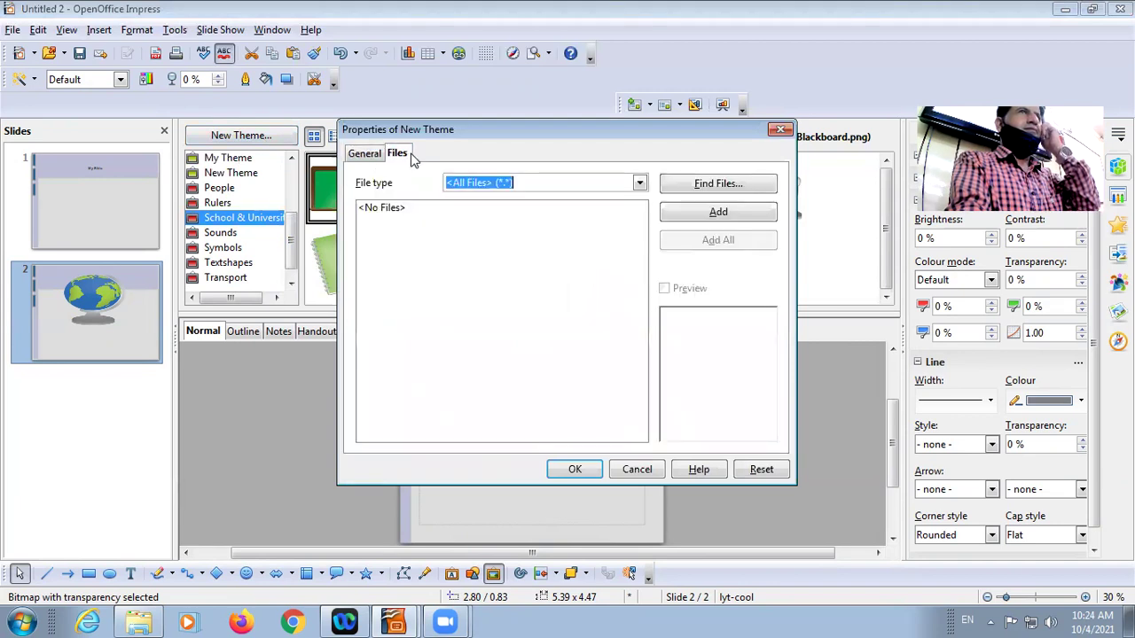
pyautogui.click(780, 130)
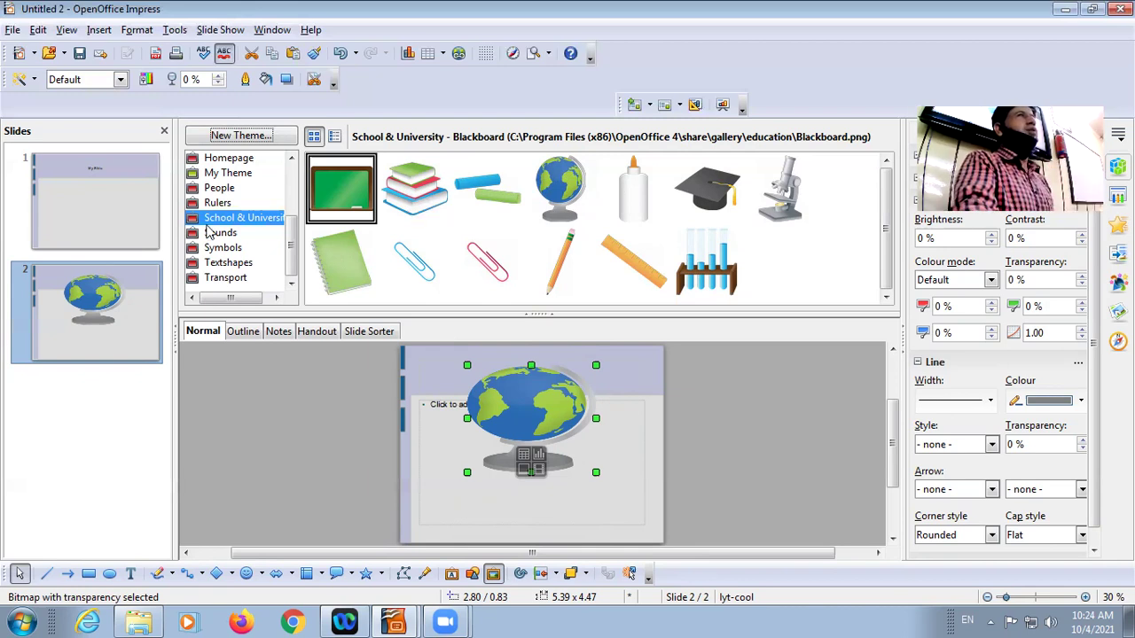
# Create a new gallery theme named IX D and add Desert.jpg from the Sample Pictures folder to it
pyautogui.click(225, 138)
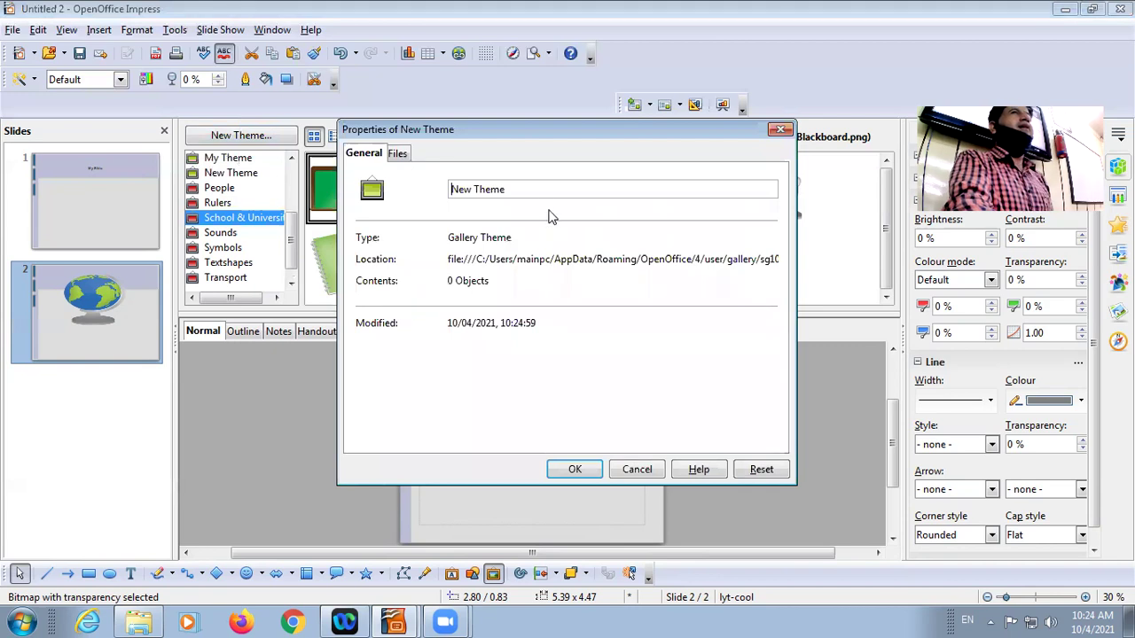
pyautogui.moveTo(519, 189); pyautogui.dragTo(348, 197)
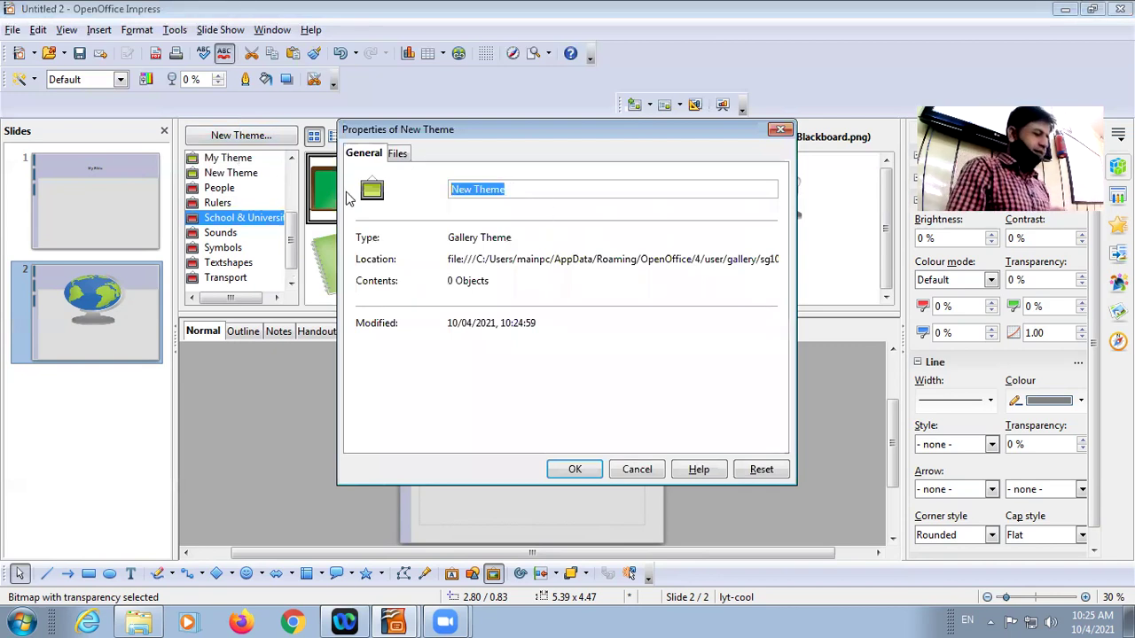
pyautogui.write('S')
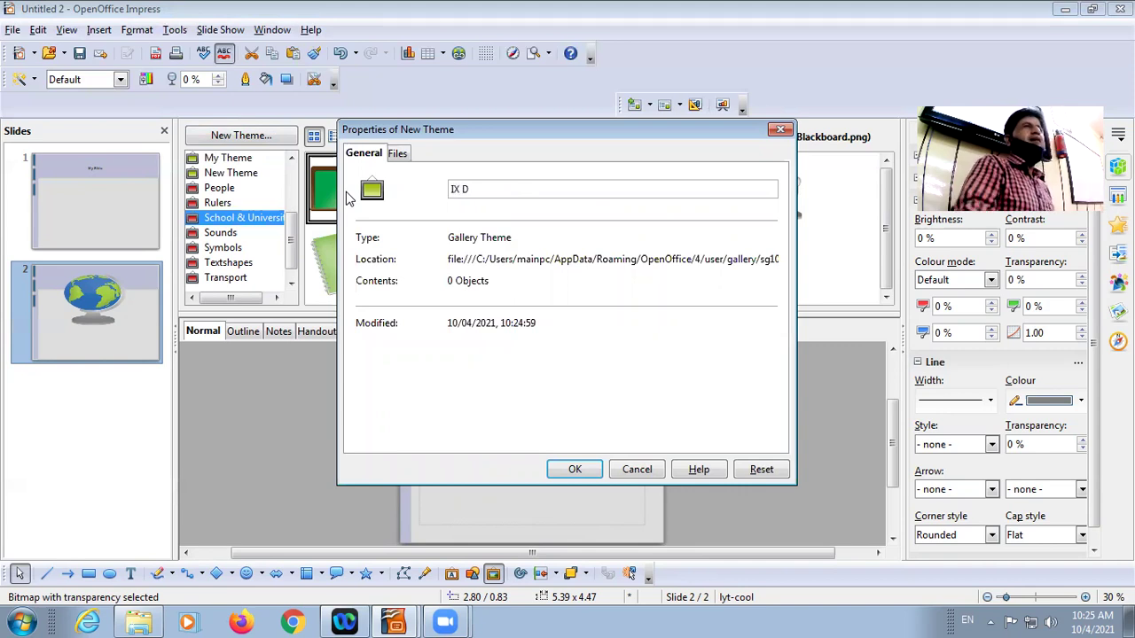
pyautogui.click(401, 154)
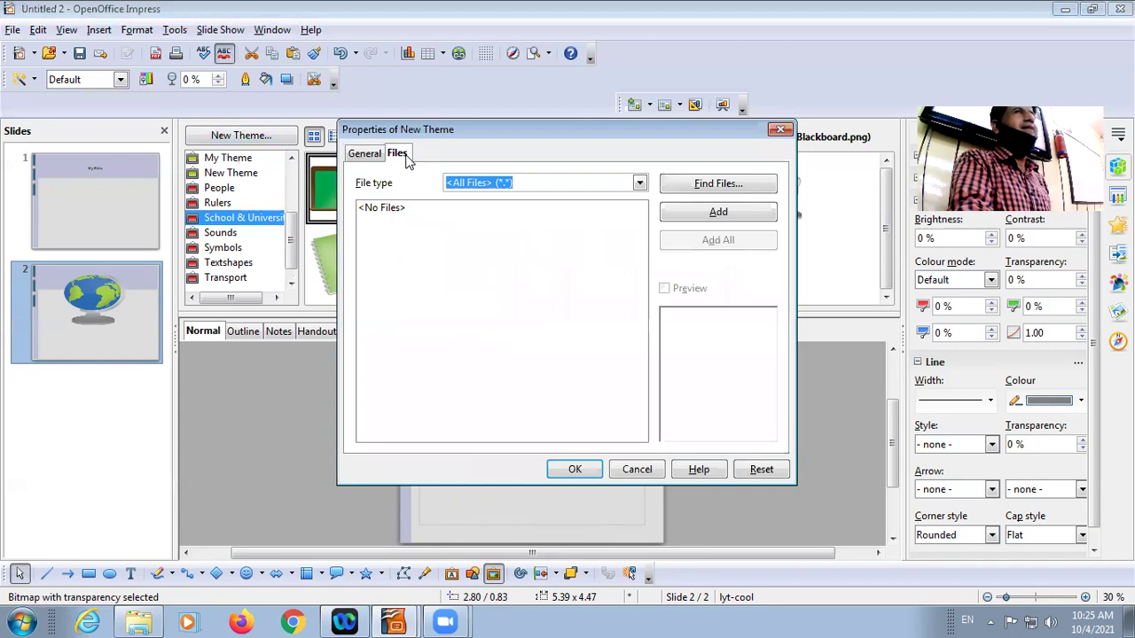
pyautogui.click(746, 218)
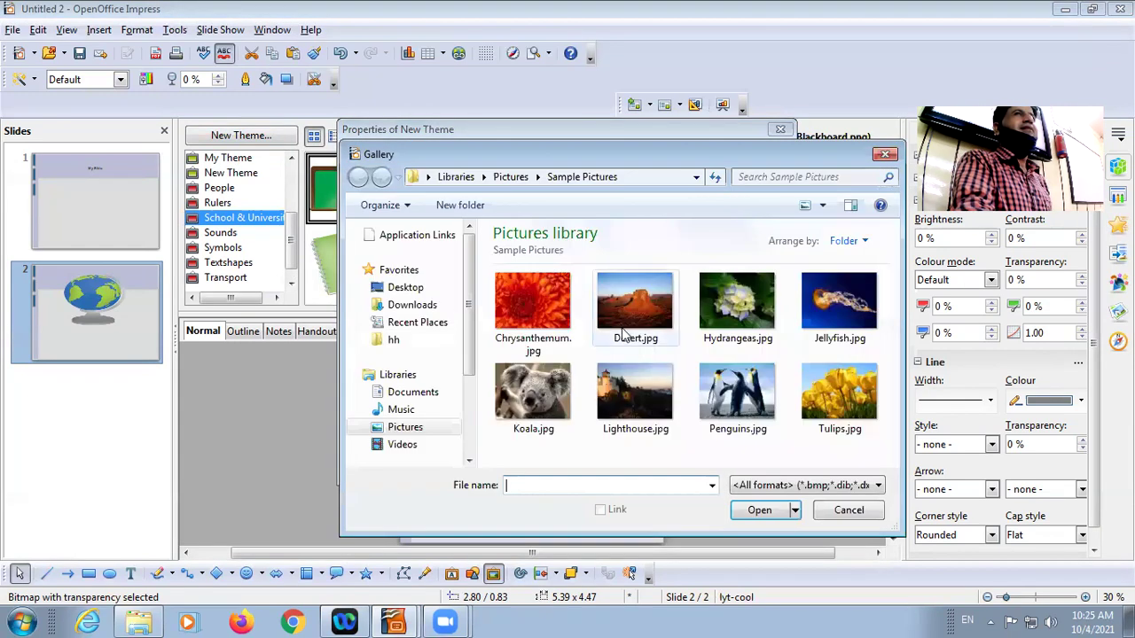
pyautogui.doubleClick(636, 308)
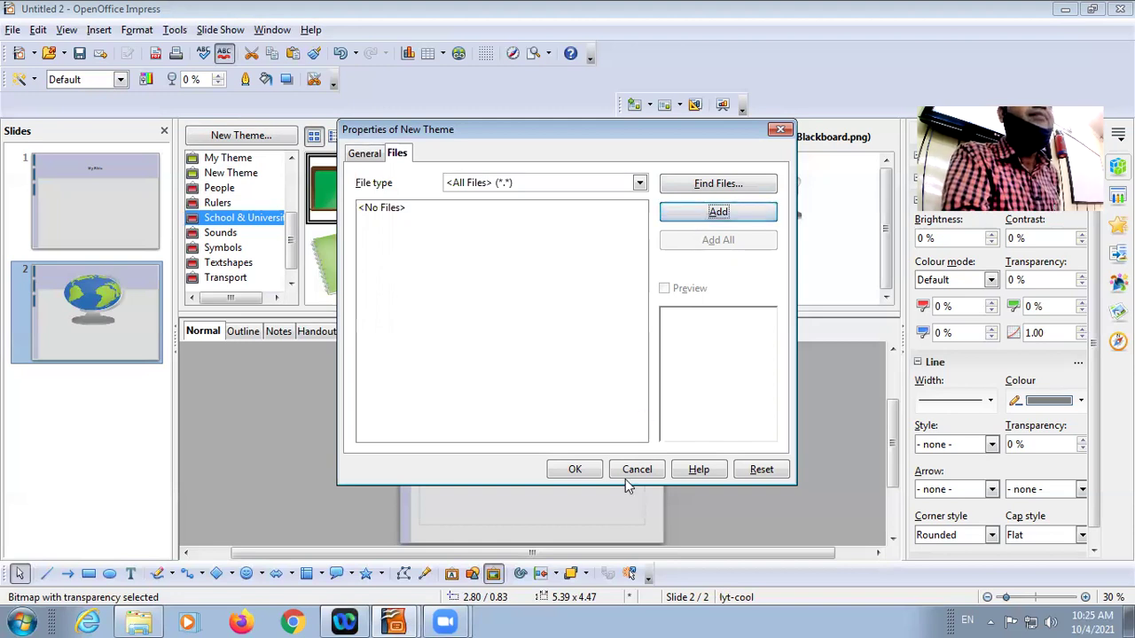
pyautogui.click(575, 469)
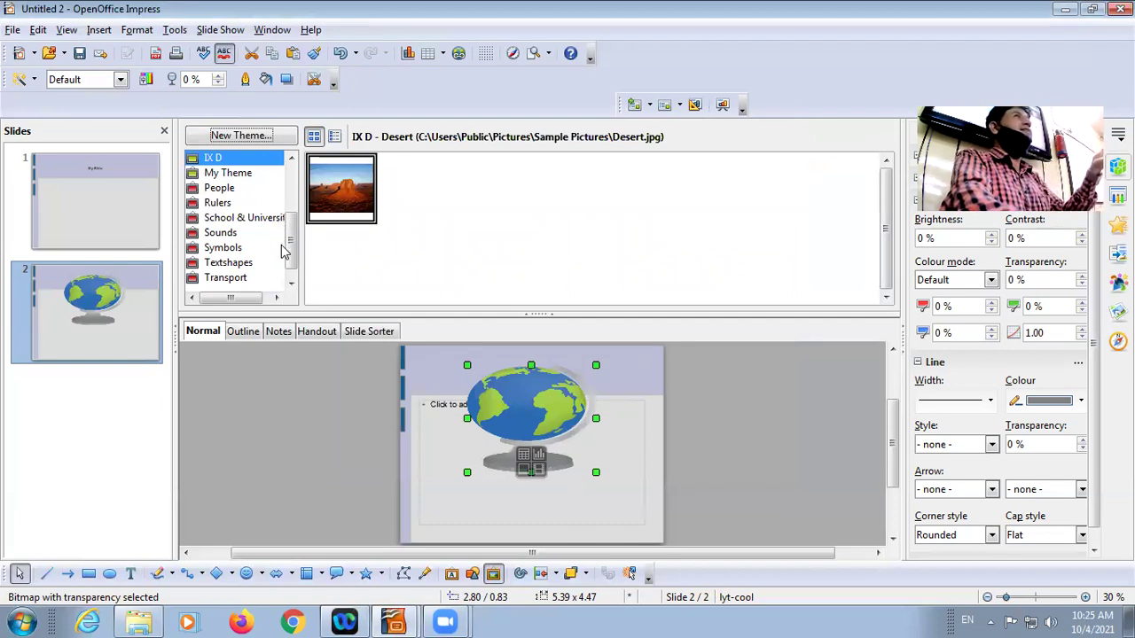
# Insert a copy of the Desert image from the IX D gallery theme onto slide 2
pyautogui.click(256, 175)
pyautogui.click(215, 159)
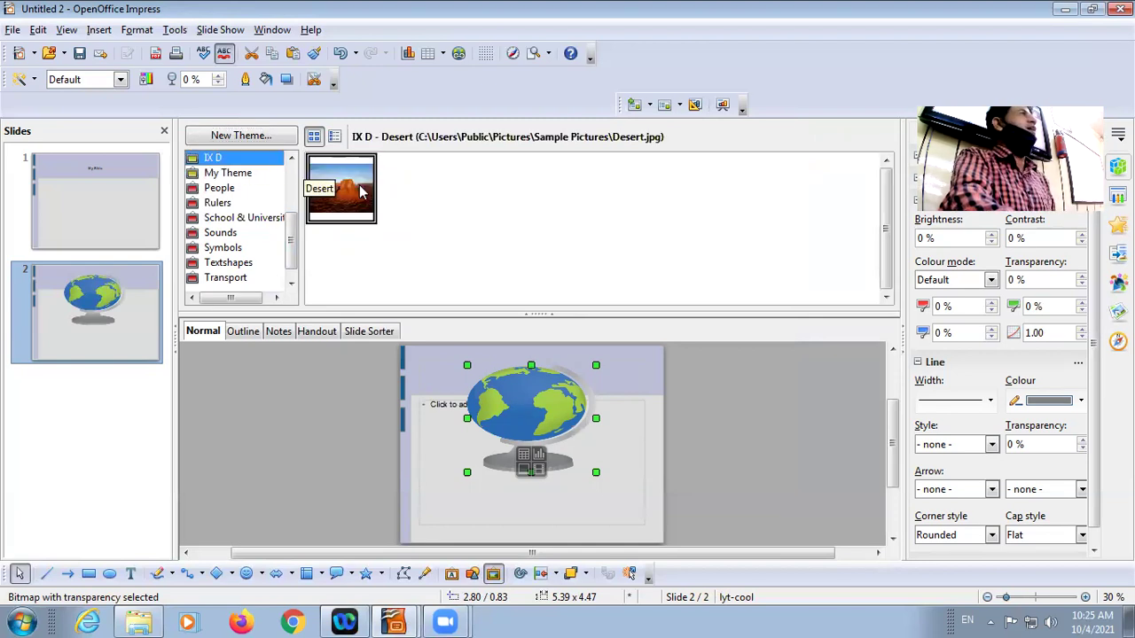
pyautogui.rightClick(360, 191)
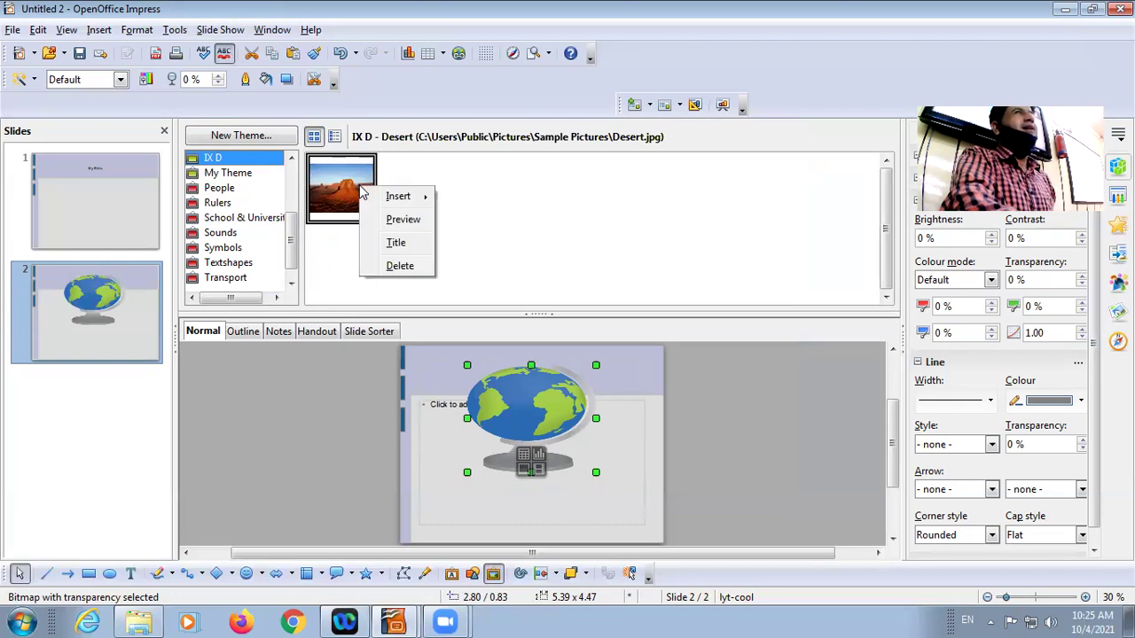
pyautogui.moveTo(400, 196)
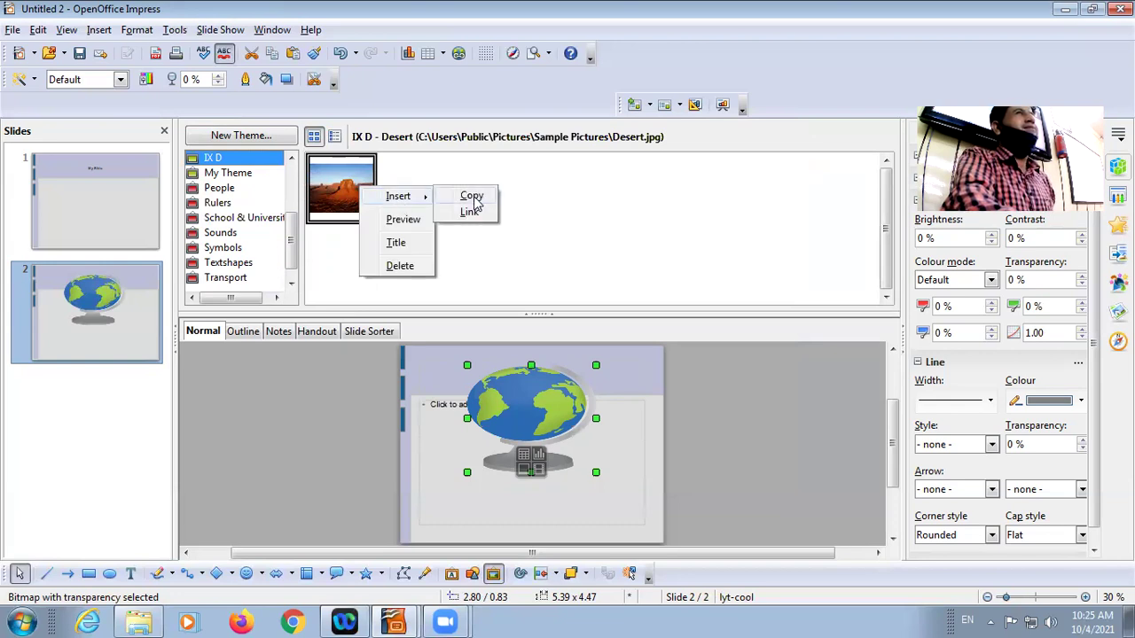
pyautogui.click(474, 199)
# Preview the Desert image enlarged in the gallery and view its Copy and Link insert options
pyautogui.rightClick(355, 197)
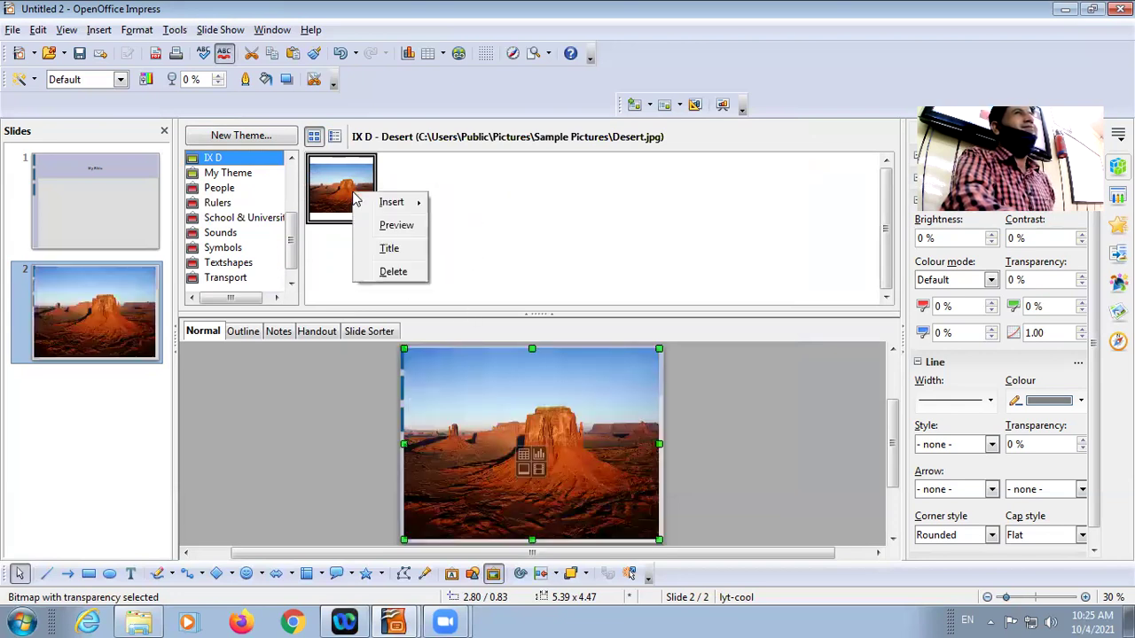
pyautogui.click(396, 227)
pyautogui.rightClick(518, 223)
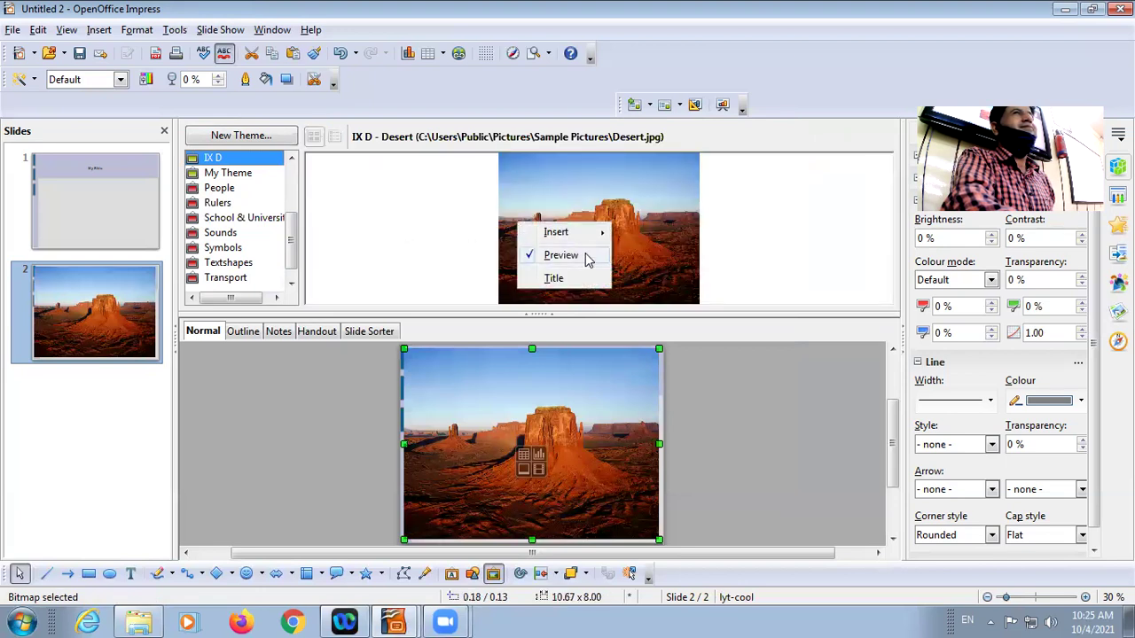
pyautogui.moveTo(593, 244)
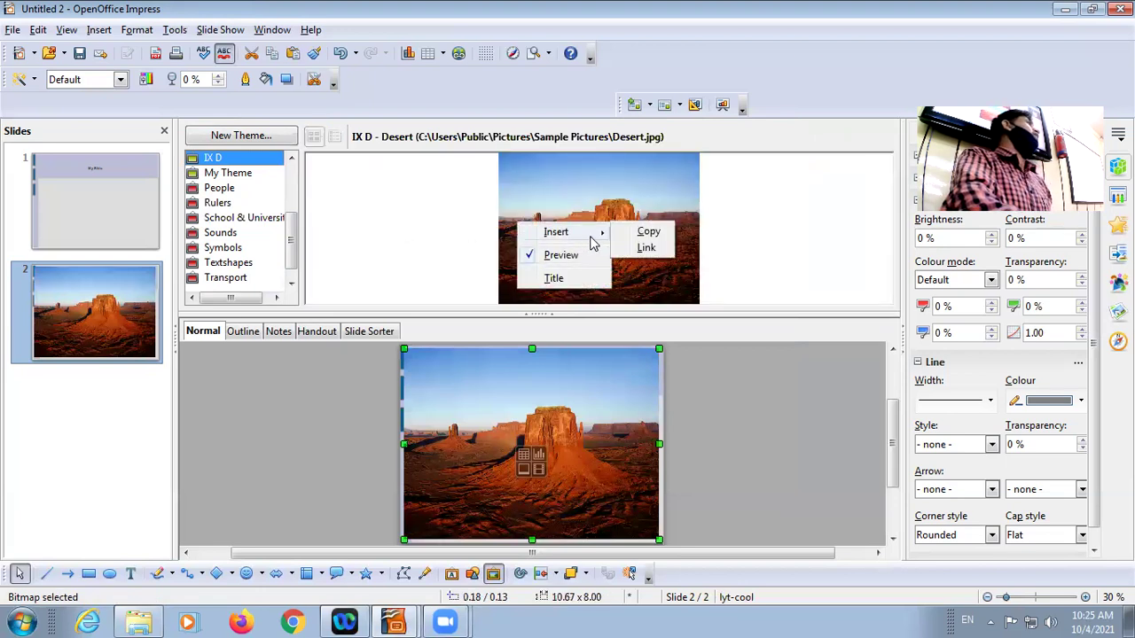
pyautogui.click(795, 193)
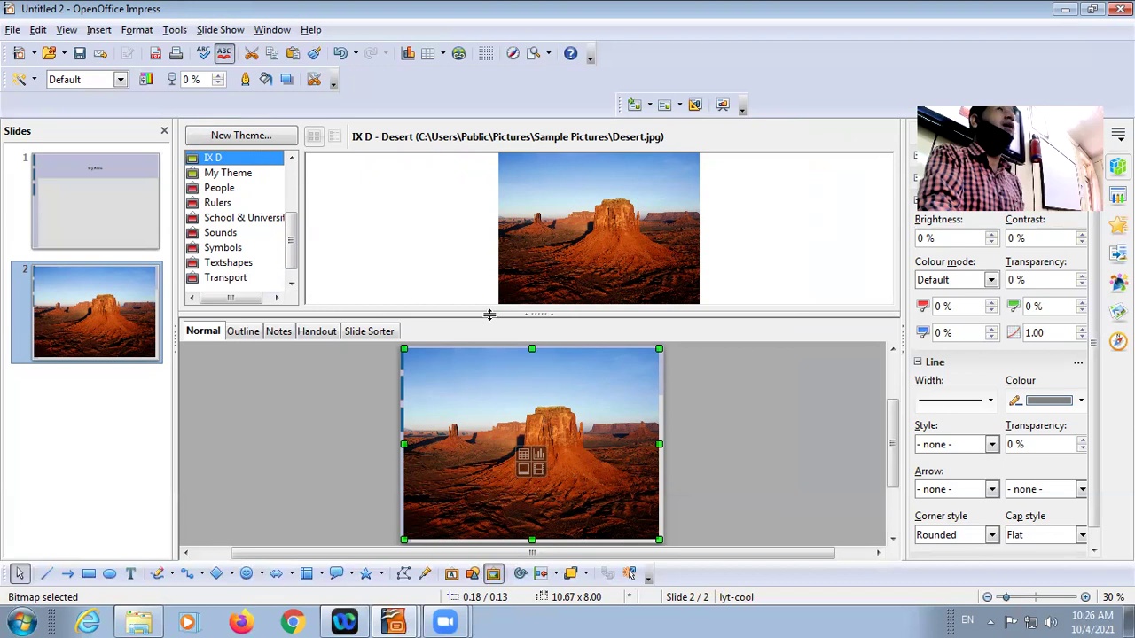
# Shrink the gallery area and apply the layout with one large content box beside two stacked ones to slide 2
pyautogui.moveTo(529, 319); pyautogui.dragTo(539, 198)
pyautogui.click(226, 299)
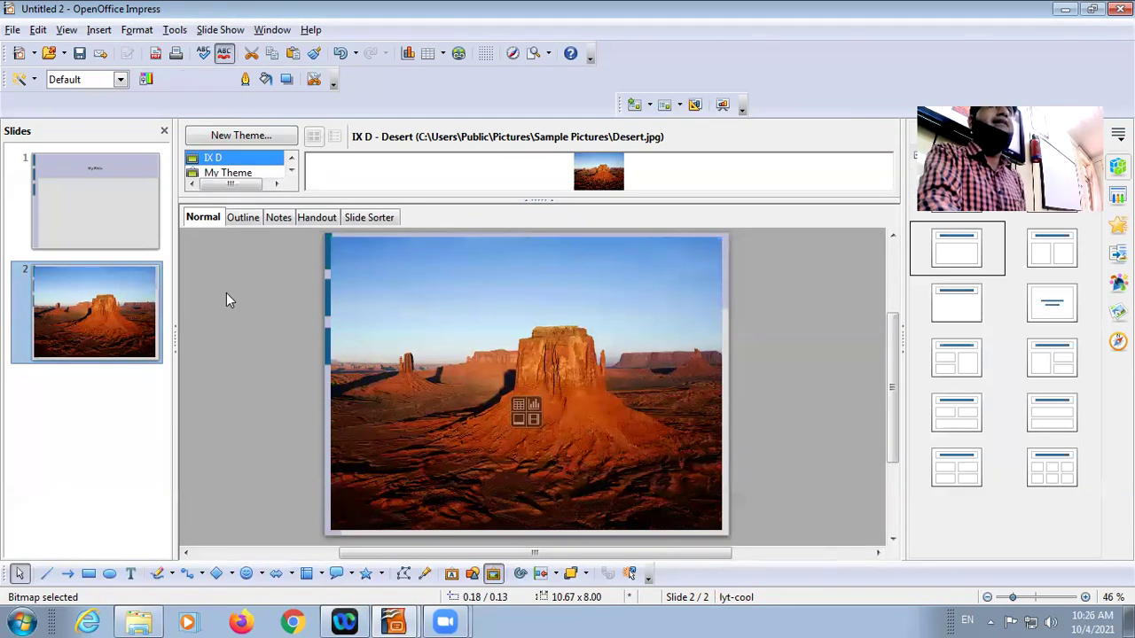
pyautogui.click(1054, 363)
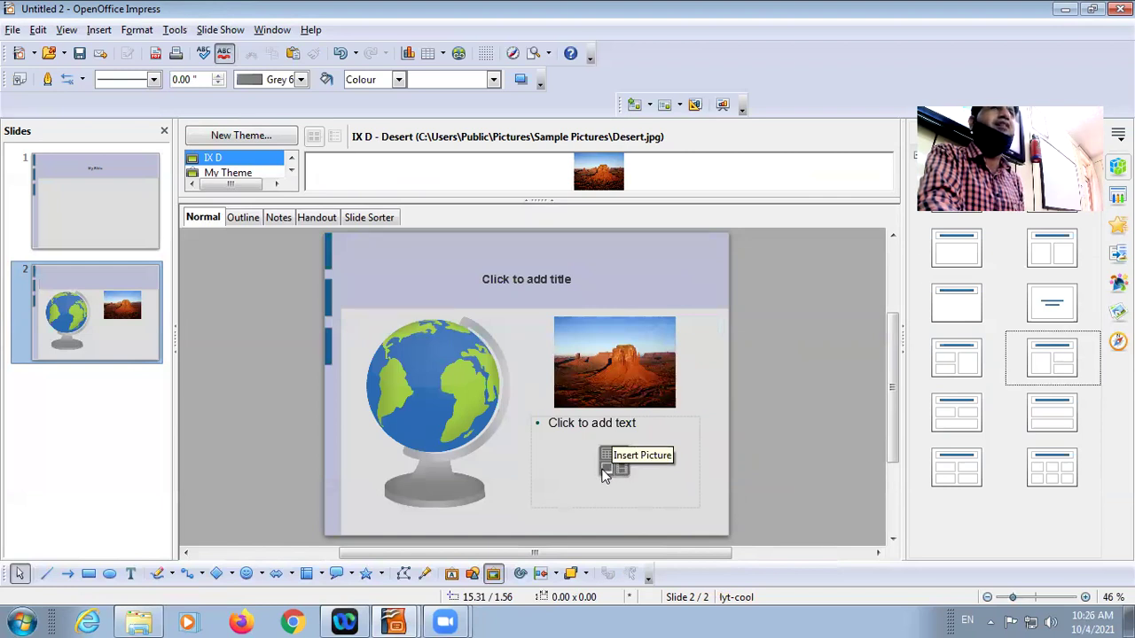
# Insert Hydrangeas.jpg into the empty content placeholder and resize it to about 3.36 × 2.20 inches over the globe's base
pyautogui.click(604, 473)
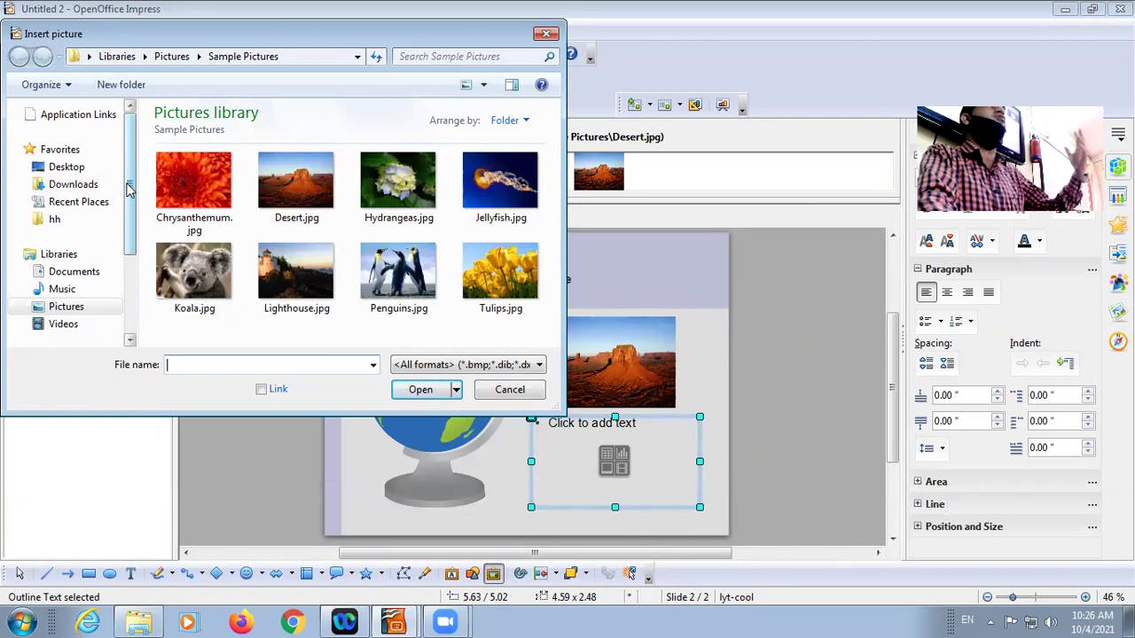
pyautogui.click(398, 184)
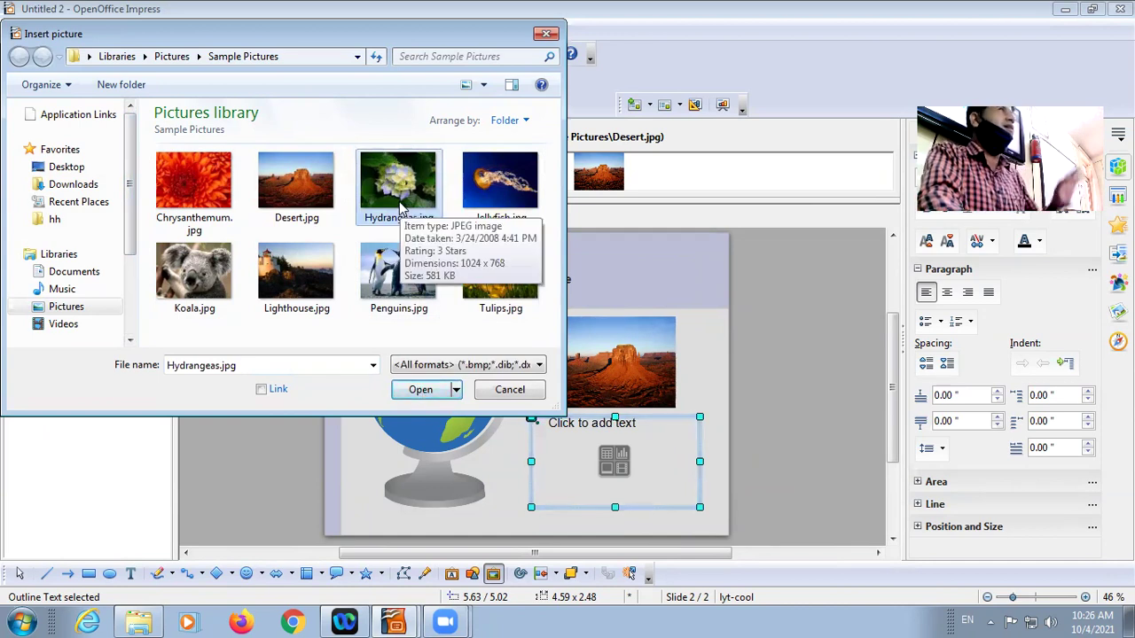
pyautogui.click(418, 390)
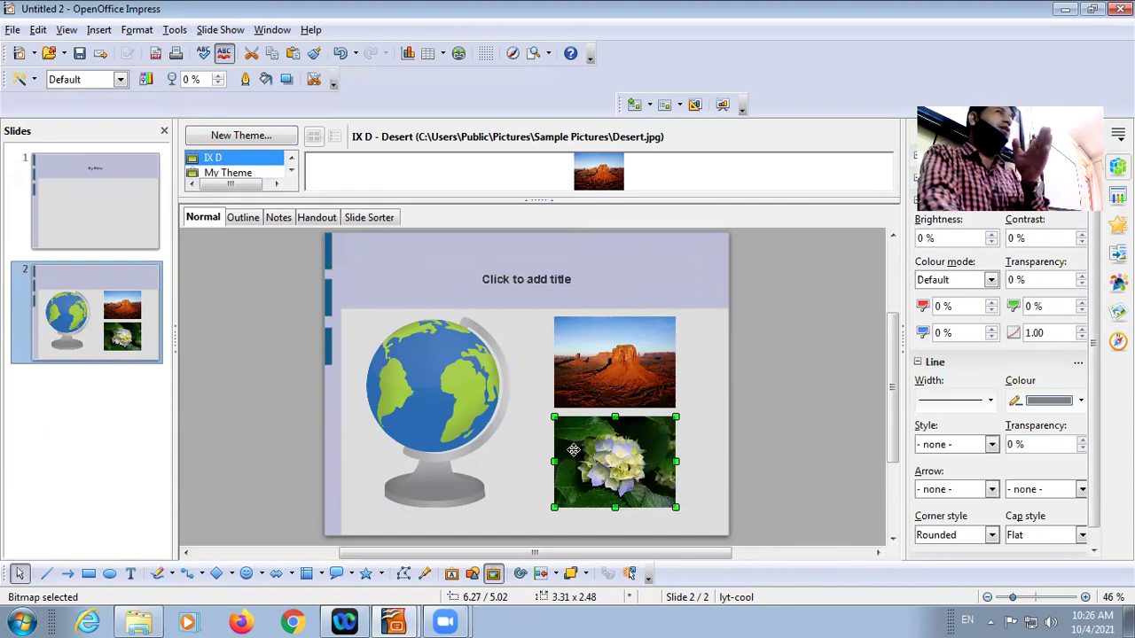
pyautogui.moveTo(552, 416); pyautogui.dragTo(387, 262)
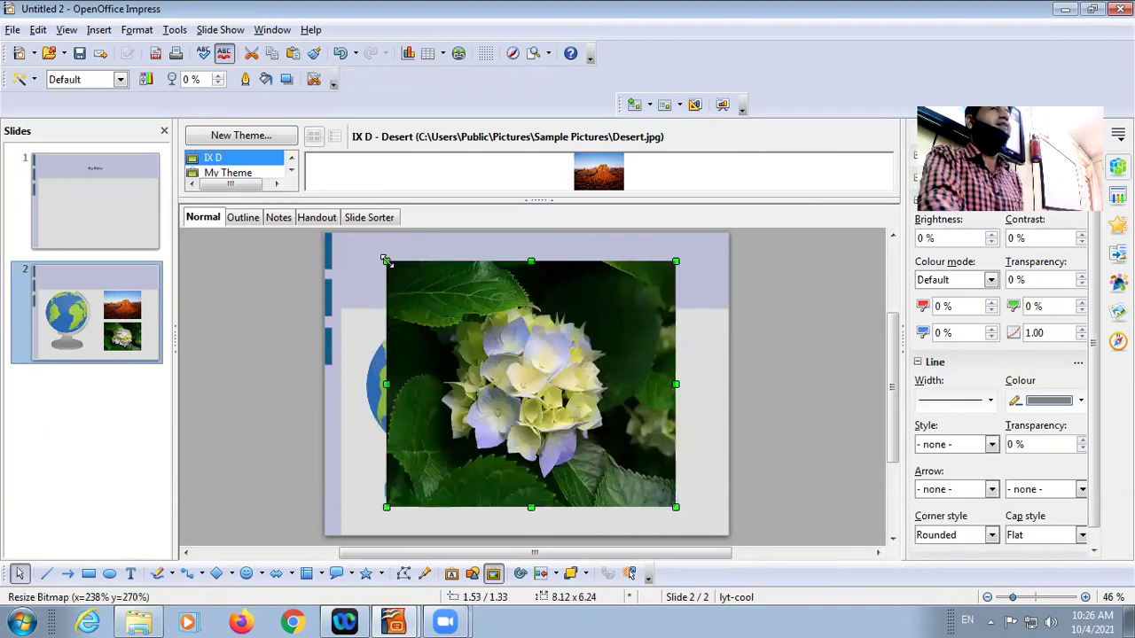
pyautogui.moveTo(675, 260); pyautogui.dragTo(511, 423)
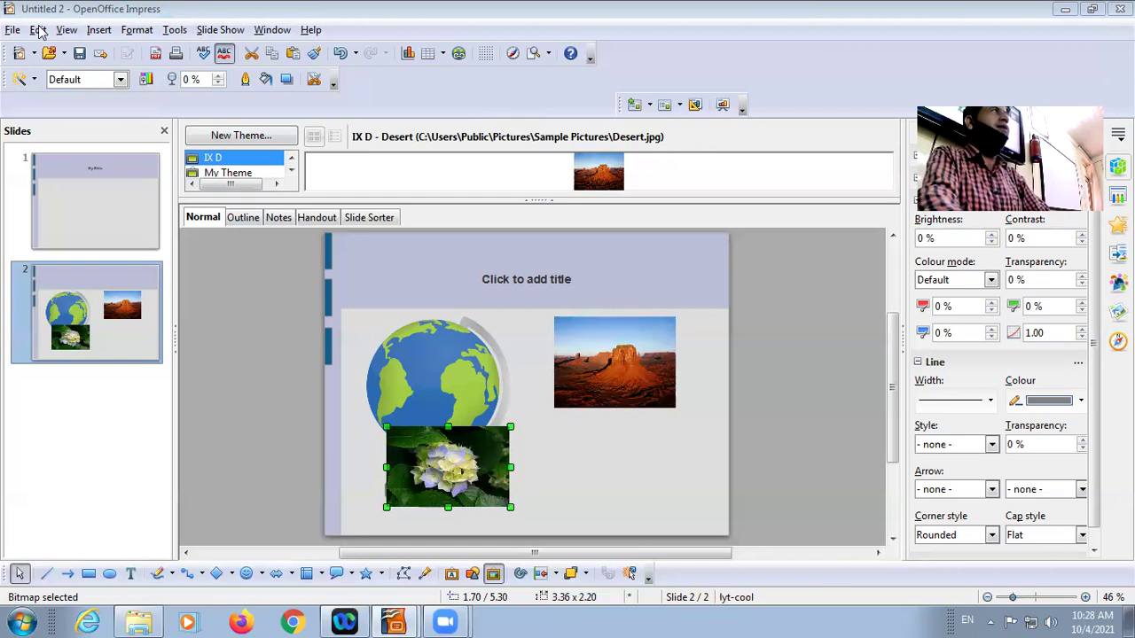
pyautogui.click(100, 32)
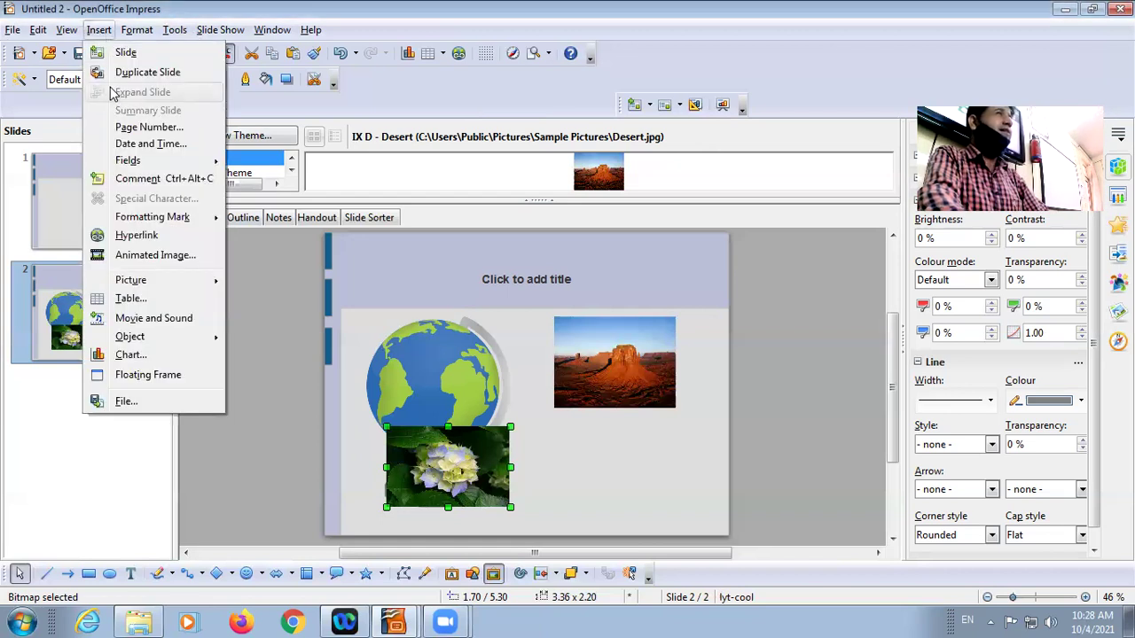
pyautogui.moveTo(148, 283)
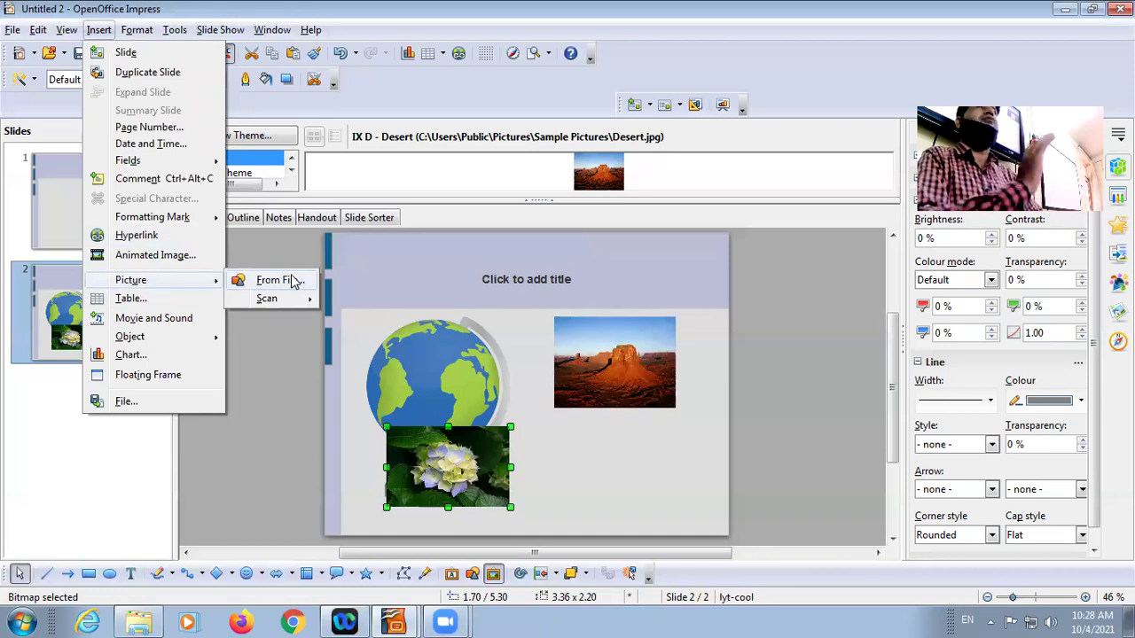
pyautogui.click(600, 121)
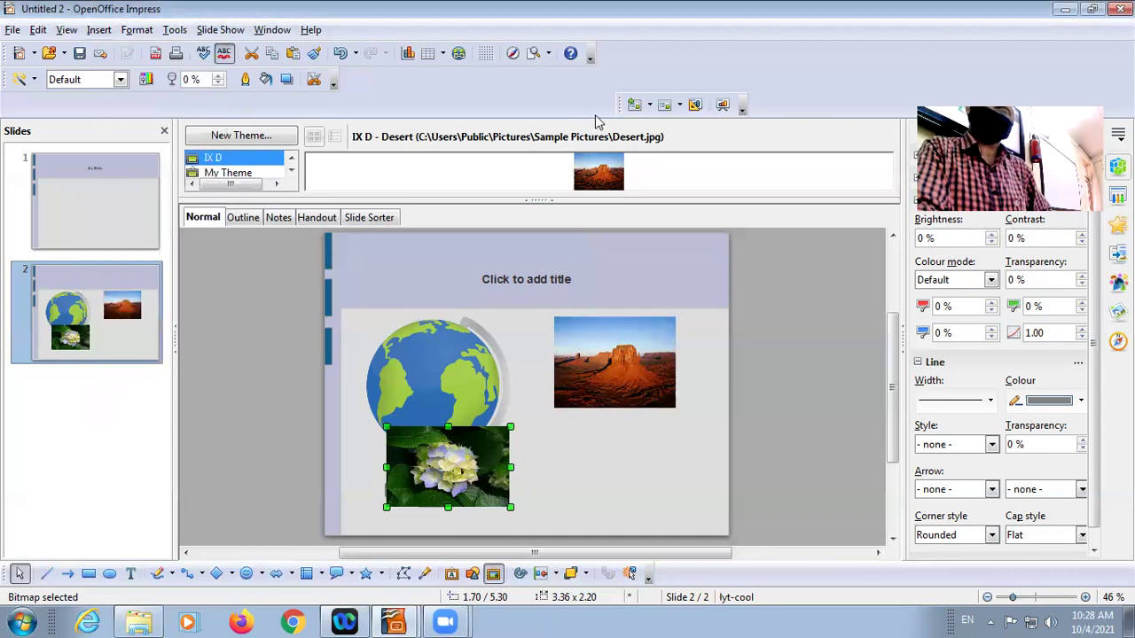
# Insert Jellyfish.jpg from the Sample Pictures folder in place of the selected hydrangea picture on slide 2
pyautogui.click(66, 29)
pyautogui.moveTo(98, 30)
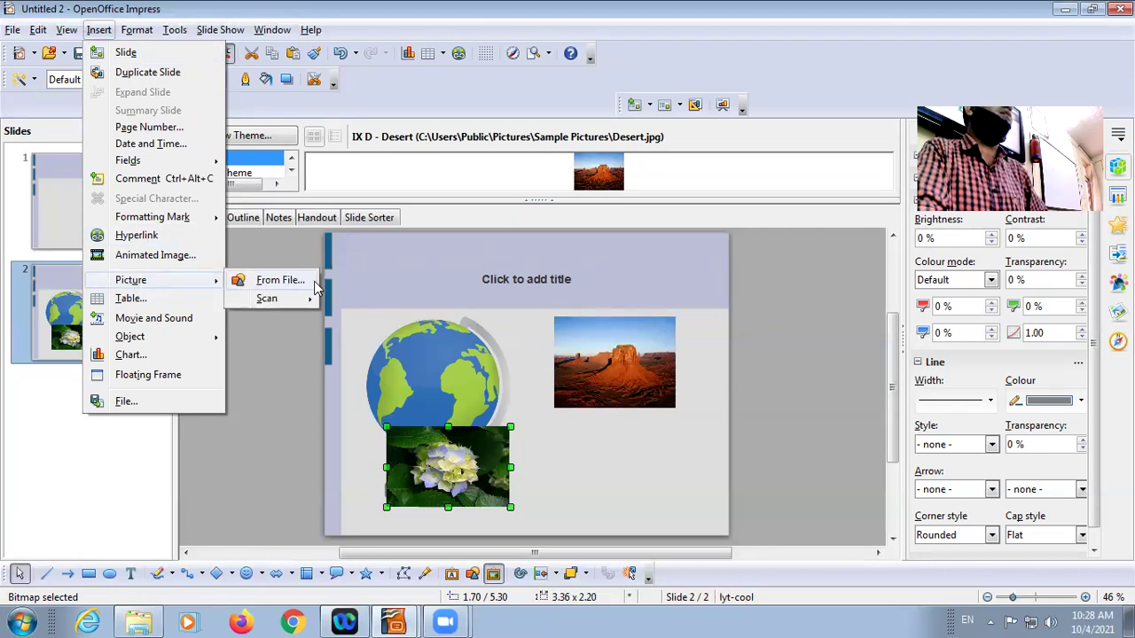
pyautogui.click(295, 282)
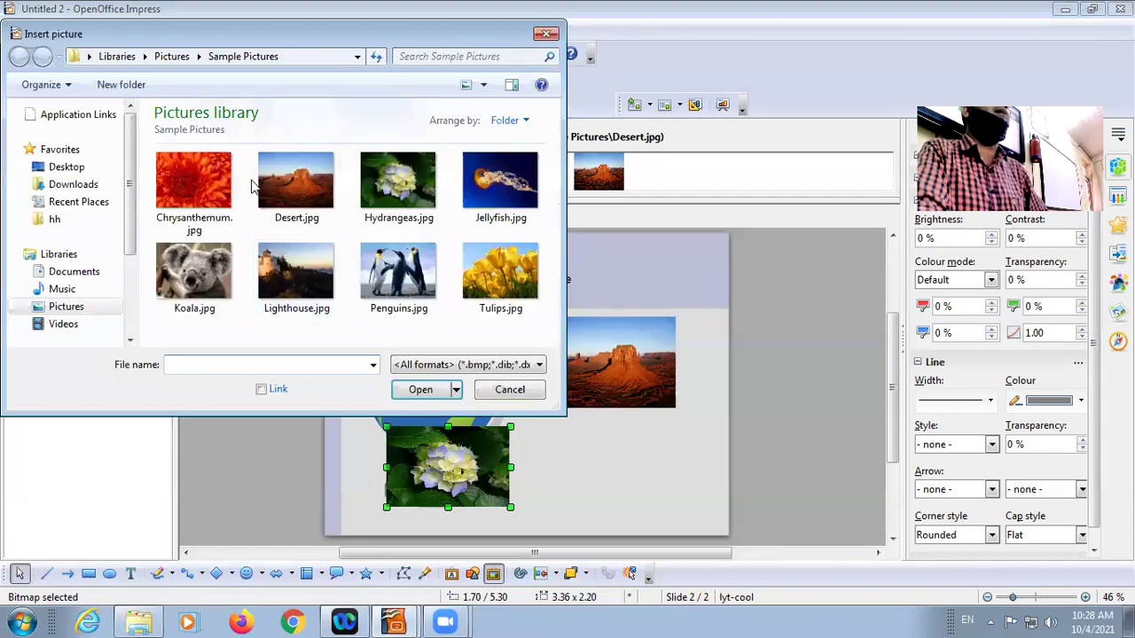
pyautogui.click(311, 178)
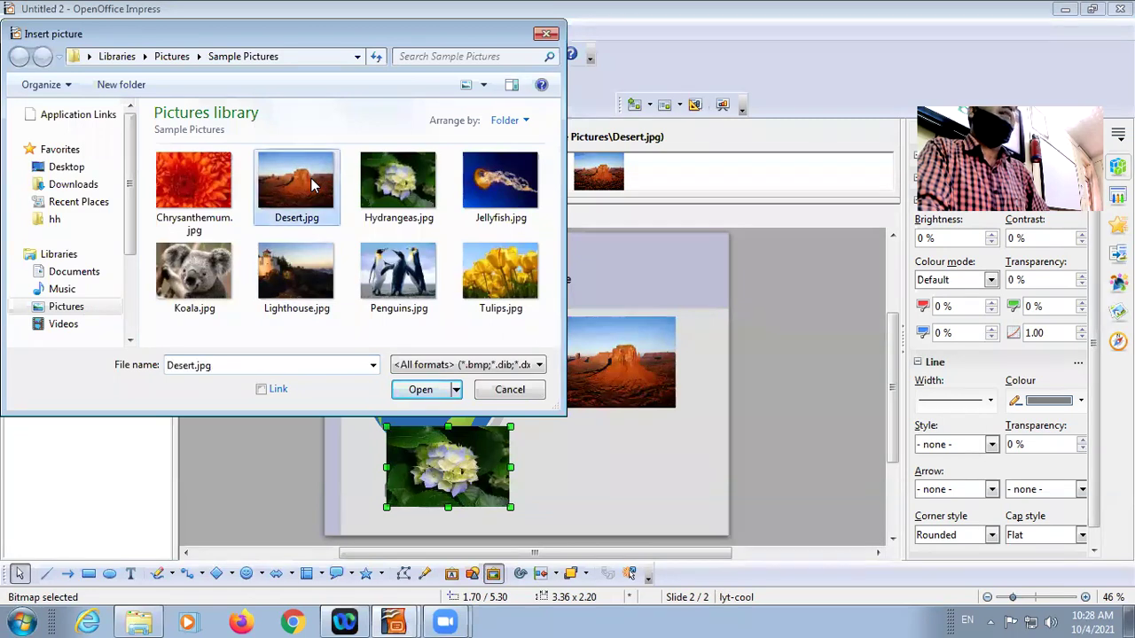
pyautogui.click(486, 200)
pyautogui.doubleClick(485, 200)
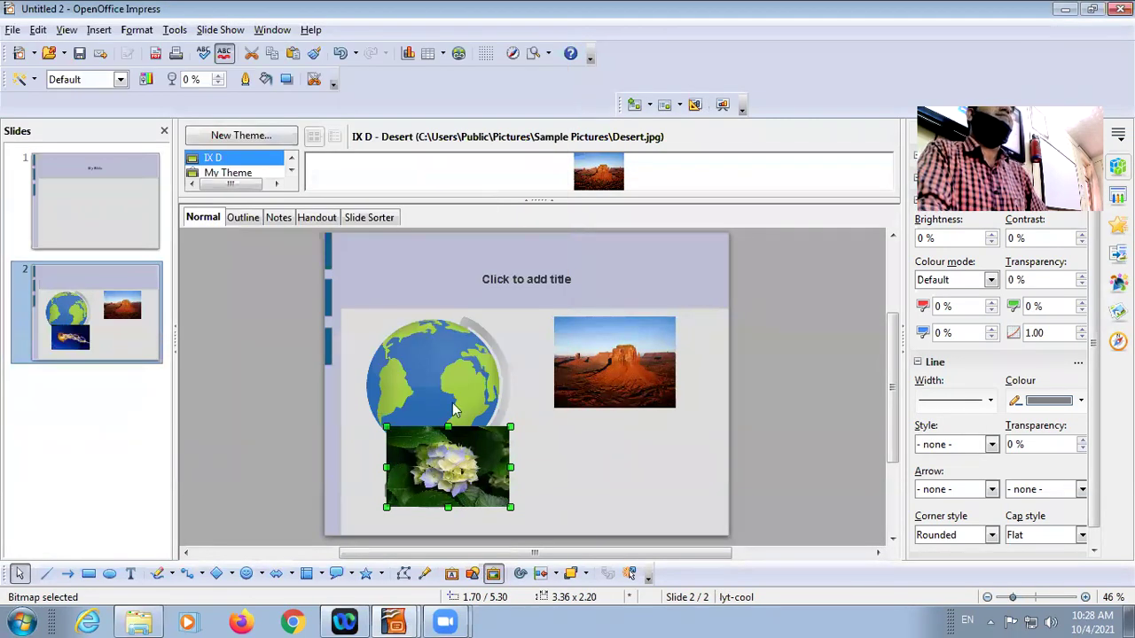
# Move the jellyfish picture to the slide's upper-left corner and enlarge it to about 5.87 × 4.54 inches
pyautogui.moveTo(451, 469); pyautogui.dragTo(409, 283)
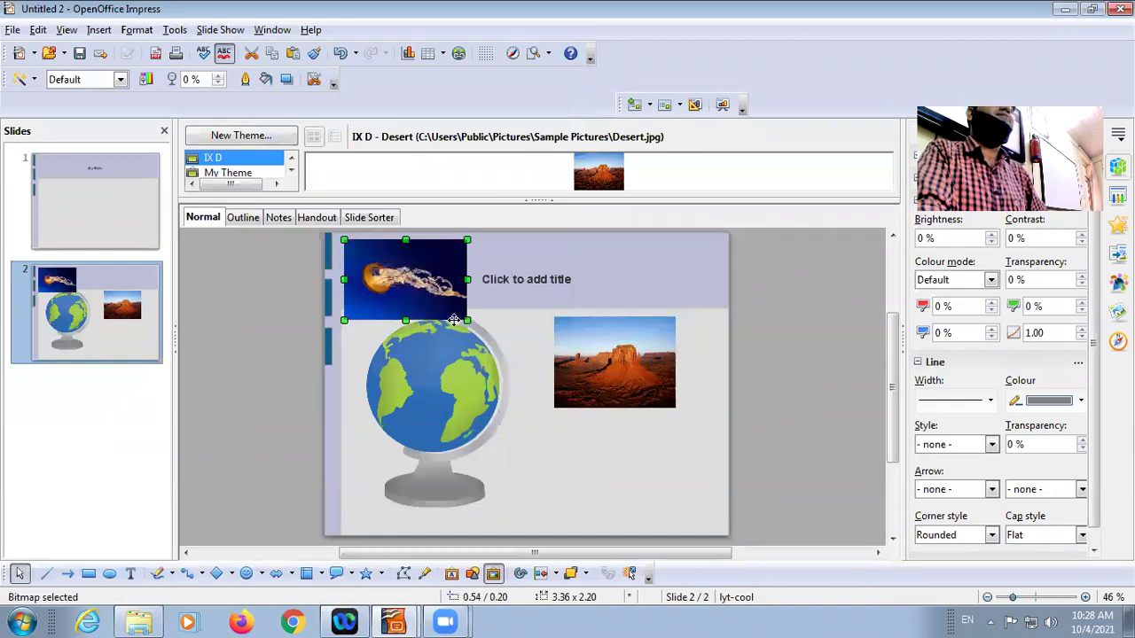
pyautogui.moveTo(461, 321); pyautogui.dragTo(554, 401)
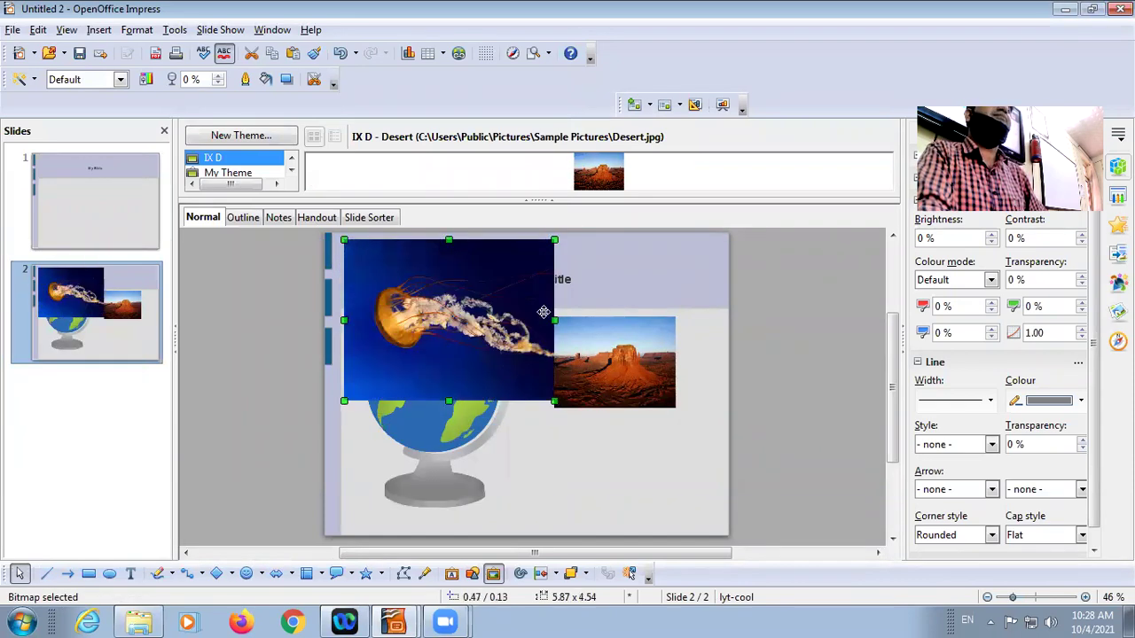
# Restore both Impress windows to a smaller size and move Untitled 2 down to uncover the desktop
pyautogui.click(1091, 9)
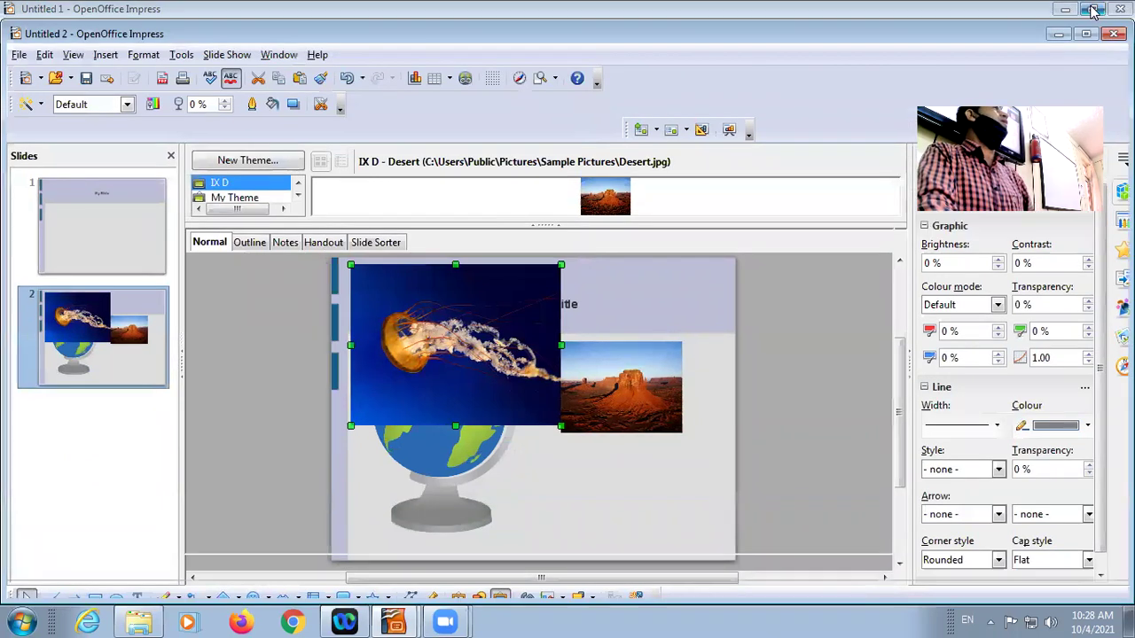
pyautogui.doubleClick(350, 9)
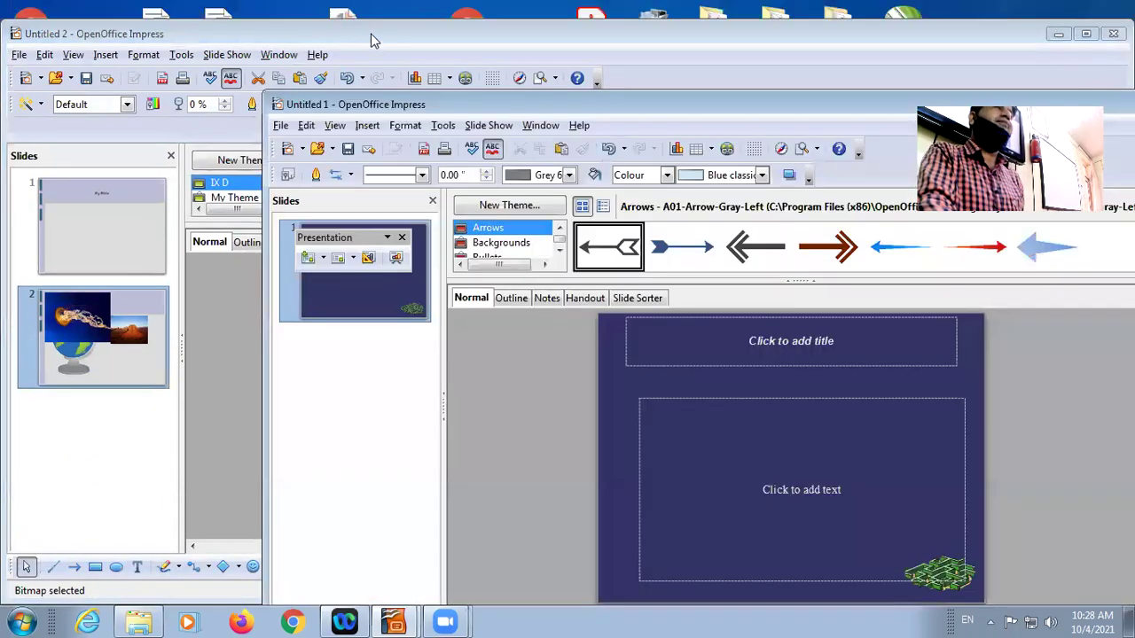
pyautogui.moveTo(370, 33); pyautogui.dragTo(573, 498)
# Open the Documents library in Windows Explorer, look into the locked My Pictures folder, and return to the library
pyautogui.click(22, 623)
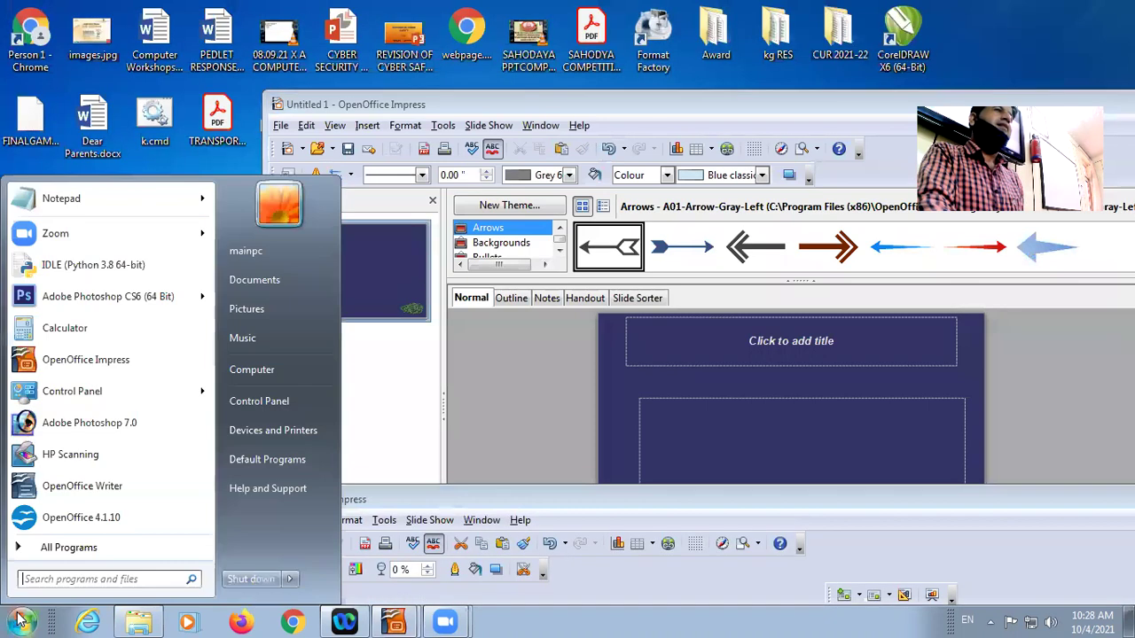
pyautogui.click(264, 279)
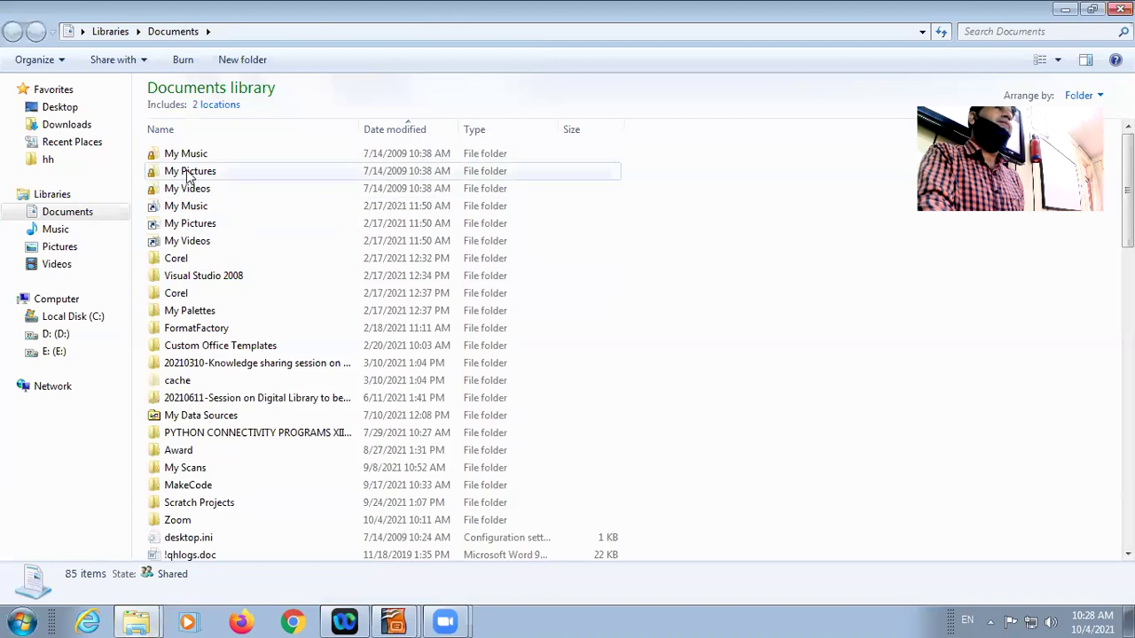
pyautogui.doubleClick(188, 171)
pyautogui.click(675, 324)
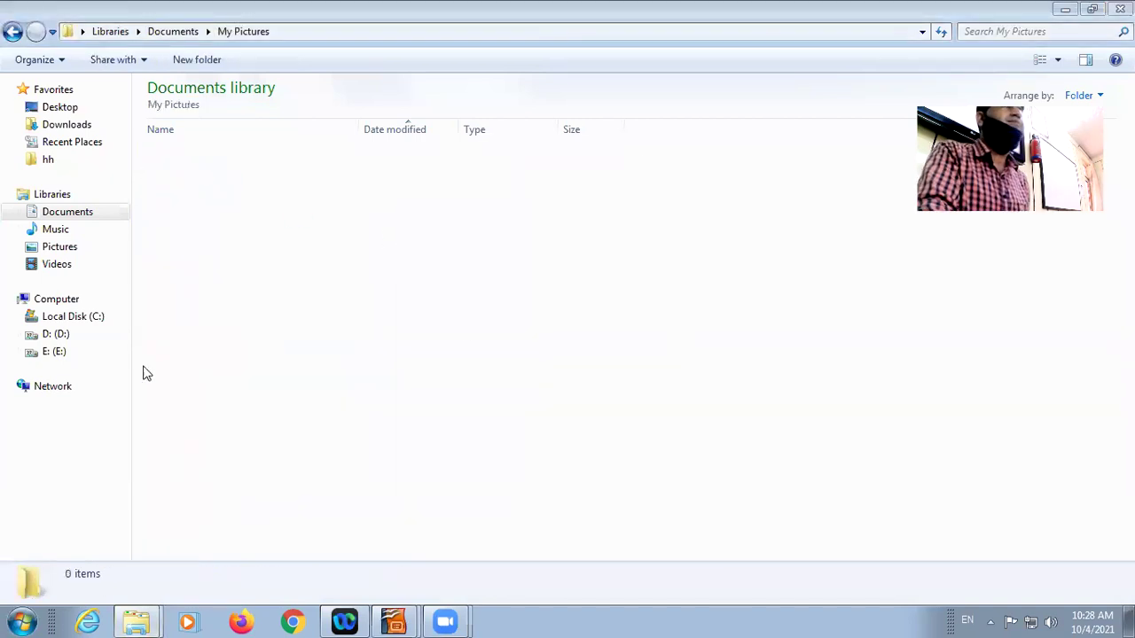
pyautogui.click(54, 214)
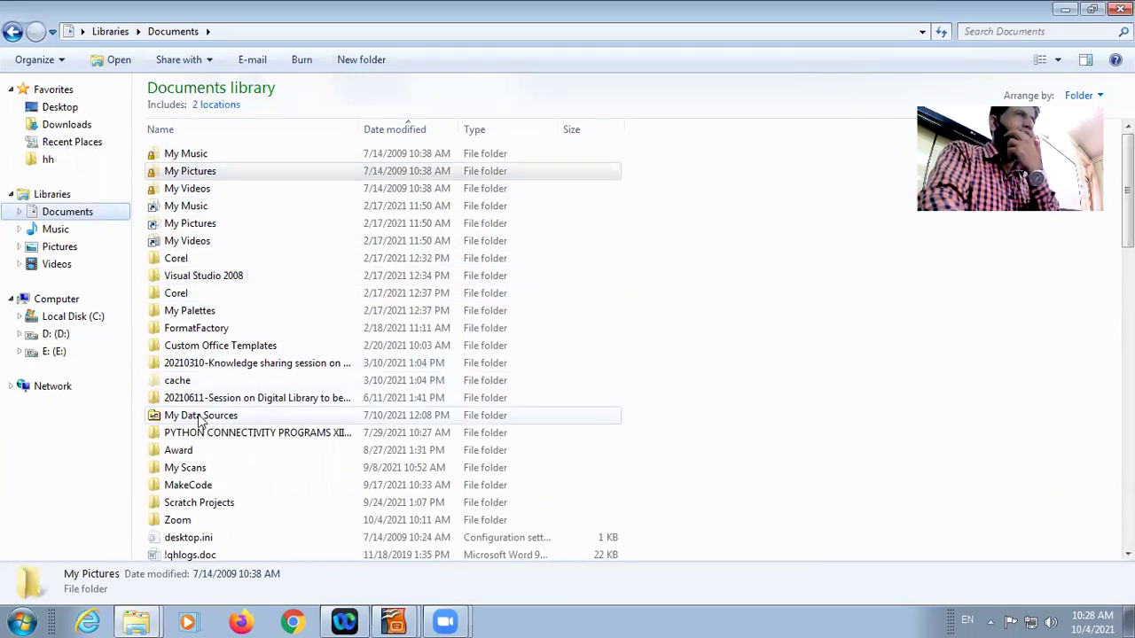
# Search the computer for *.jpg files, view Rashtriya-Poshan-Maah.jpg from the results, and minimize the photo viewer
pyautogui.click(10, 619)
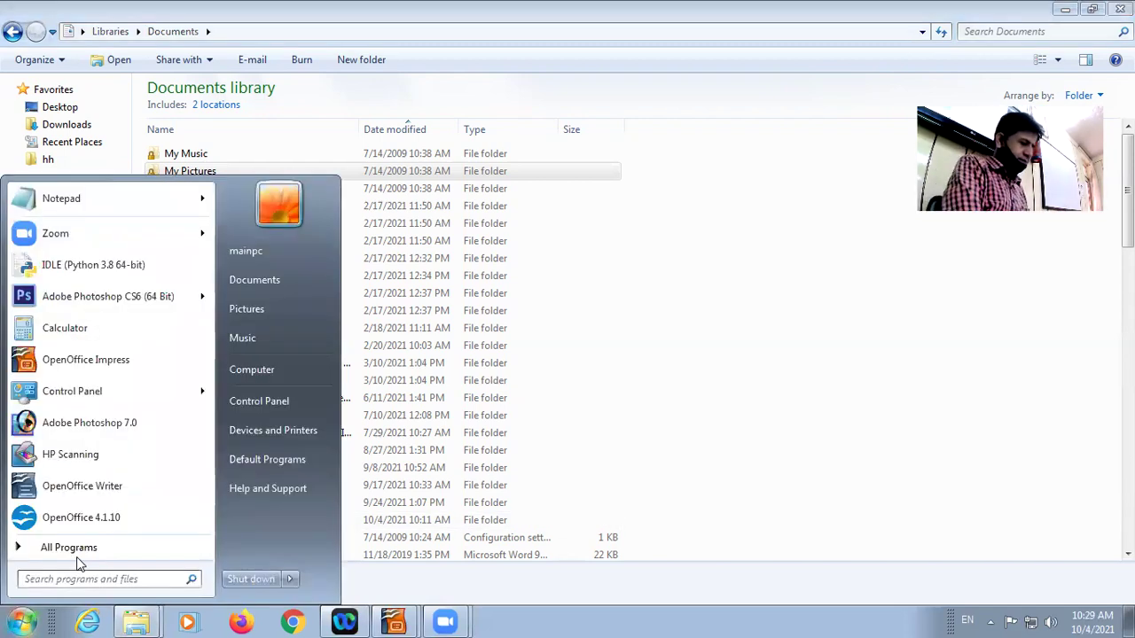
pyautogui.write('*.jpg')
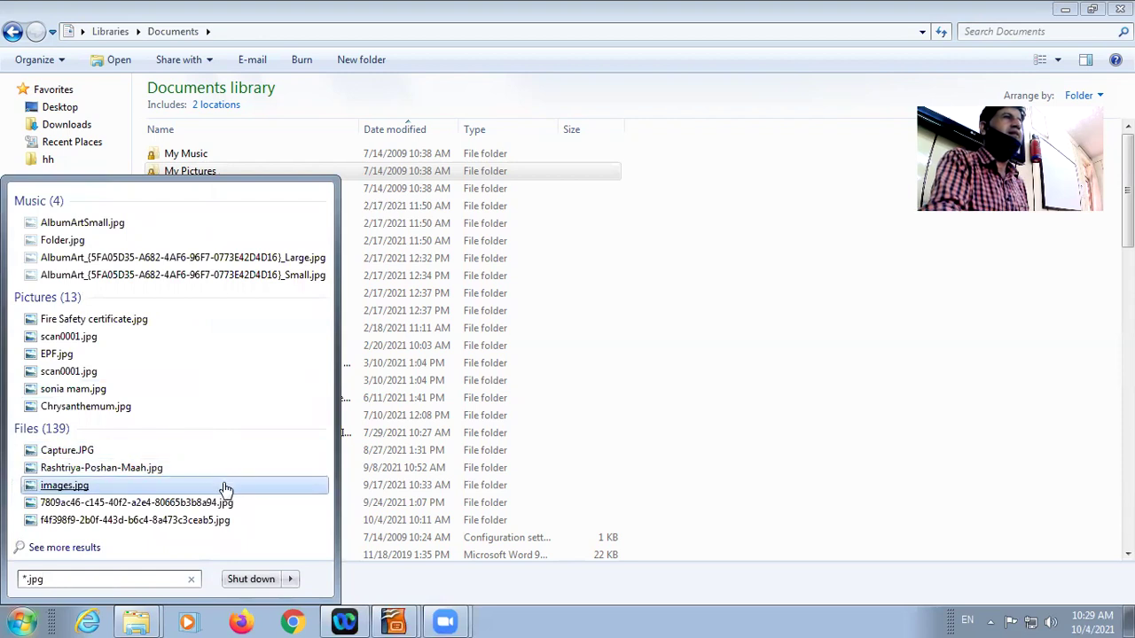
pyautogui.click(148, 479)
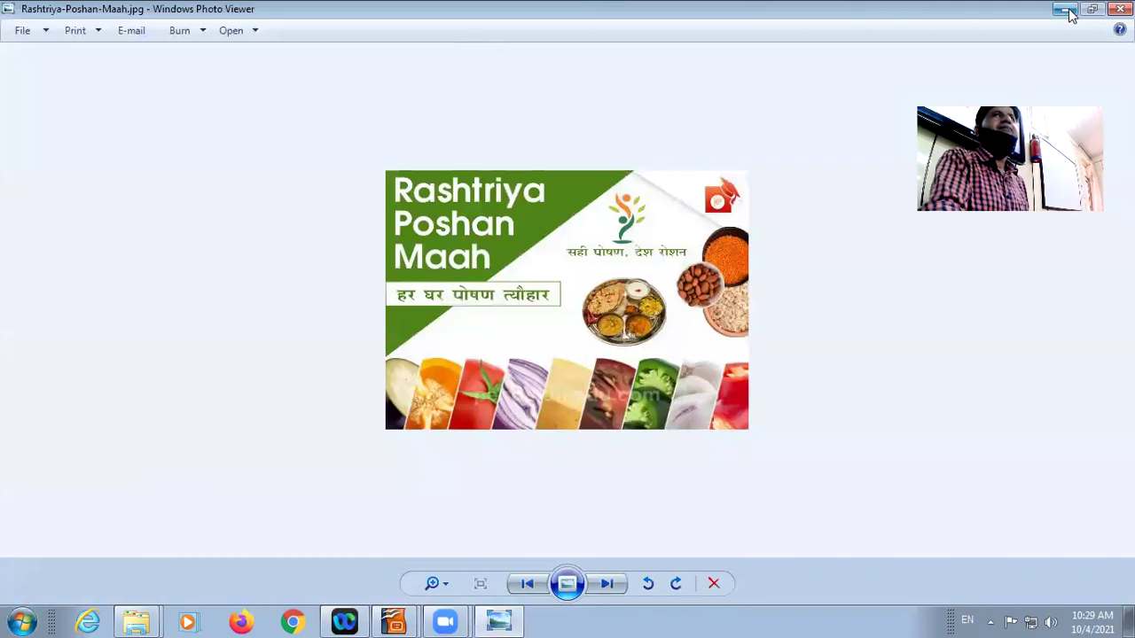
pyautogui.click(1068, 11)
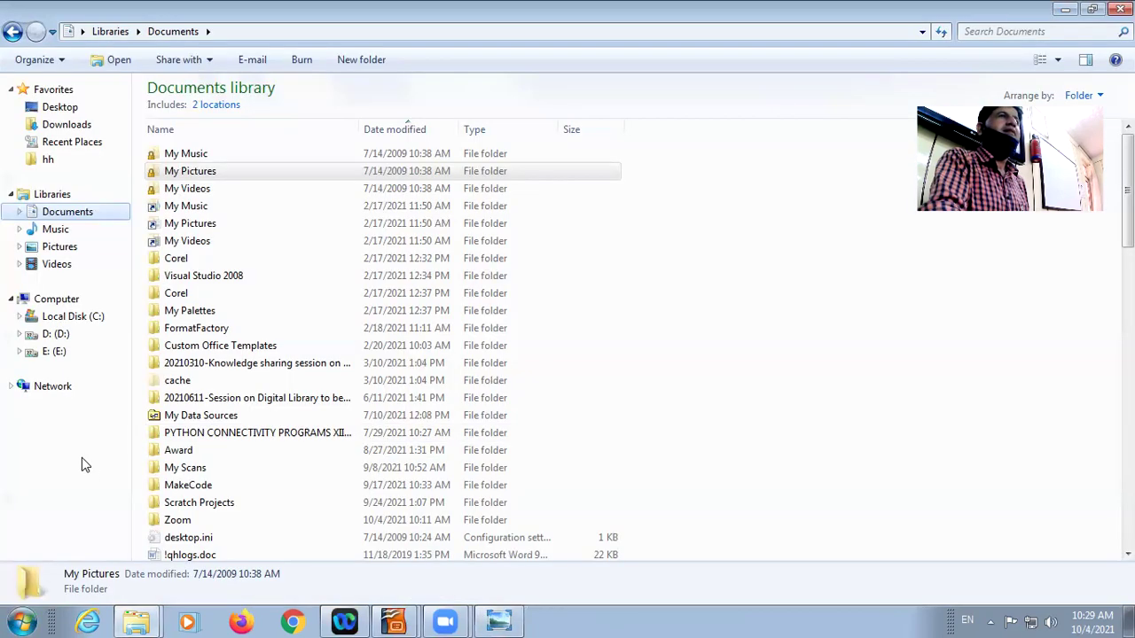
# Search the computer for *.jpg files again, highlight the search pattern, and close the search
pyautogui.click(22, 621)
pyautogui.write('*.jpg')
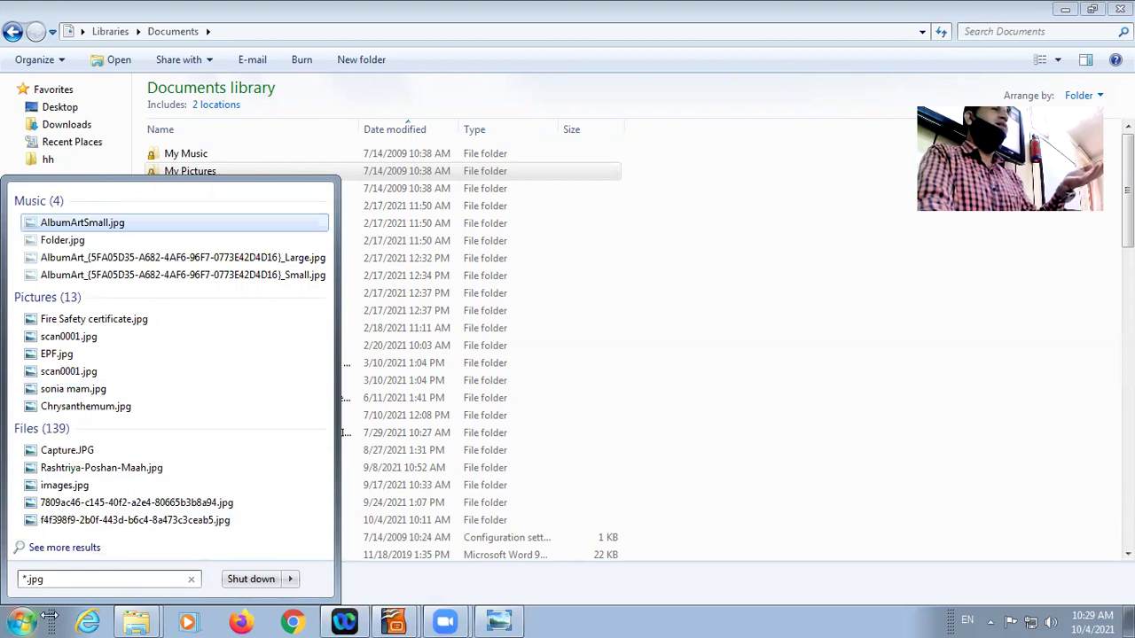
pyautogui.moveTo(64, 581); pyautogui.dragTo(7, 585)
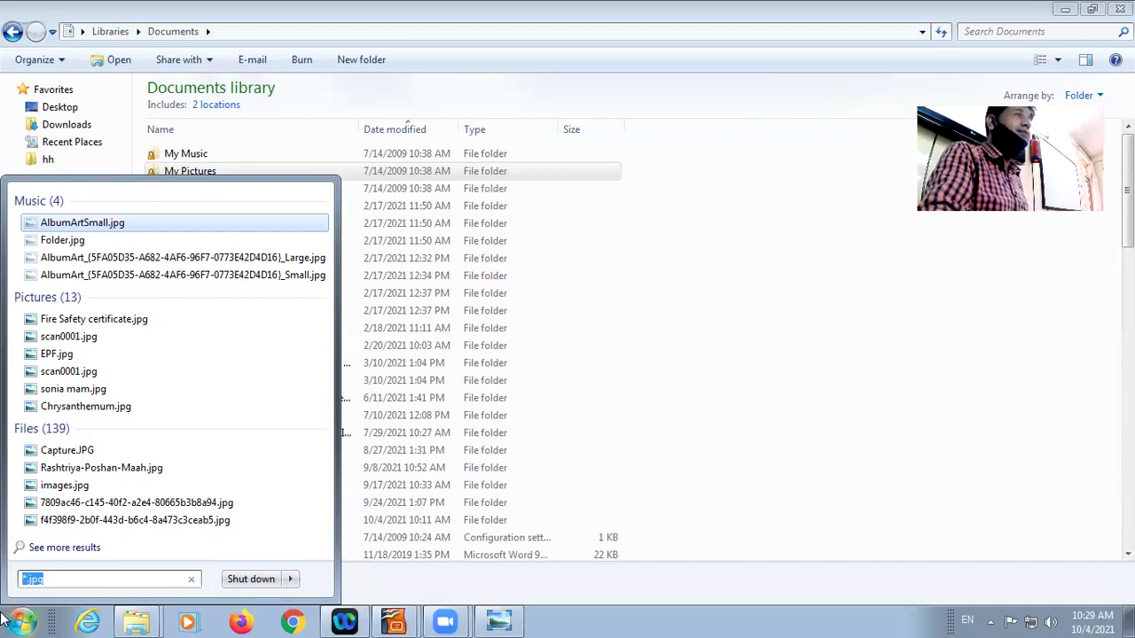
pyautogui.click(9, 621)
# Open a blank Notepad document and write the wildcard pattern *.jpg in it
pyautogui.click(19, 622)
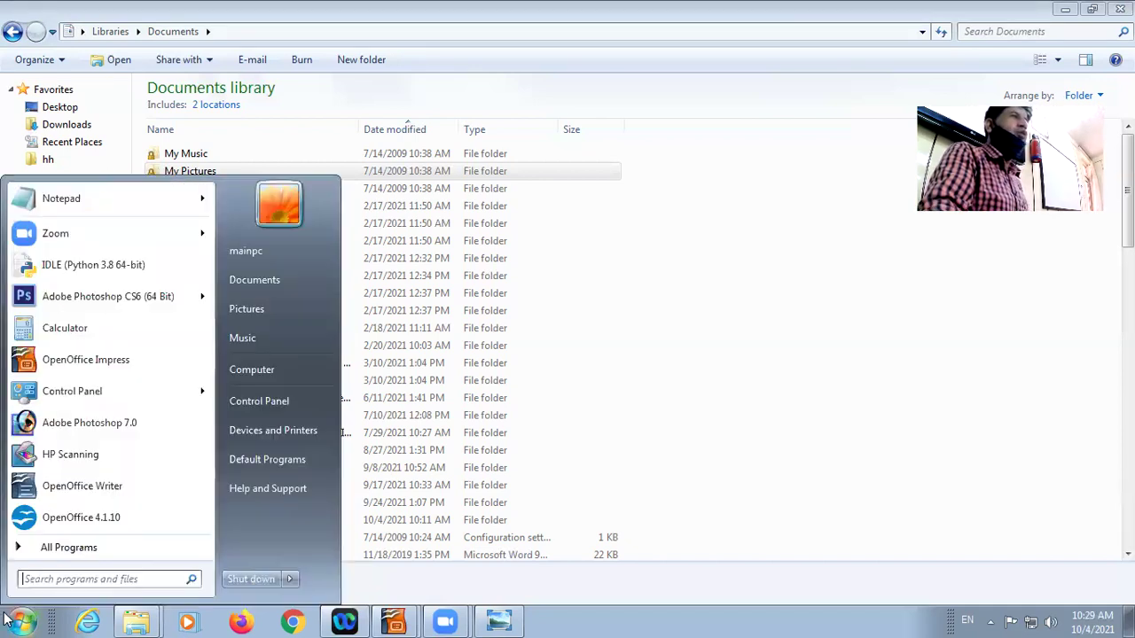
pyautogui.click(62, 199)
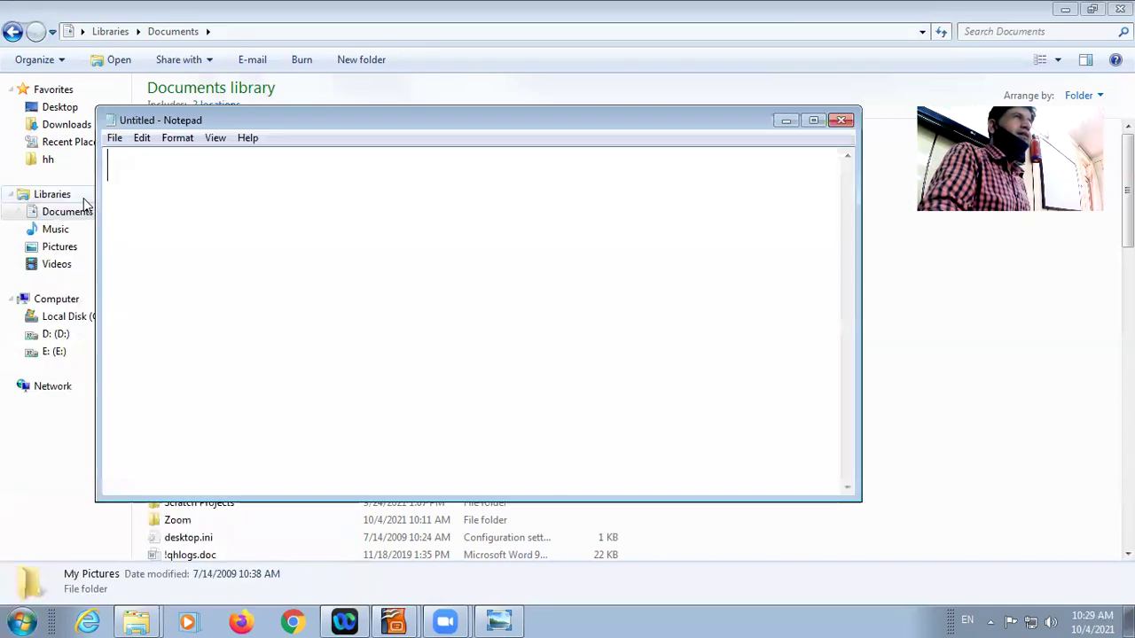
pyautogui.write('*')
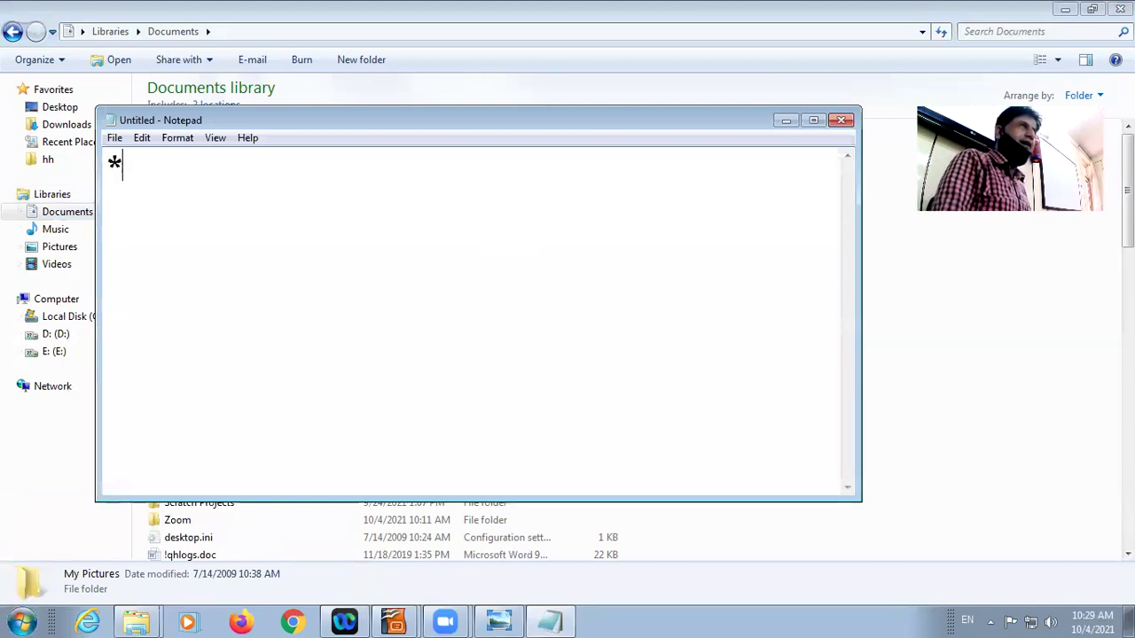
pyautogui.write('.jpg')
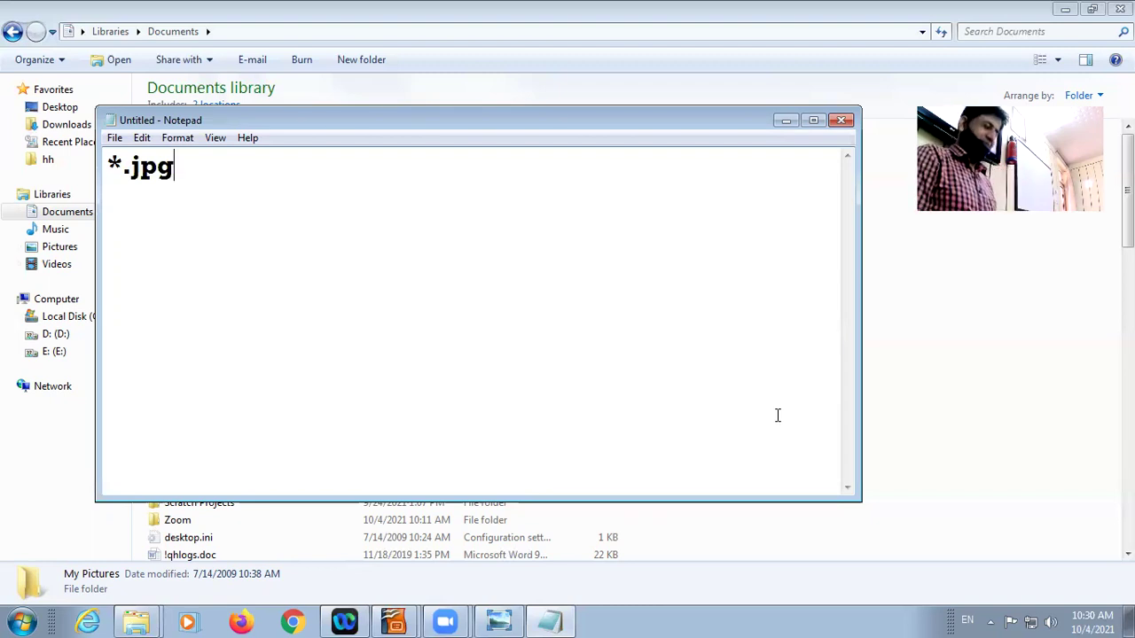
# Replace the file extension in the Notepad wildcard pattern with docx
pyautogui.press('BackSpace')
pyautogui.press('BackSpace')
pyautogui.press('BackSpace')
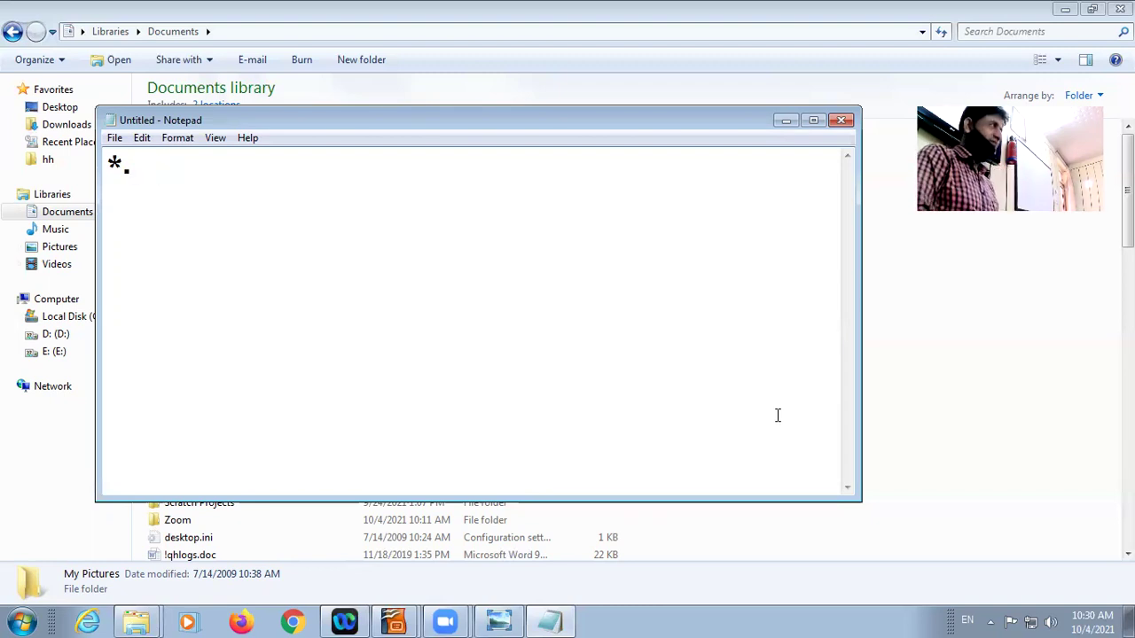
pyautogui.write('docx')
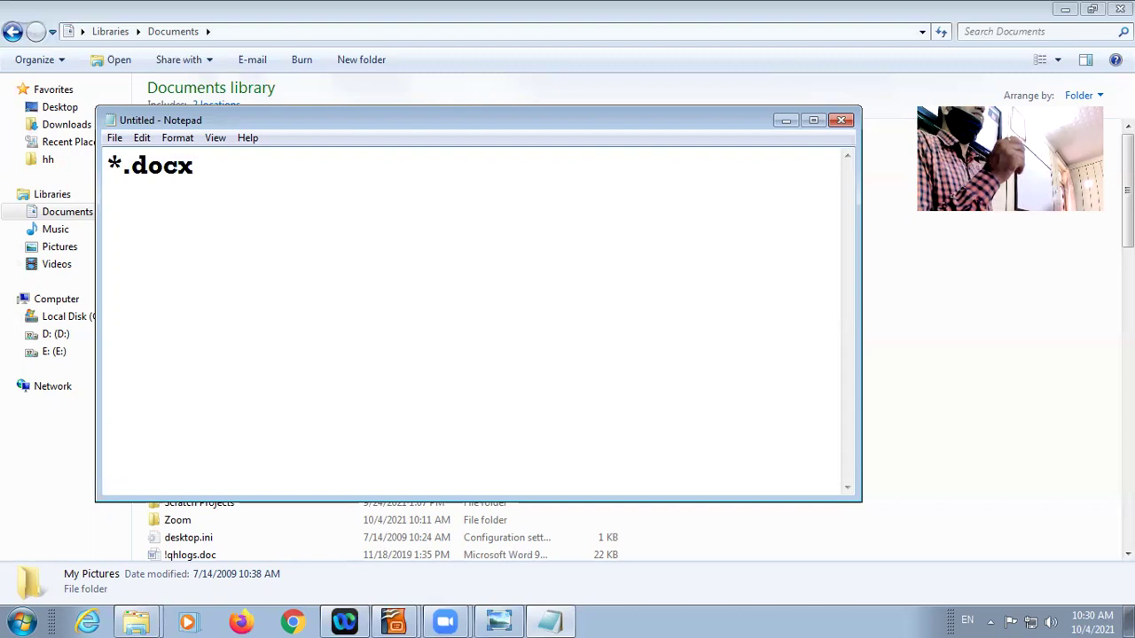
# Add h before and a after the asterisk to make the pattern h*a.docx, and highlight its h*a part
pyautogui.click(113, 165)
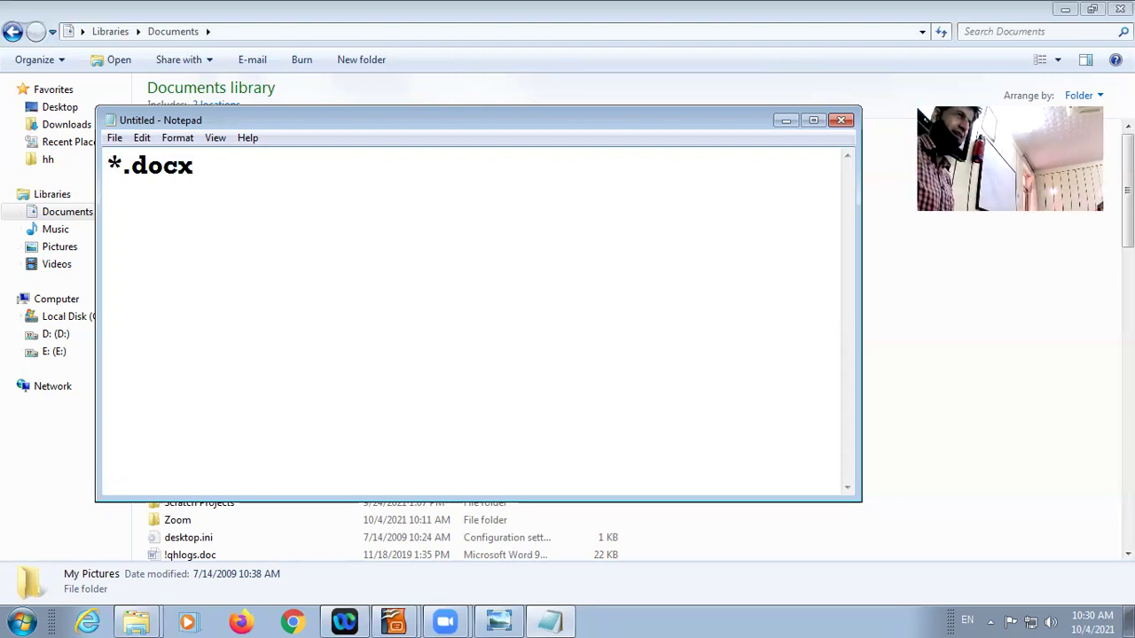
pyautogui.write('h')
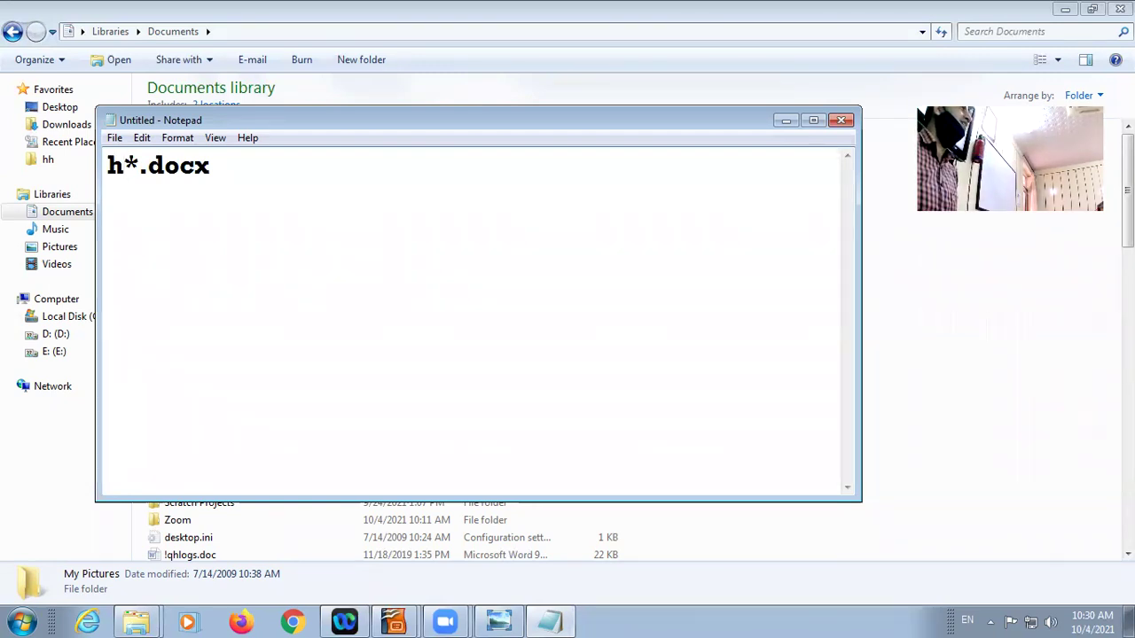
pyautogui.press('Right')
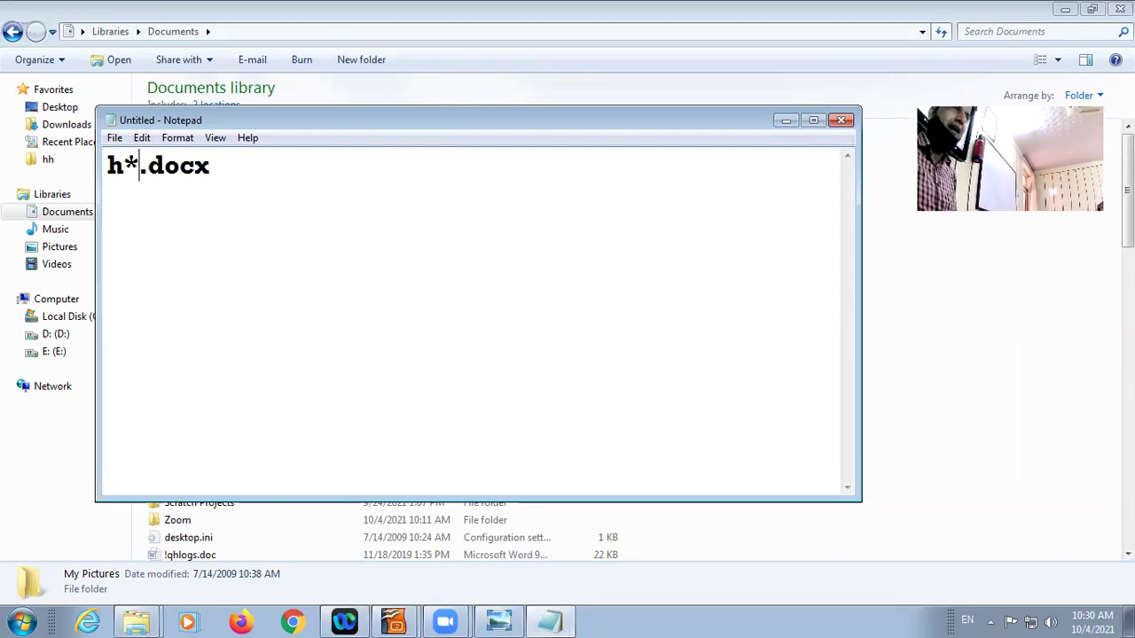
pyautogui.write('a')
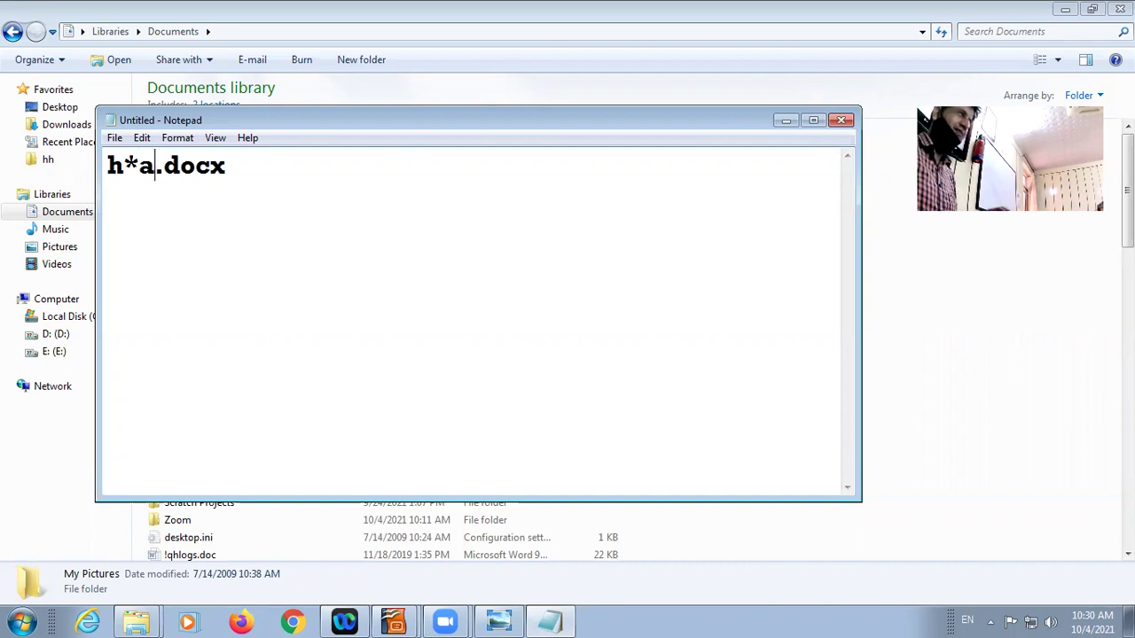
pyautogui.click(109, 160)
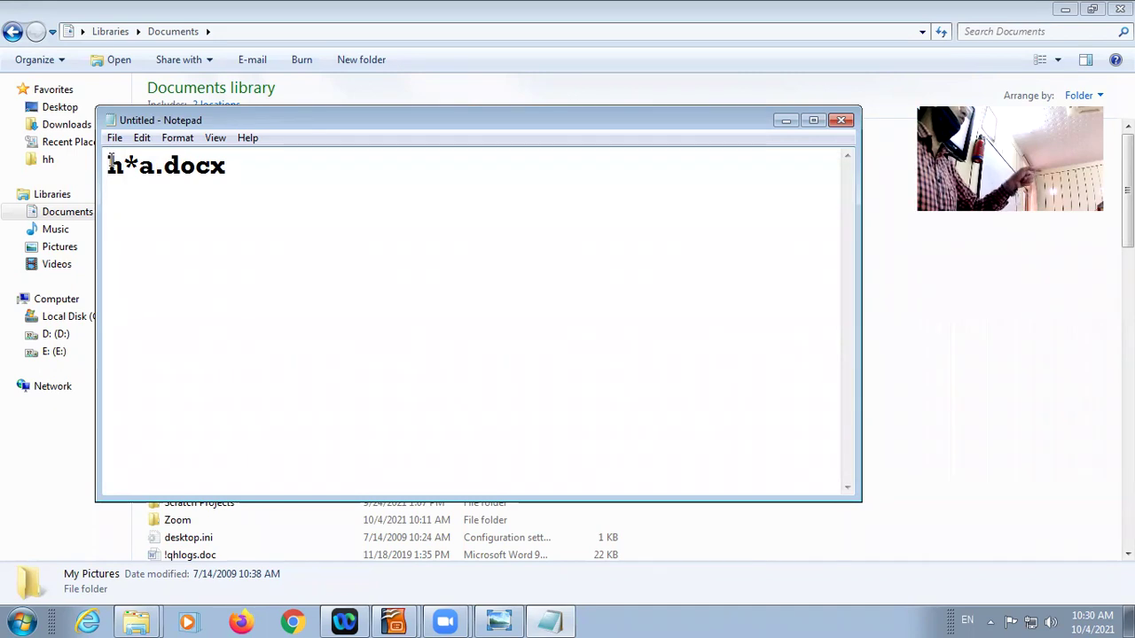
pyautogui.moveTo(109, 162); pyautogui.dragTo(157, 165)
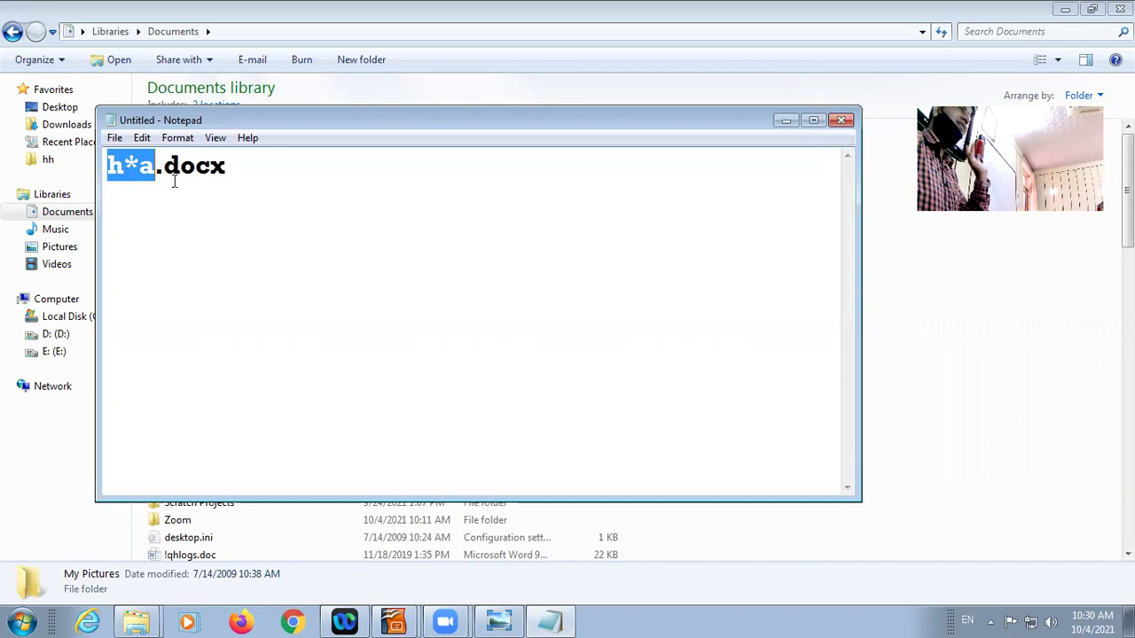
# Repeat the Windows file search for *.jpg to list the JPEG images on the computer
pyautogui.click(20, 620)
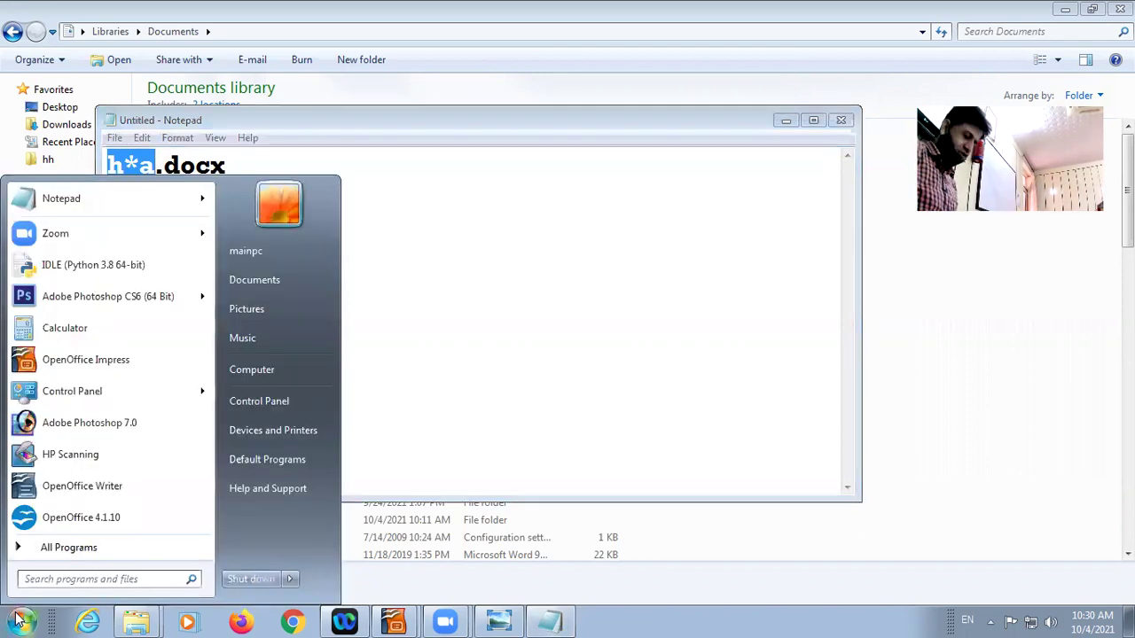
pyautogui.write('*.jpg')
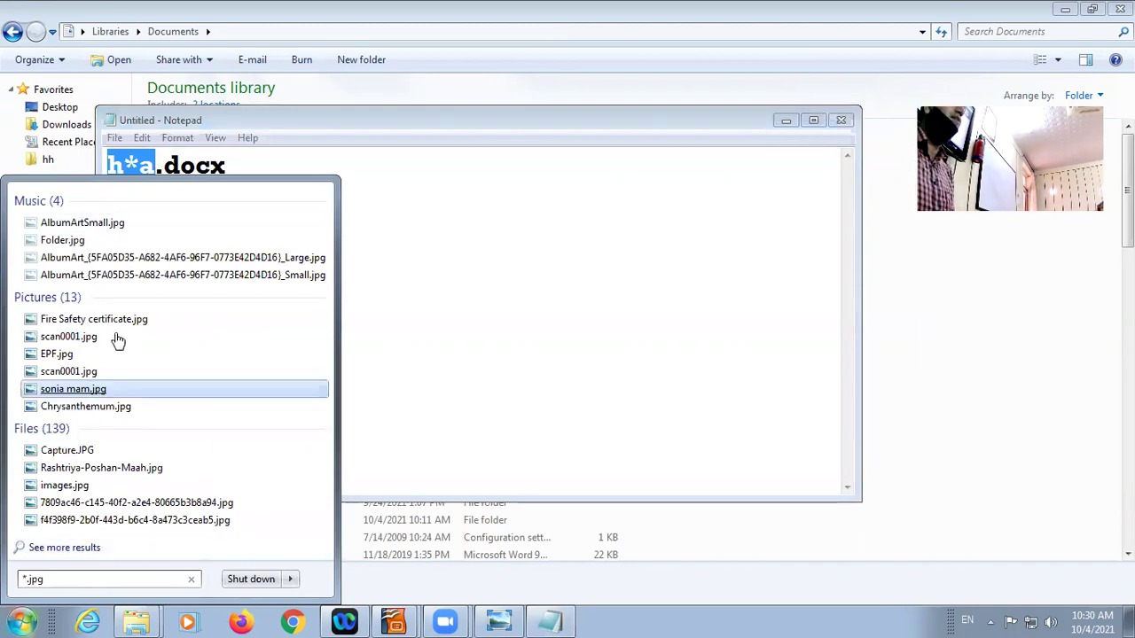
# Open the full list of *.jpg search results and look through all the images found
pyautogui.click(75, 557)
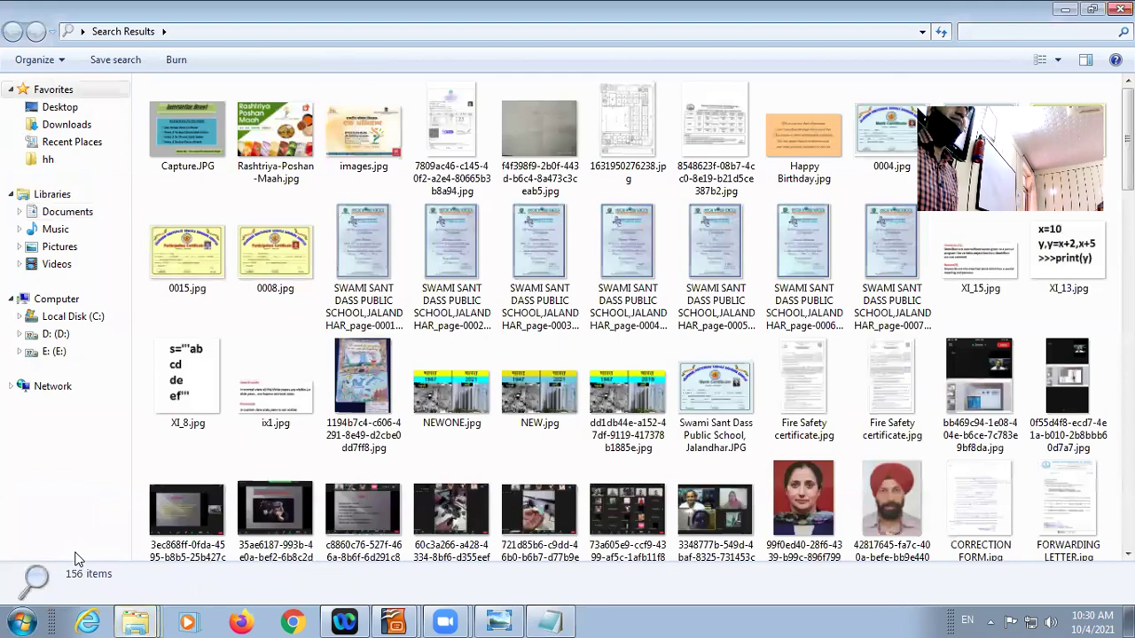
pyautogui.scroll(-3, 594, 383)
pyautogui.scroll(3, 594, 383)
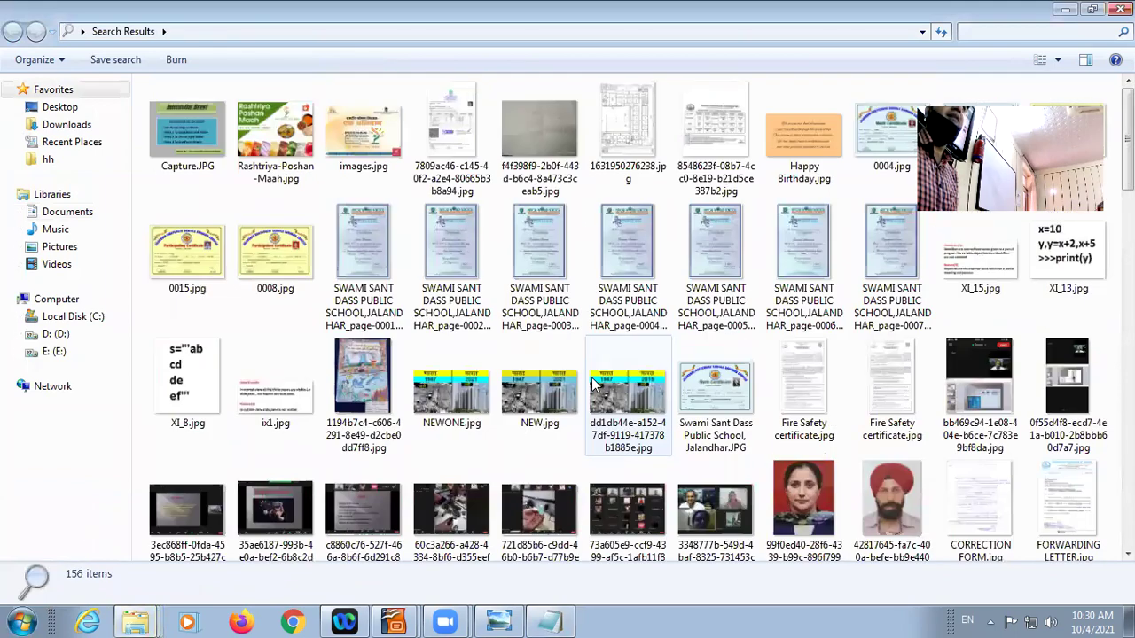
pyautogui.scroll(-15, 594, 383)
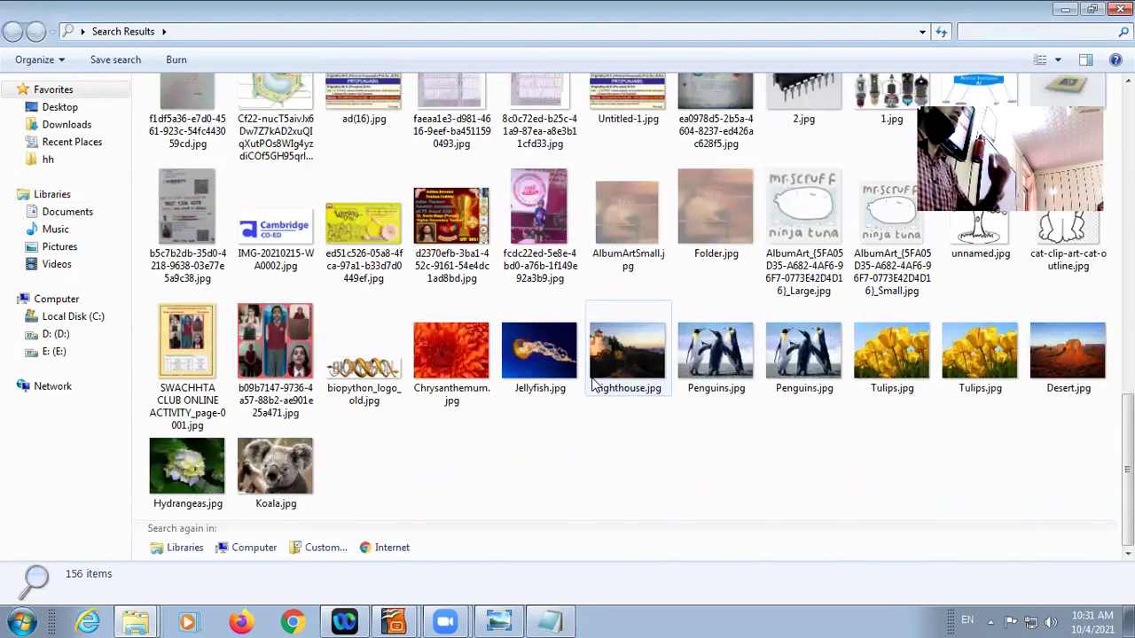
# Restore the search results window to a smaller size, move it aside, and minimize the Documents library and Notepad windows
pyautogui.doubleClick(565, 8)
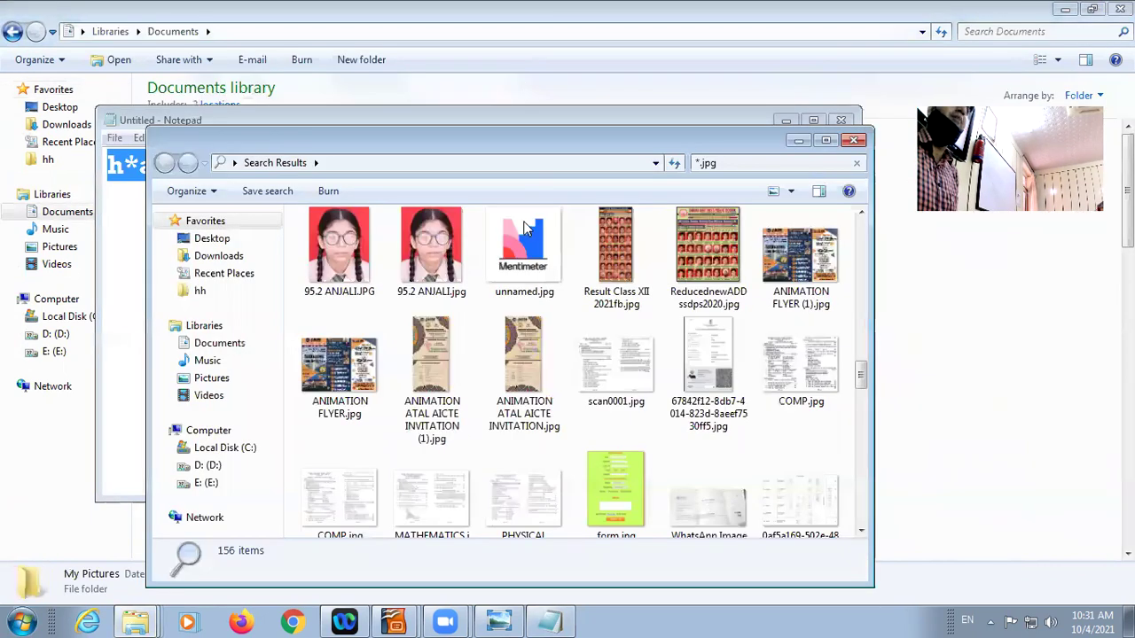
pyautogui.click(1064, 9)
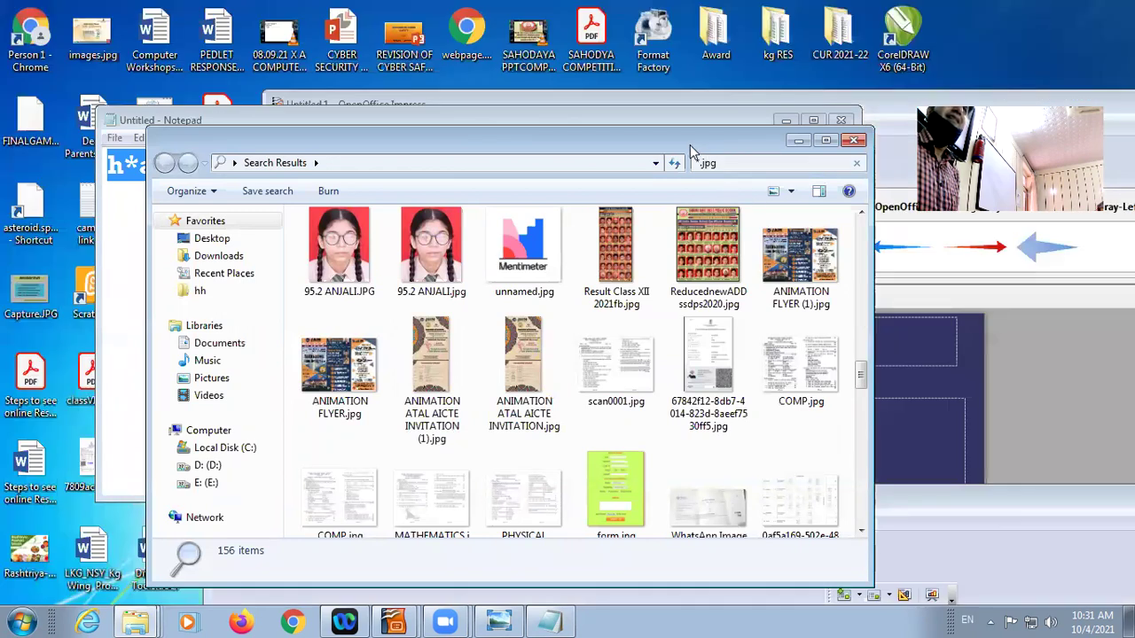
pyautogui.moveTo(689, 145); pyautogui.dragTo(272, 106)
pyautogui.click(786, 120)
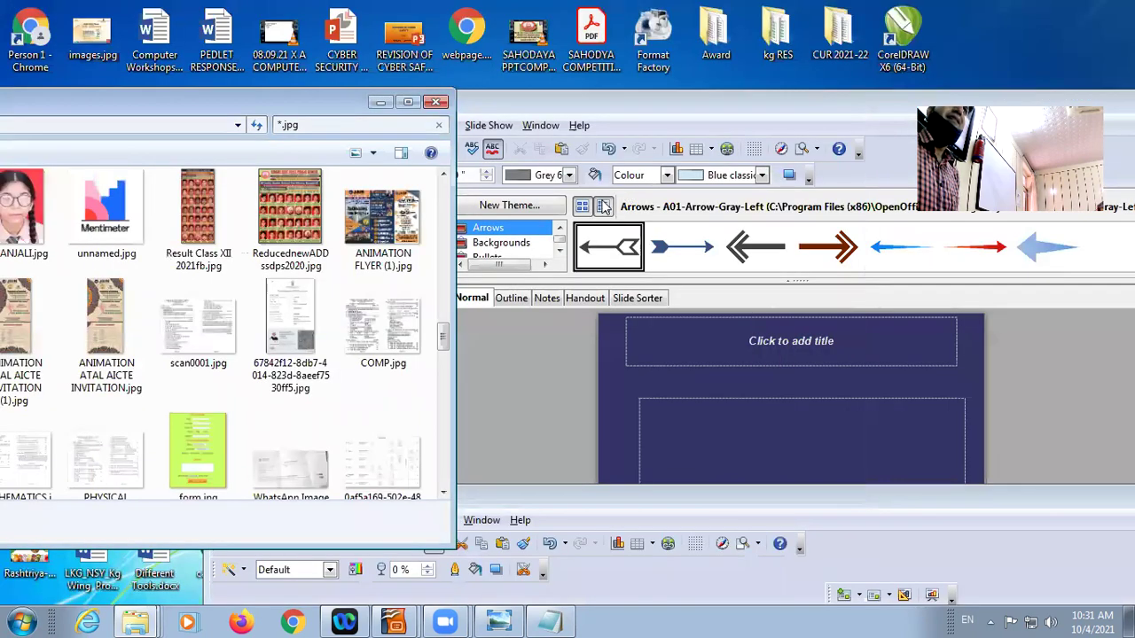
# Place the Impress window beside the search results, insert unnamed.jpg from the results onto the slide, and maximize Impress
pyautogui.doubleClick(576, 105)
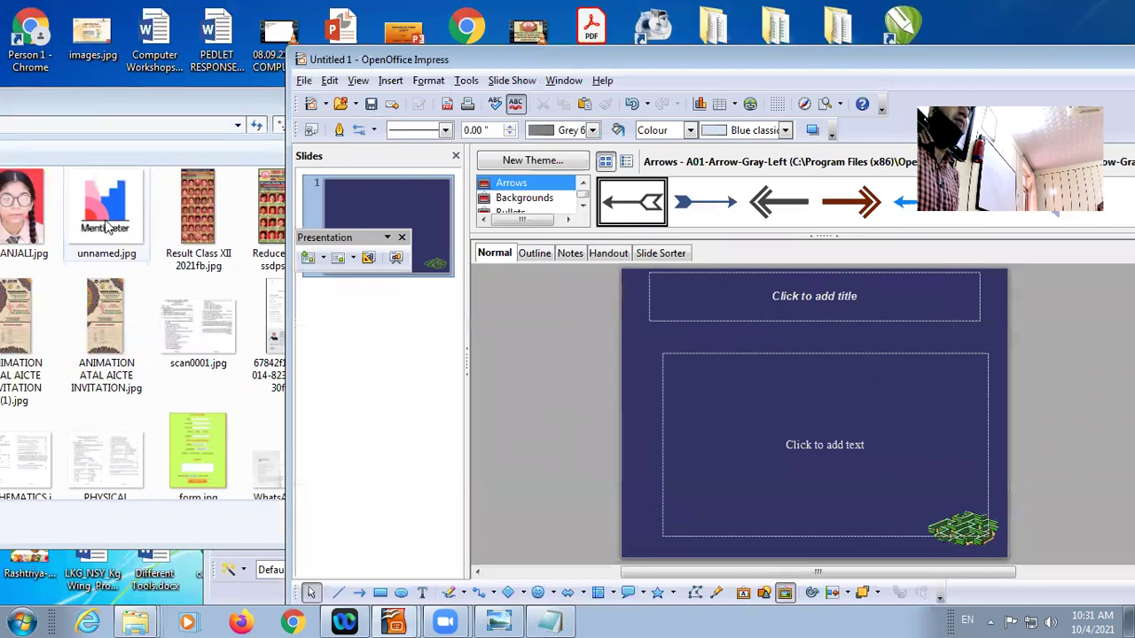
pyautogui.moveTo(105, 226); pyautogui.dragTo(809, 419)
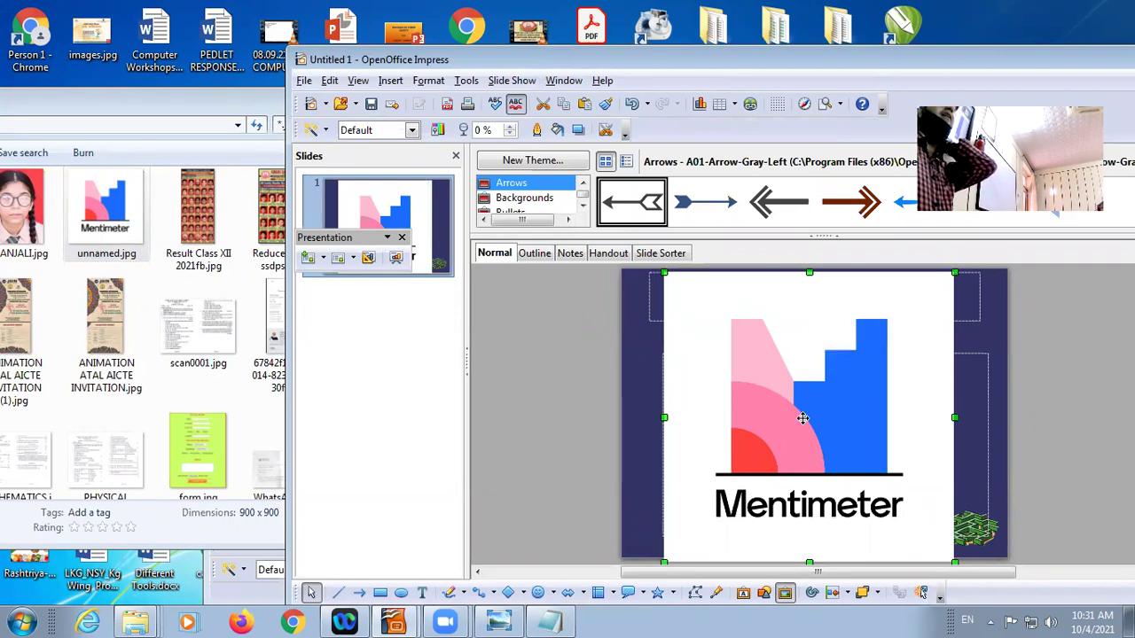
pyautogui.doubleClick(479, 63)
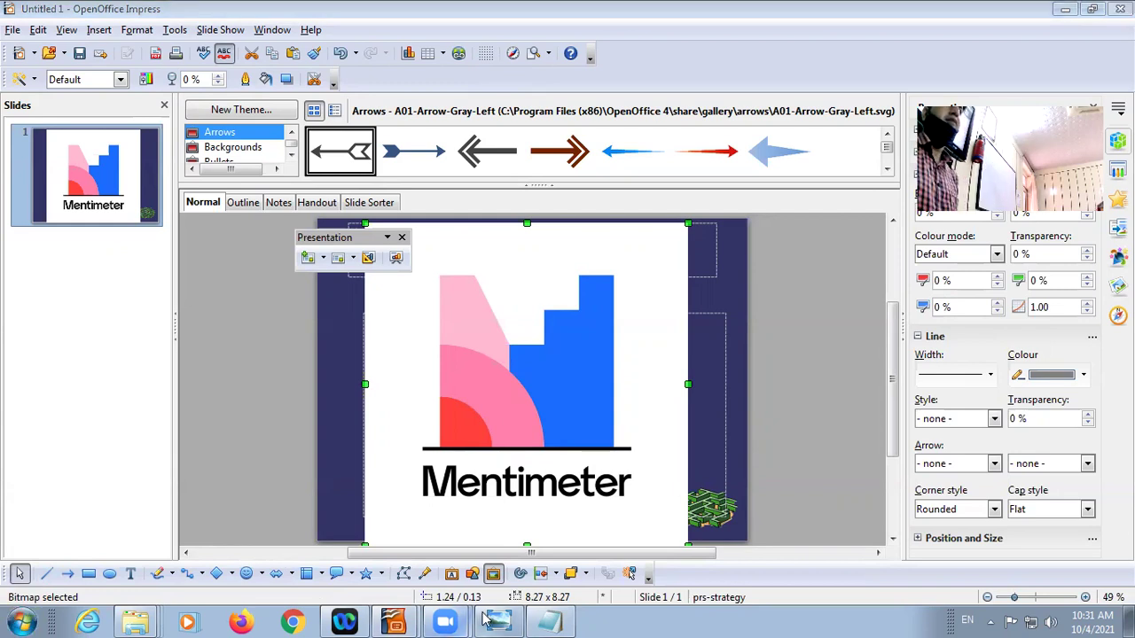
# Replace the Notepad text with the image extensions .jpg, .bmp, .png and .tiff on separate lines, and highlight .png
pyautogui.click(550, 623)
pyautogui.moveTo(269, 172); pyautogui.dragTo(2, 111)
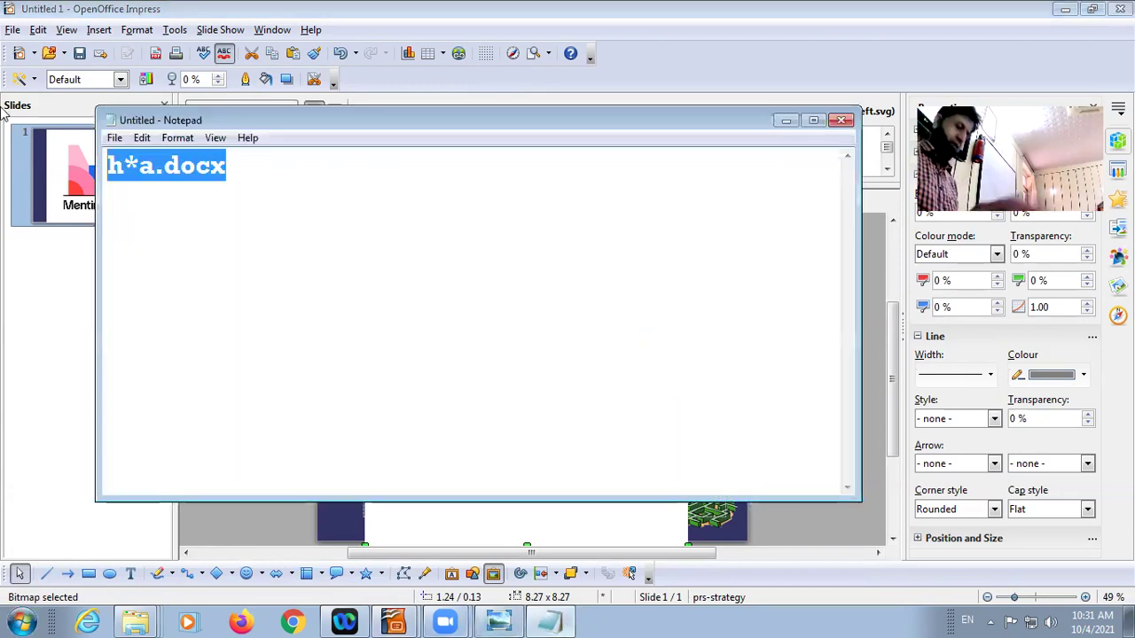
pyautogui.write('.jpg')
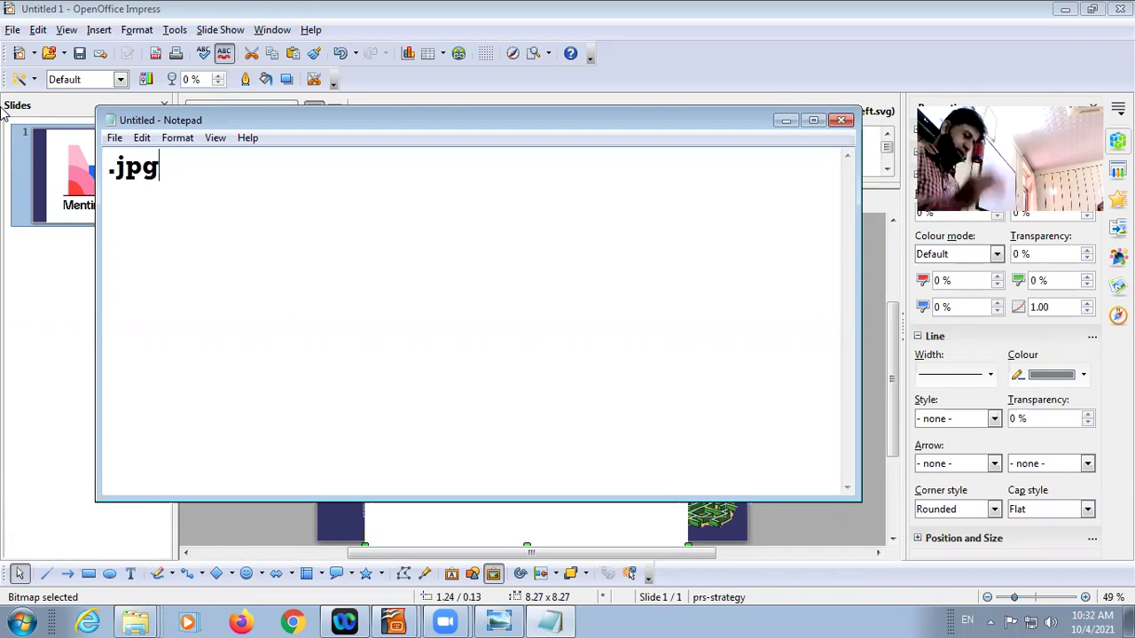
pyautogui.press('Return')
pyautogui.write('.bmp')
pyautogui.press('Return')
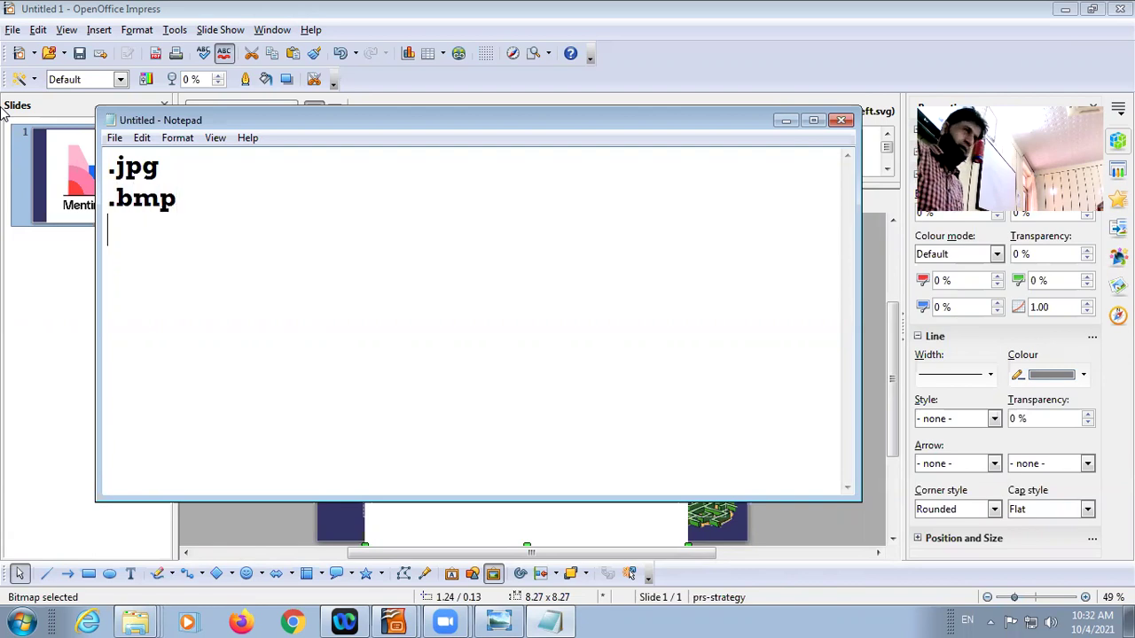
pyautogui.write('.png ')
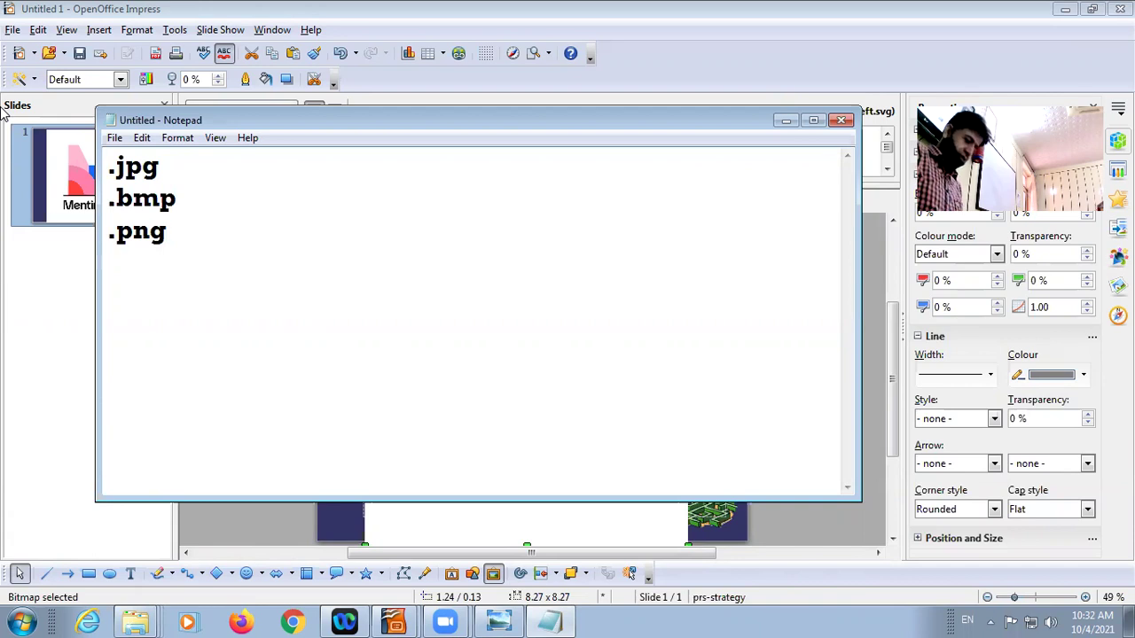
pyautogui.write('.tiff')
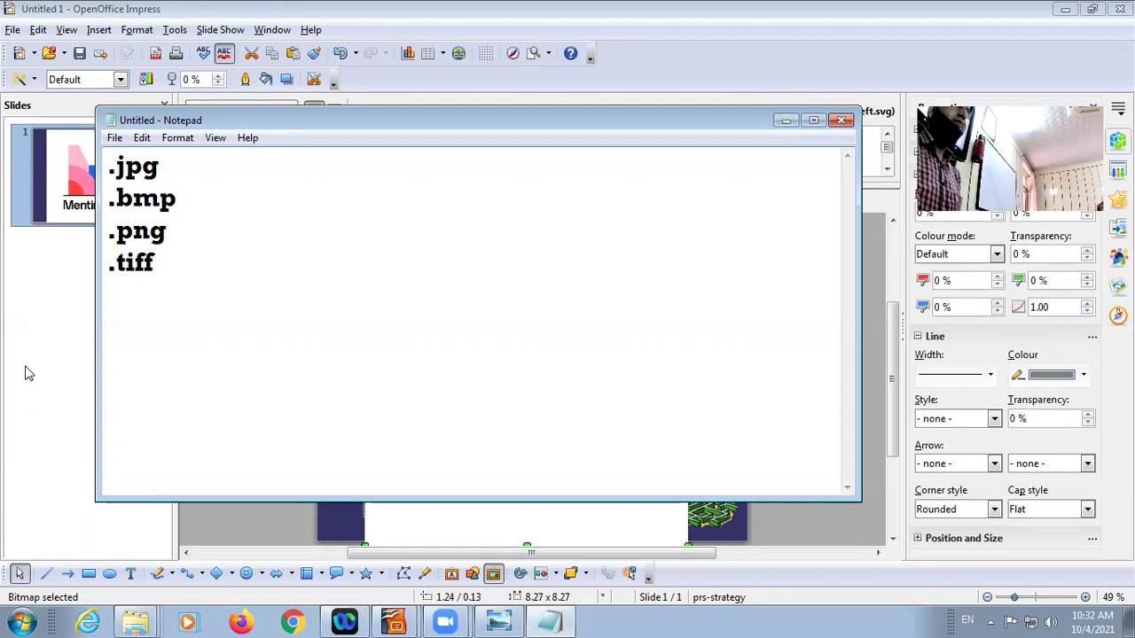
pyautogui.moveTo(178, 262); pyautogui.dragTo(98, 155)
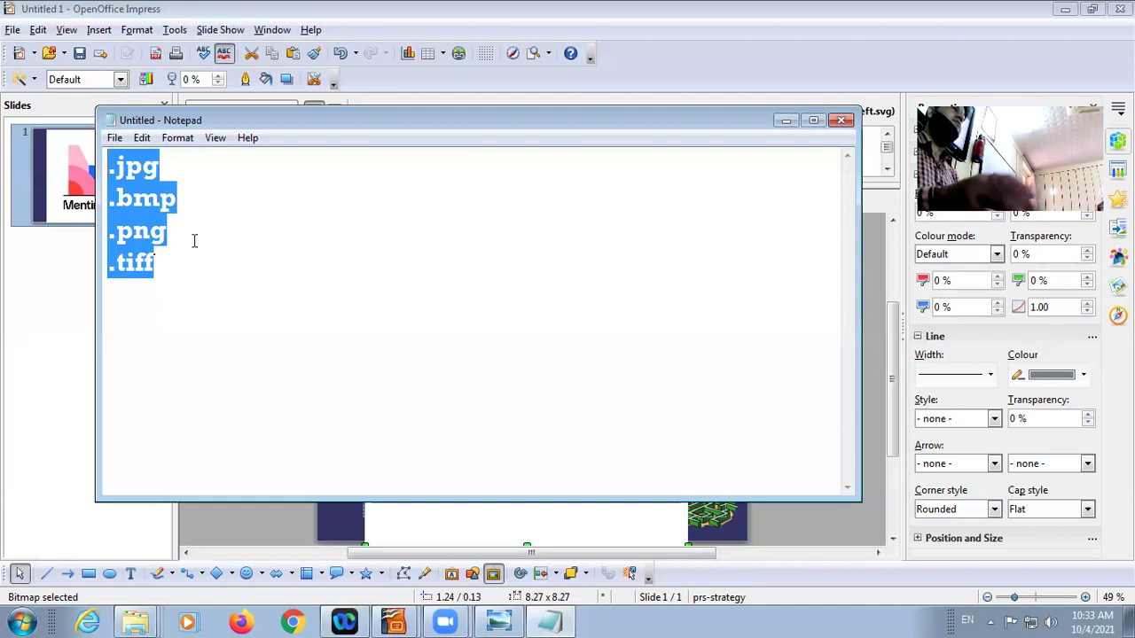
pyautogui.moveTo(194, 241); pyautogui.dragTo(109, 225)
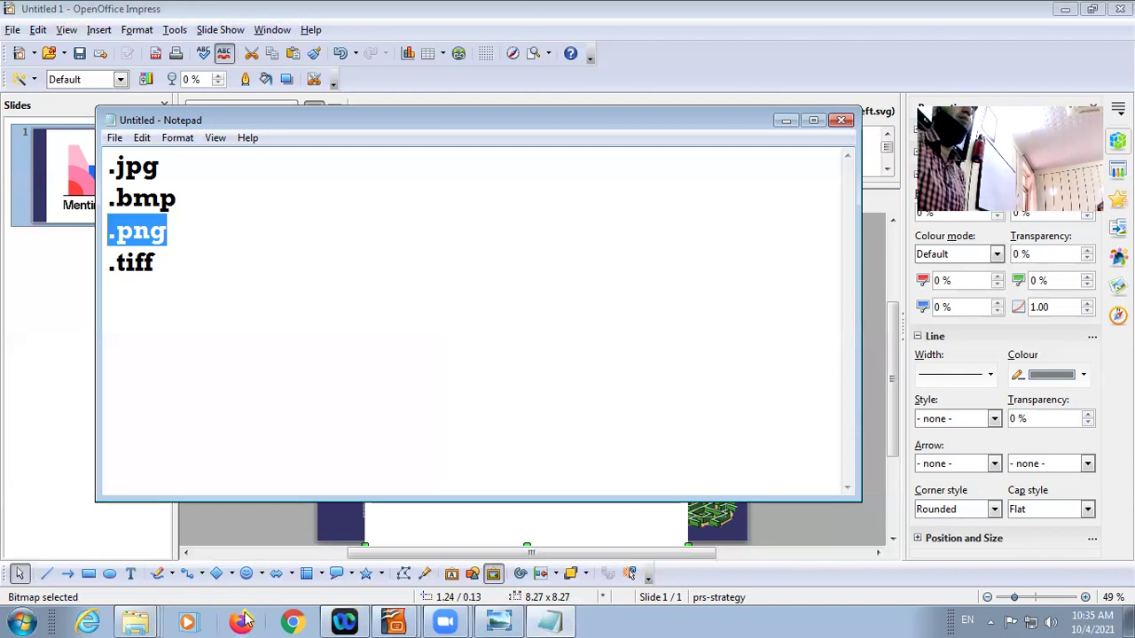
# Switch to Chrome and search Google for computer mouse
pyautogui.click(291, 622)
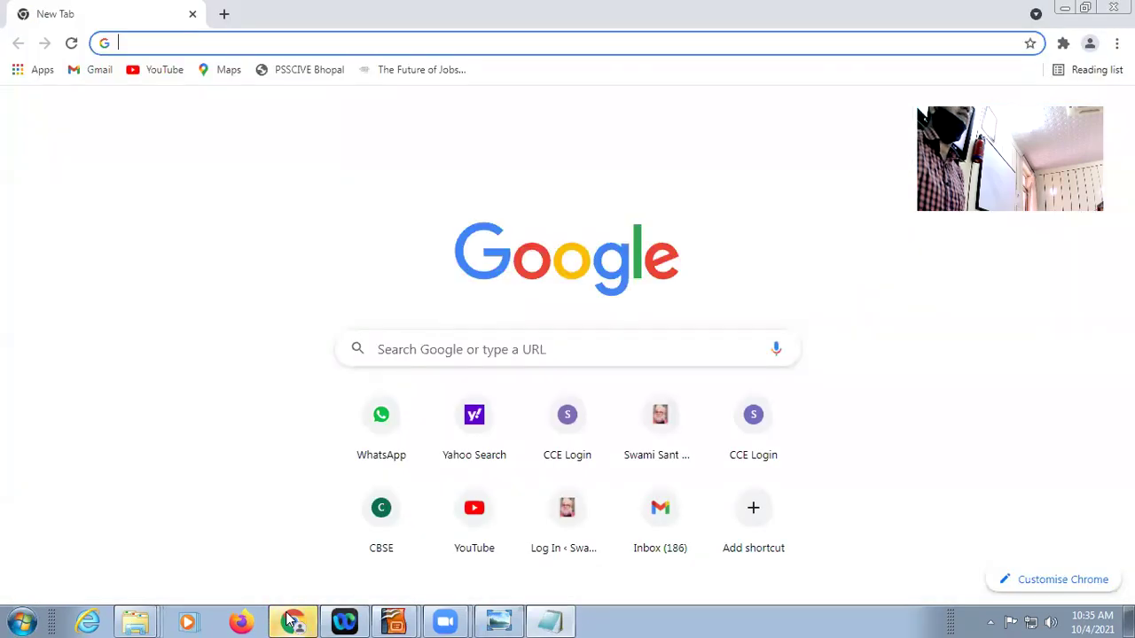
pyautogui.click(416, 346)
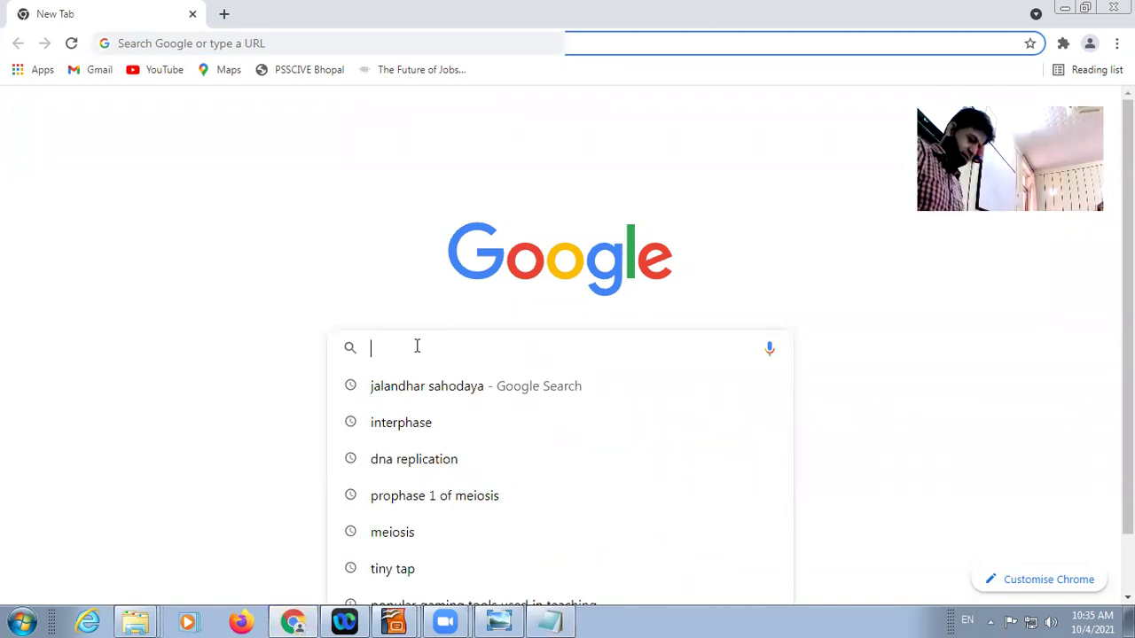
pyautogui.write('m')
pyautogui.press('BackSpace')
pyautogui.press('BackSpace')
pyautogui.write('comput')
pyautogui.write('er ')
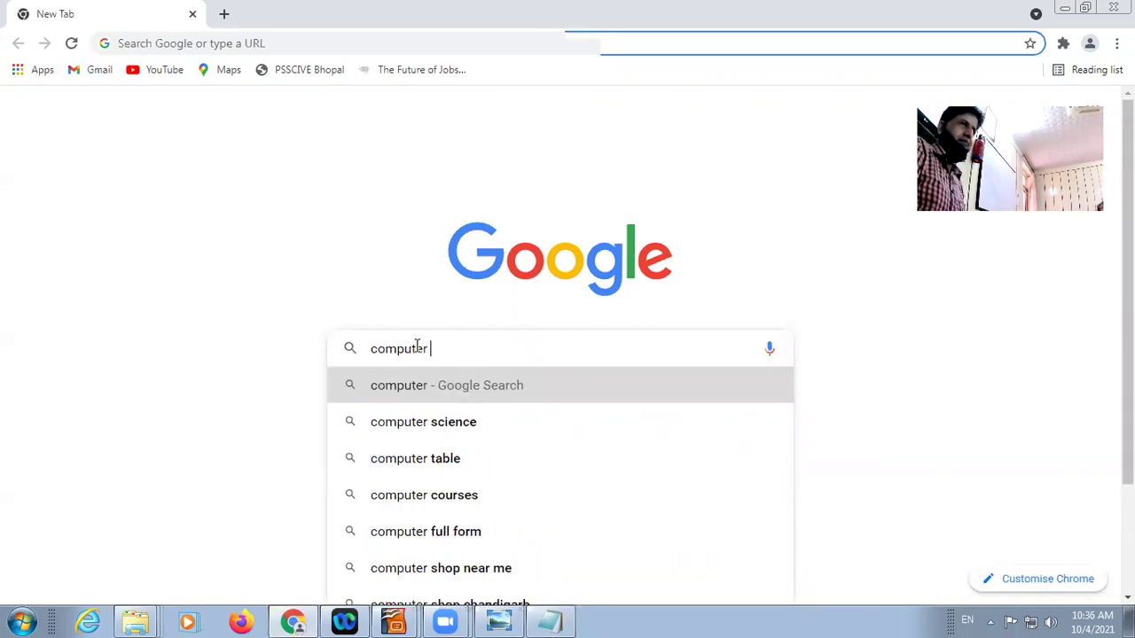
pyautogui.write('mouse')
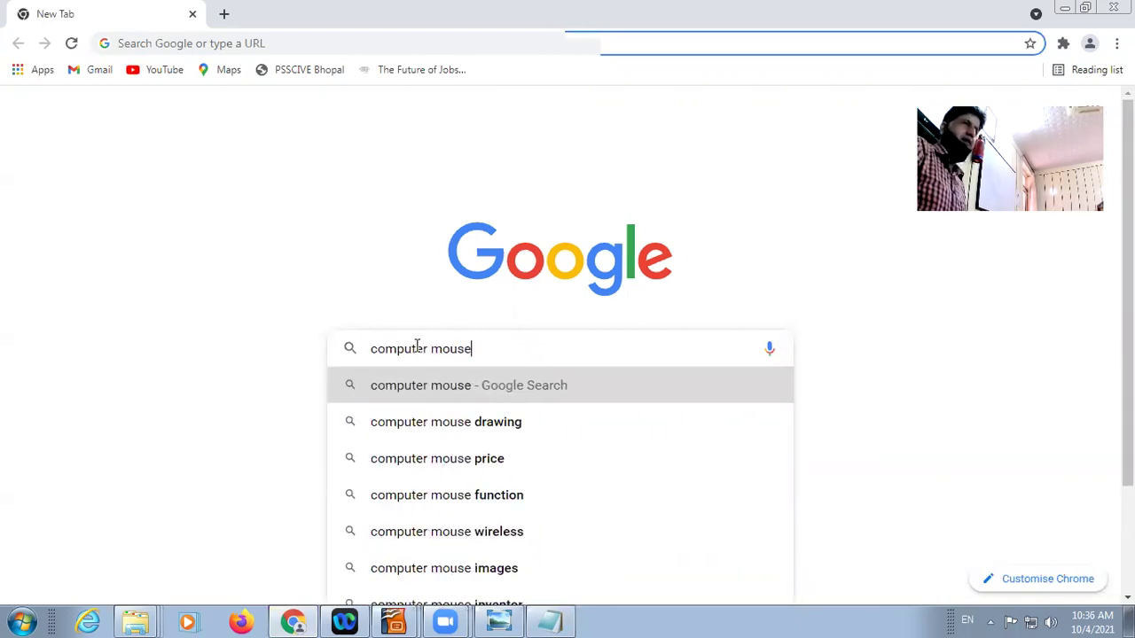
pyautogui.press('Return')
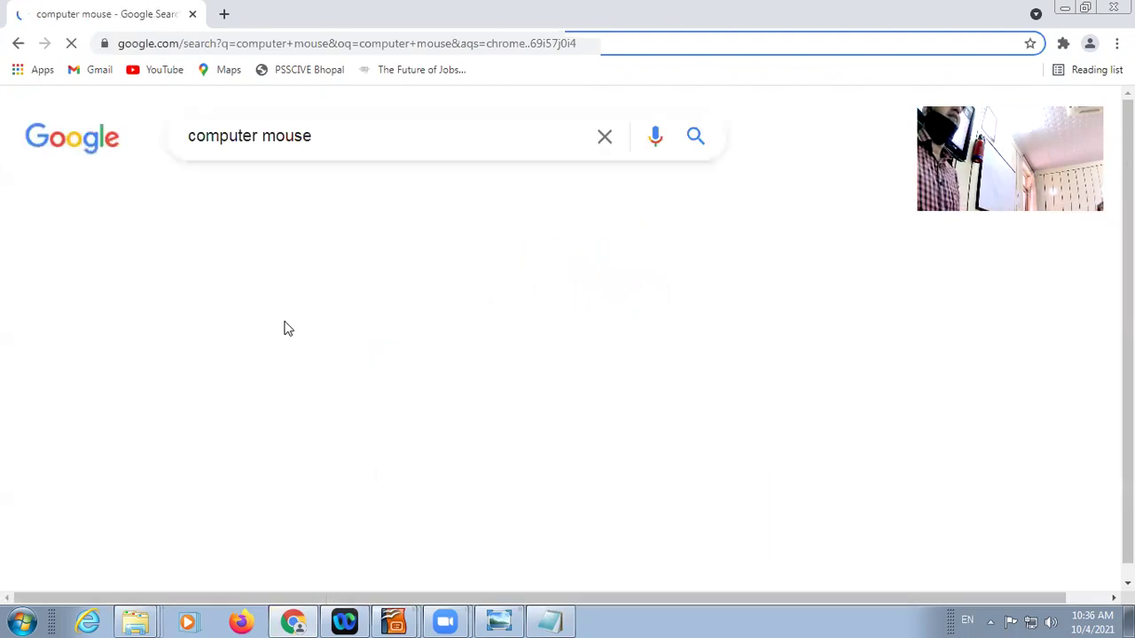
# Show only the image results for the computer mouse search
pyautogui.scroll(-1, 279, 410)
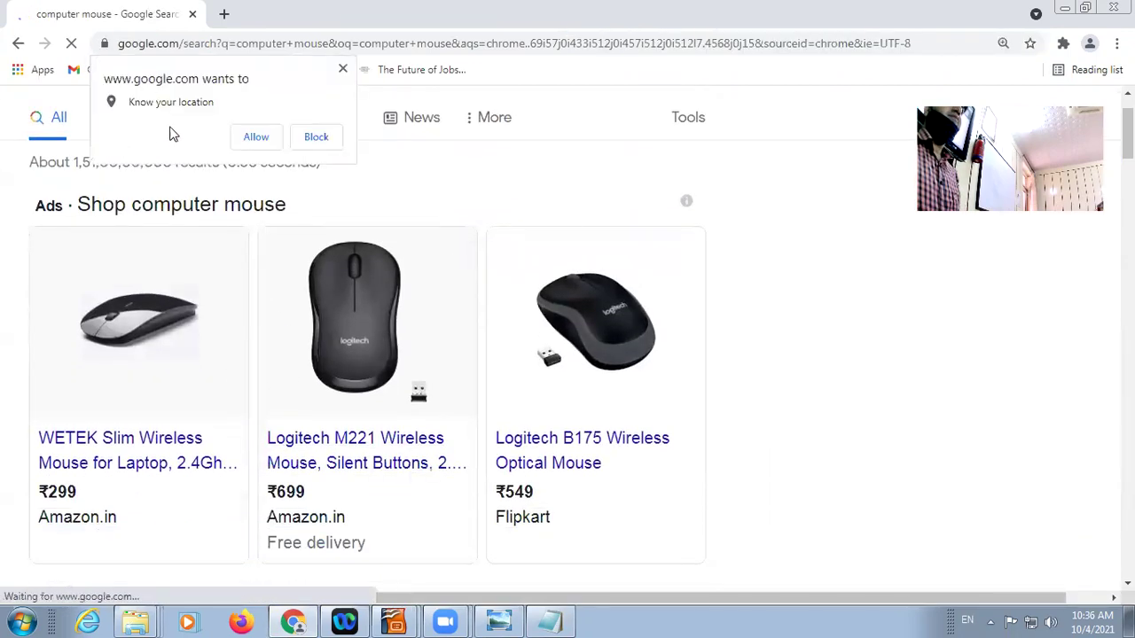
pyautogui.scroll(1, 142, 319)
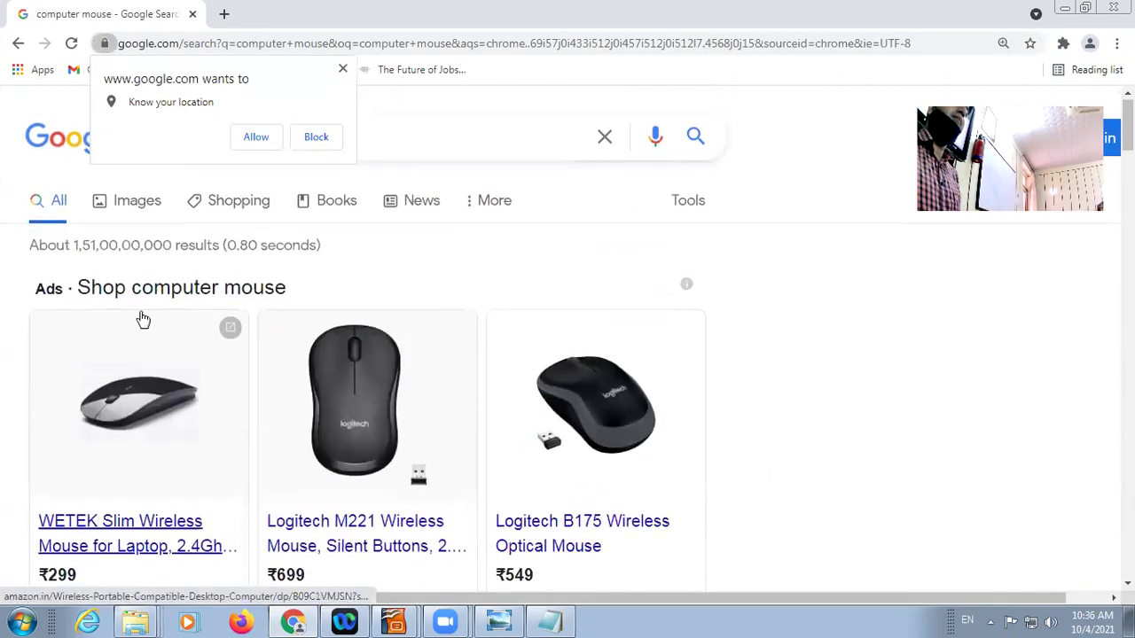
pyautogui.click(145, 209)
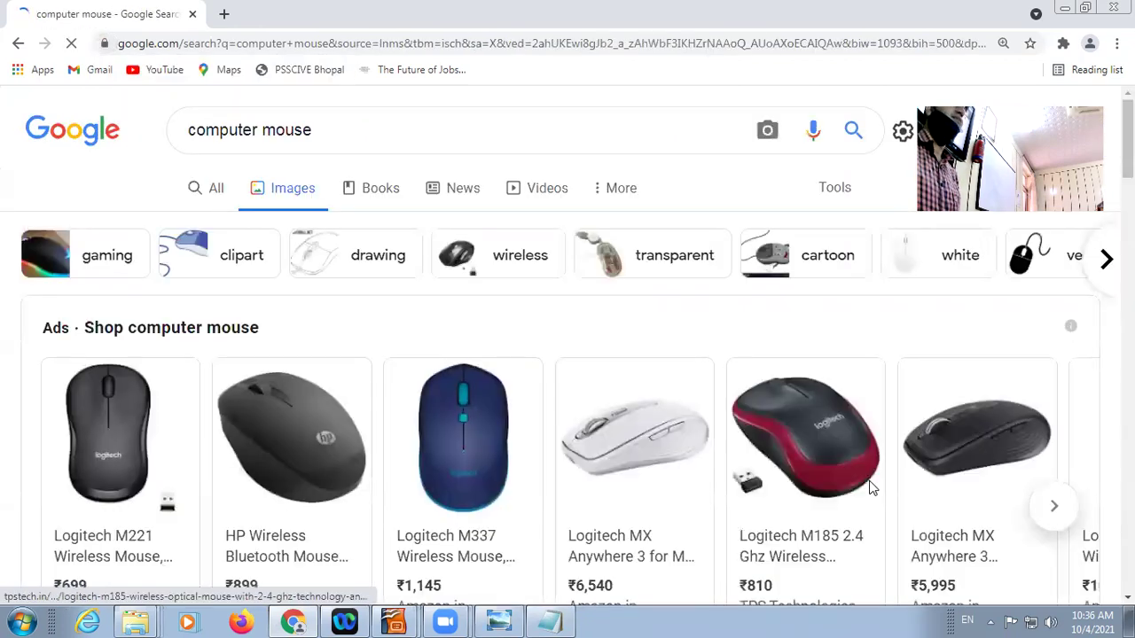
pyautogui.scroll(-1, 750, 552)
pyautogui.moveTo(325, 401)
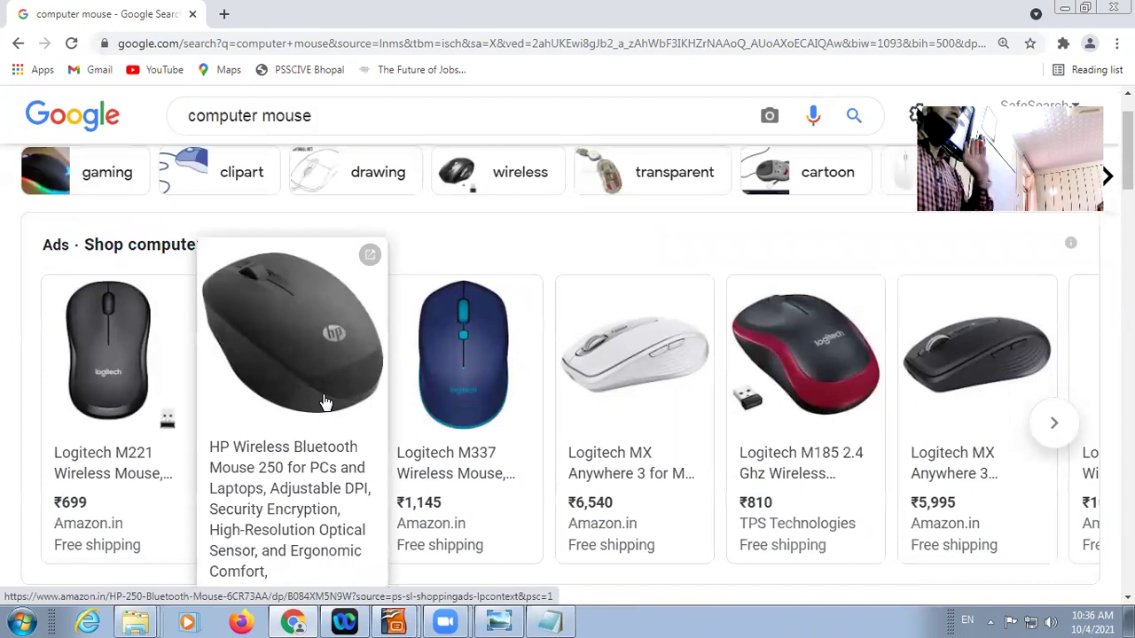
pyautogui.click(325, 401)
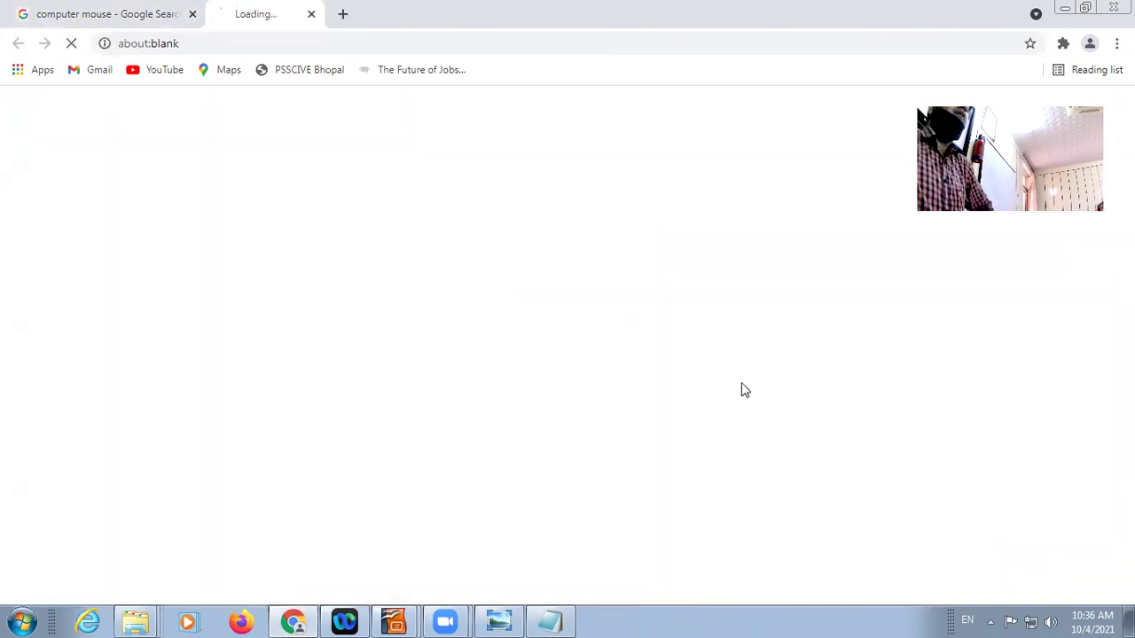
pyautogui.click(115, 14)
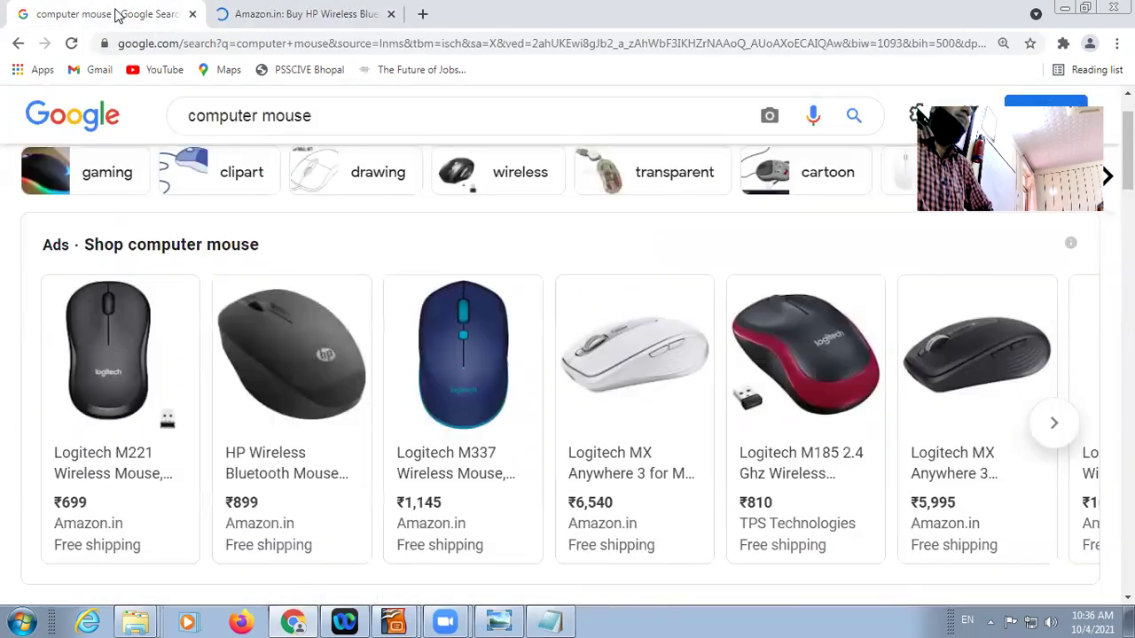
# Save the IndiaMART Black Computer Mouse image to the Desktop as computer-mouse-500x500.jpg
pyautogui.scroll(-5, 354, 354)
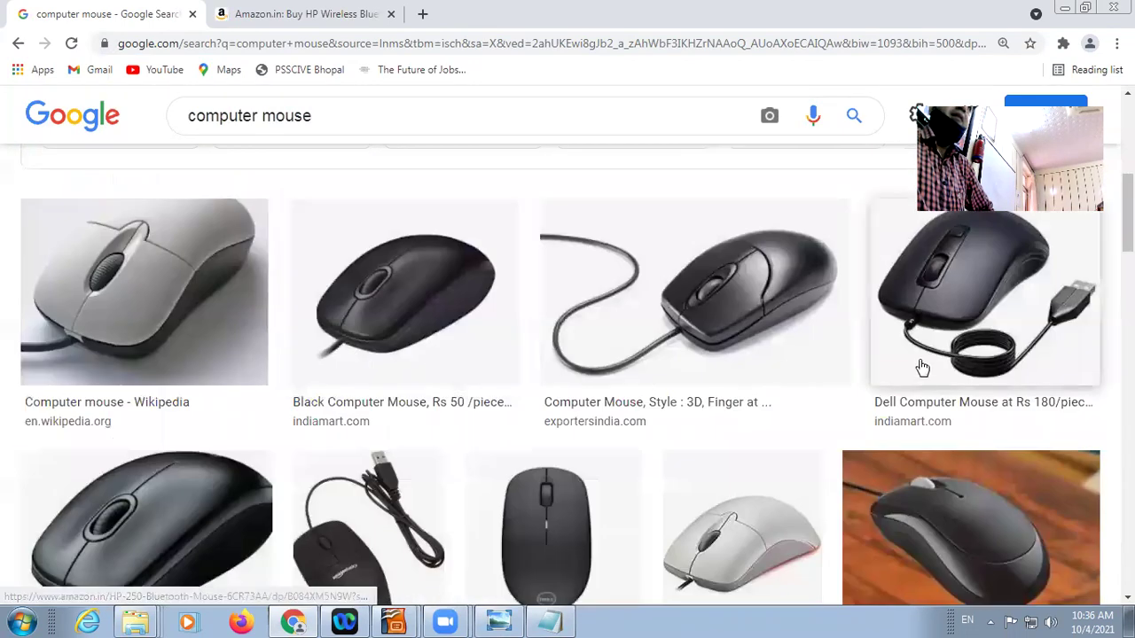
pyautogui.click(412, 285)
pyautogui.rightClick(807, 293)
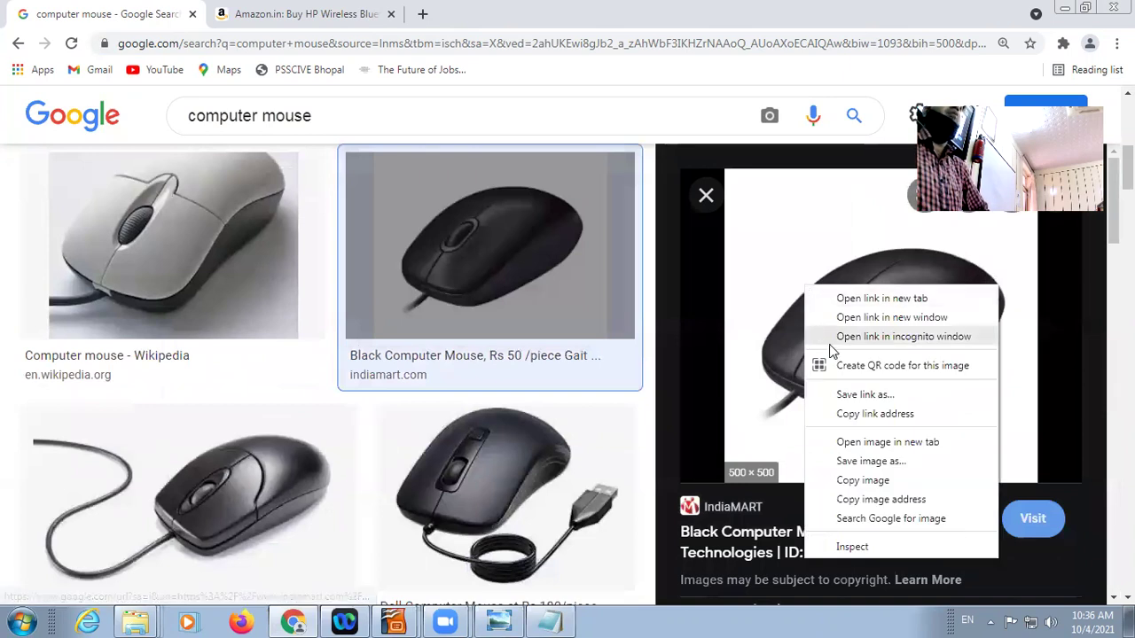
pyautogui.click(875, 462)
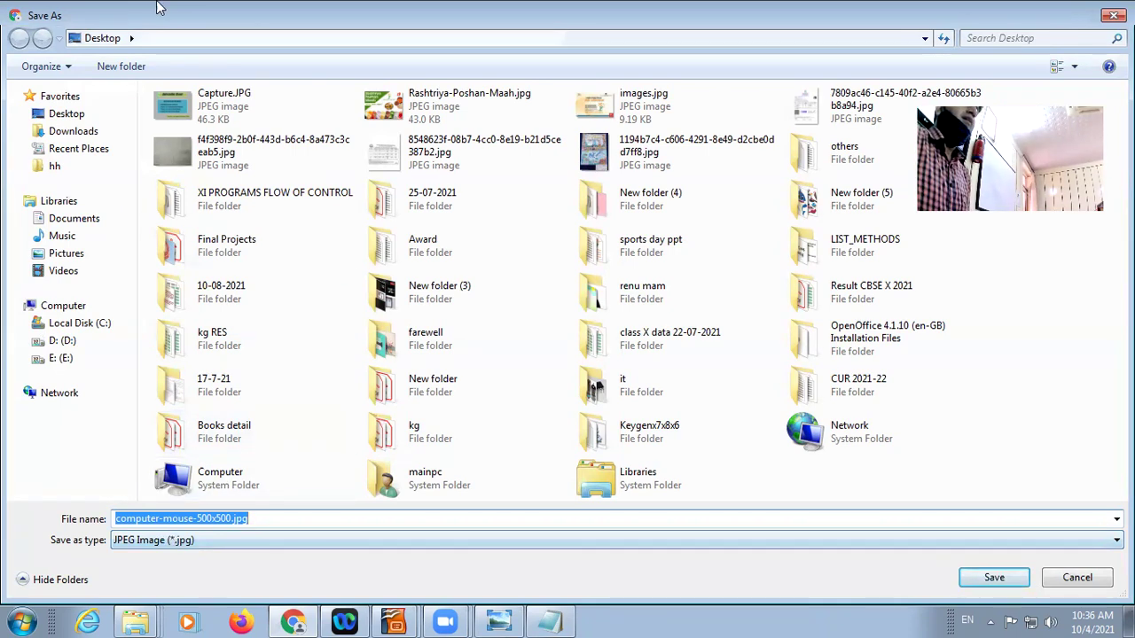
pyautogui.click(1005, 577)
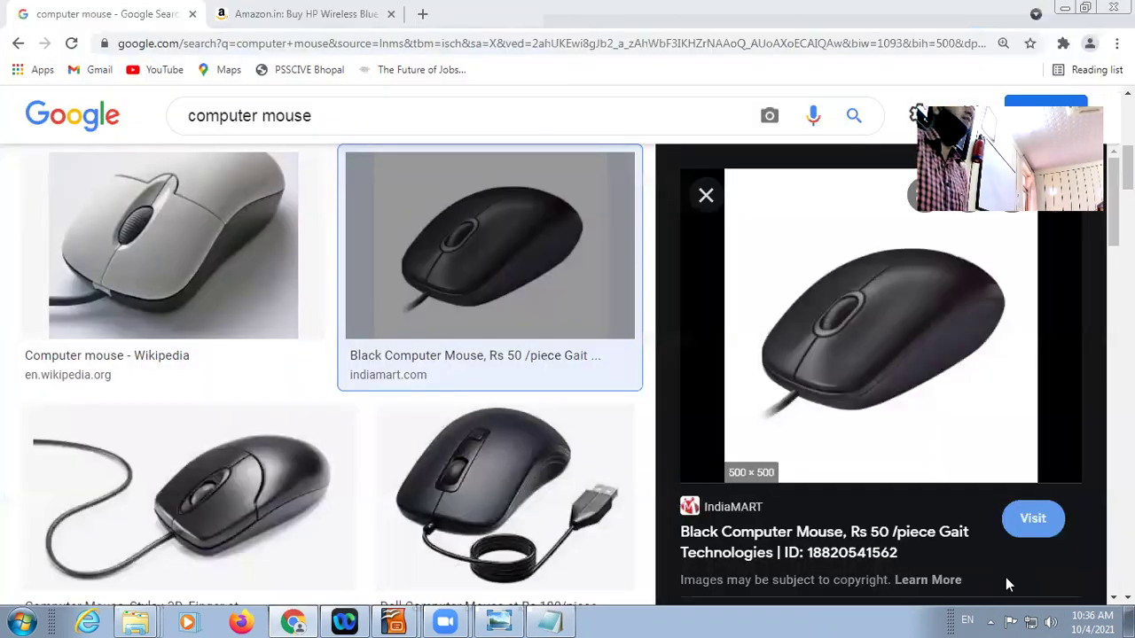
# Minimize the browser and Notepad, return to the Untitled 1 presentation in Impress, and delete the Mentimeter picture from the slide
pyautogui.click(1064, 8)
pyautogui.click(1065, 9)
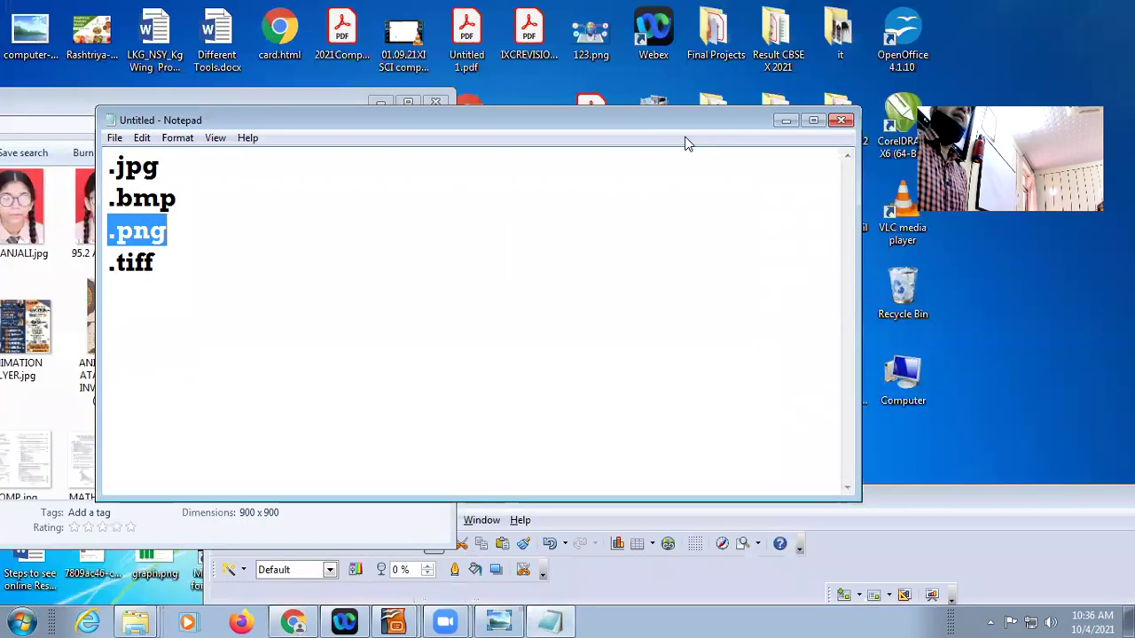
pyautogui.click(785, 120)
pyautogui.click(393, 620)
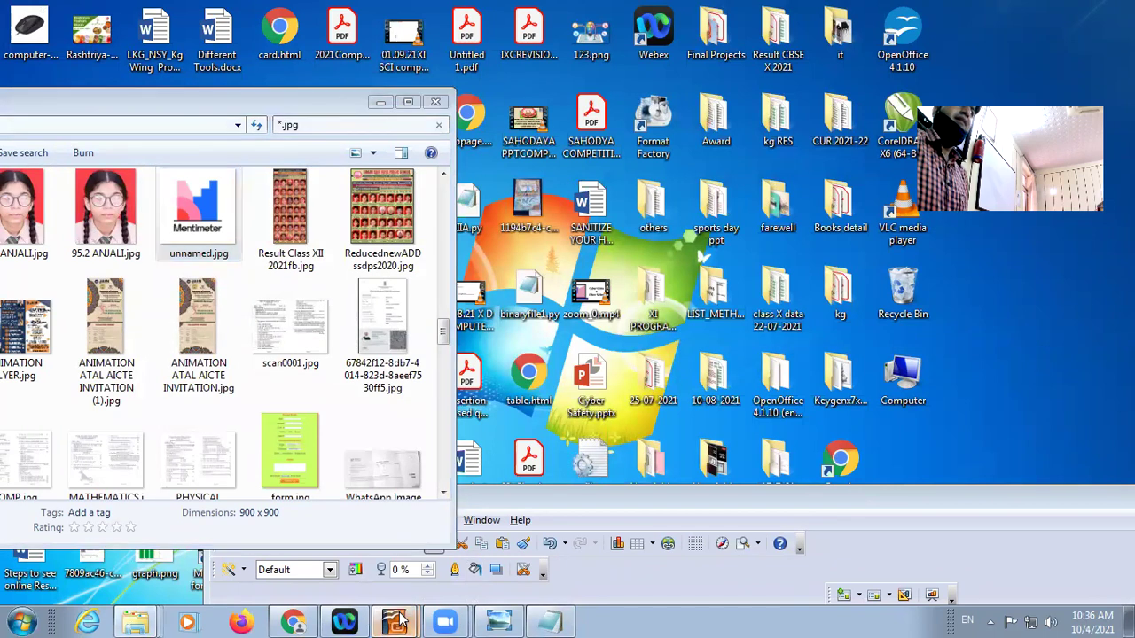
pyautogui.click(376, 555)
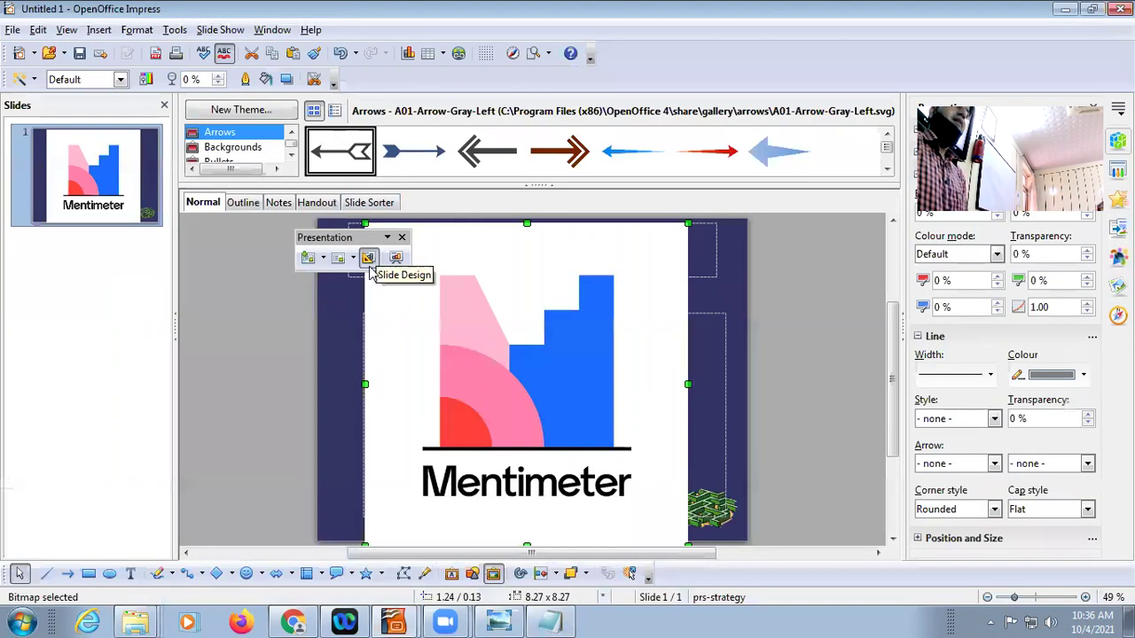
pyautogui.press('Delete')
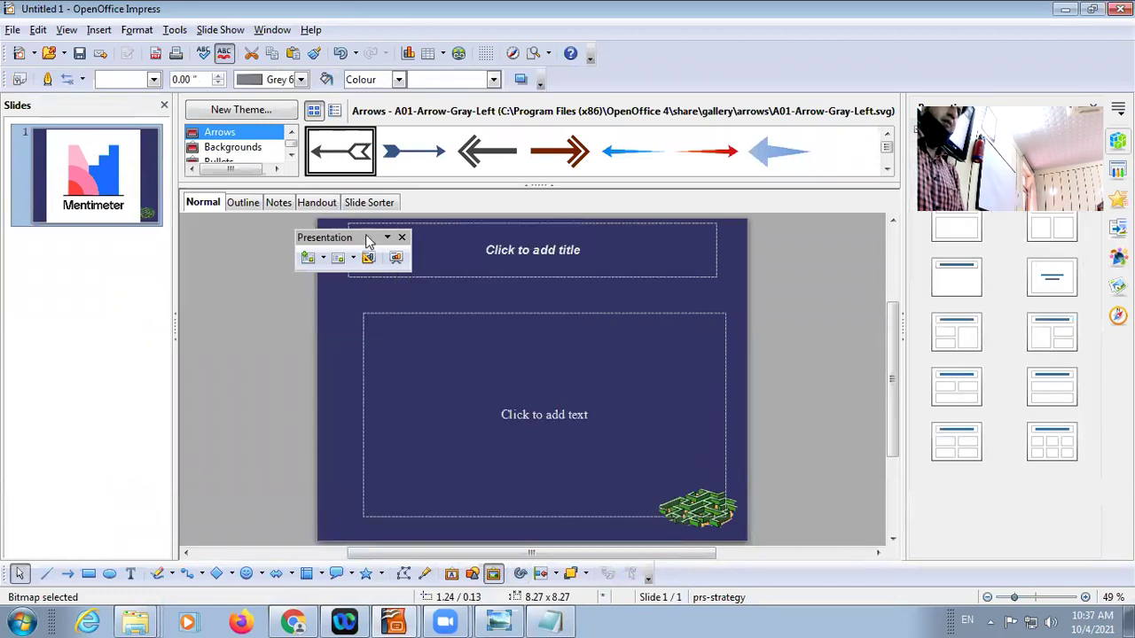
# Copy computer-mouse-500x500.jpg from the Desktop and paste it onto the slide in the Untitled 1 presentation
pyautogui.moveTo(317, 233); pyautogui.dragTo(57, 214)
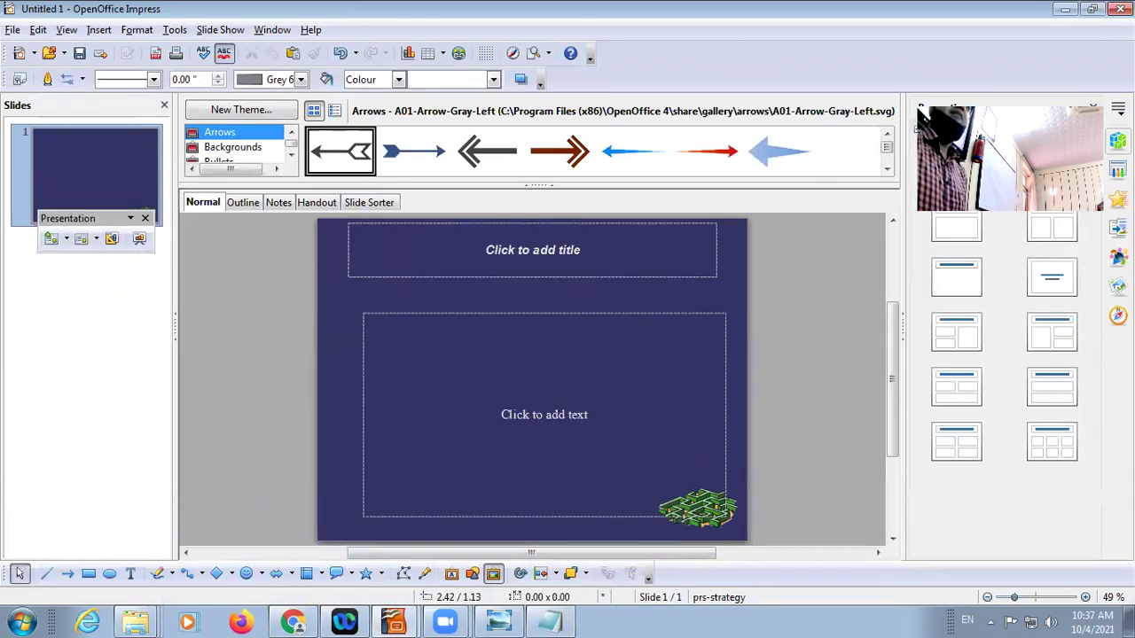
pyautogui.click(1062, 8)
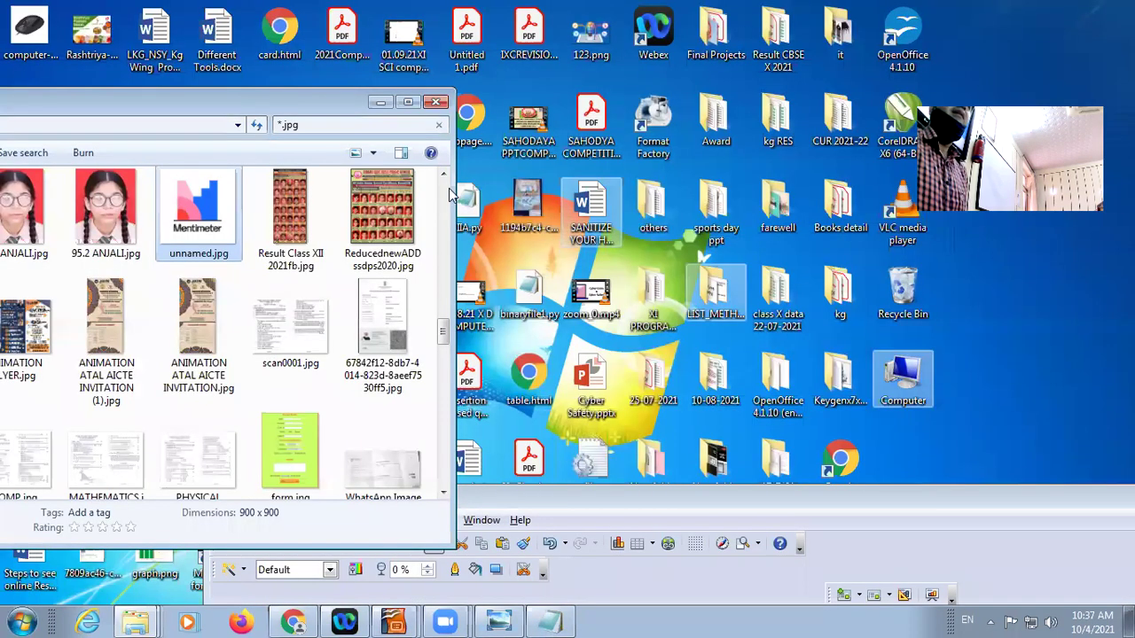
pyautogui.rightClick(23, 41)
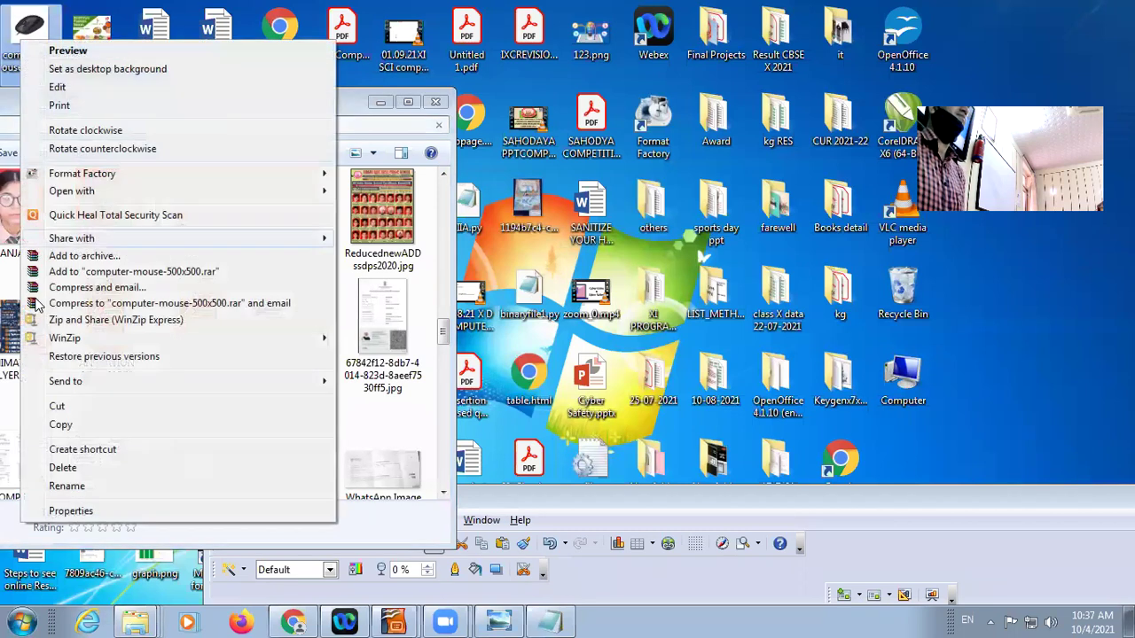
pyautogui.click(58, 425)
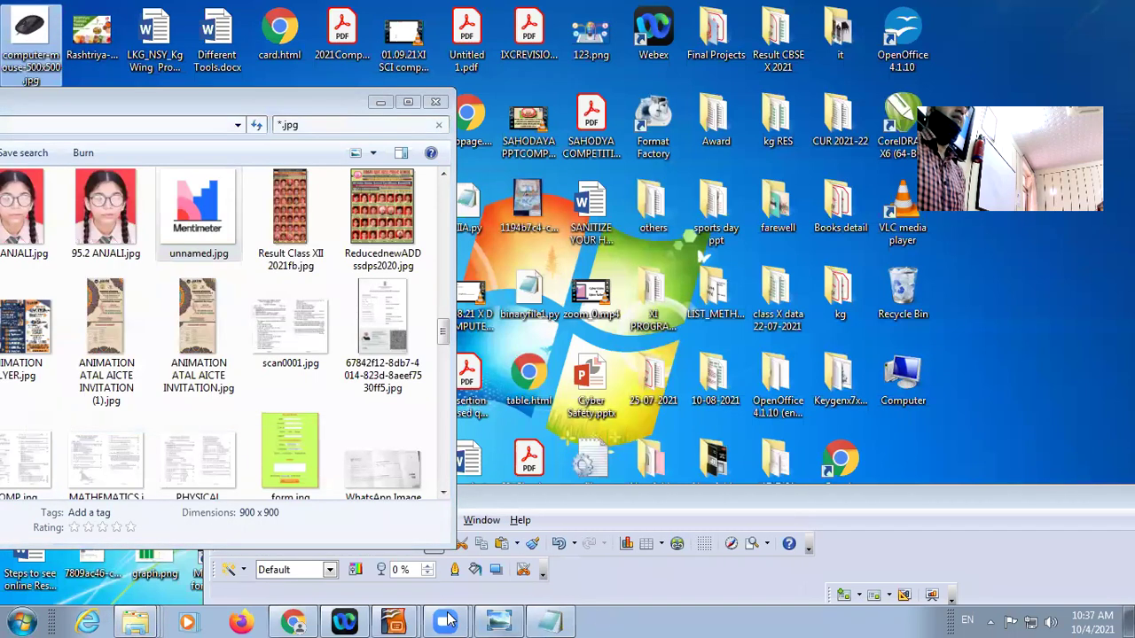
pyautogui.moveTo(392, 620)
pyautogui.click(382, 556)
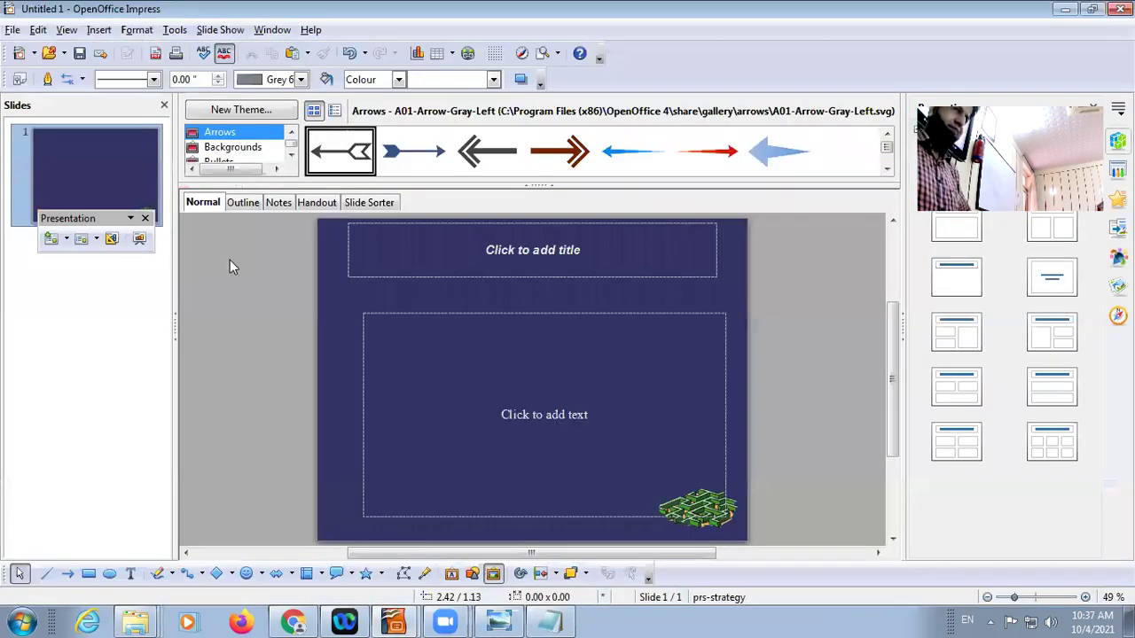
pyautogui.hotkey('ctrl', 'v')
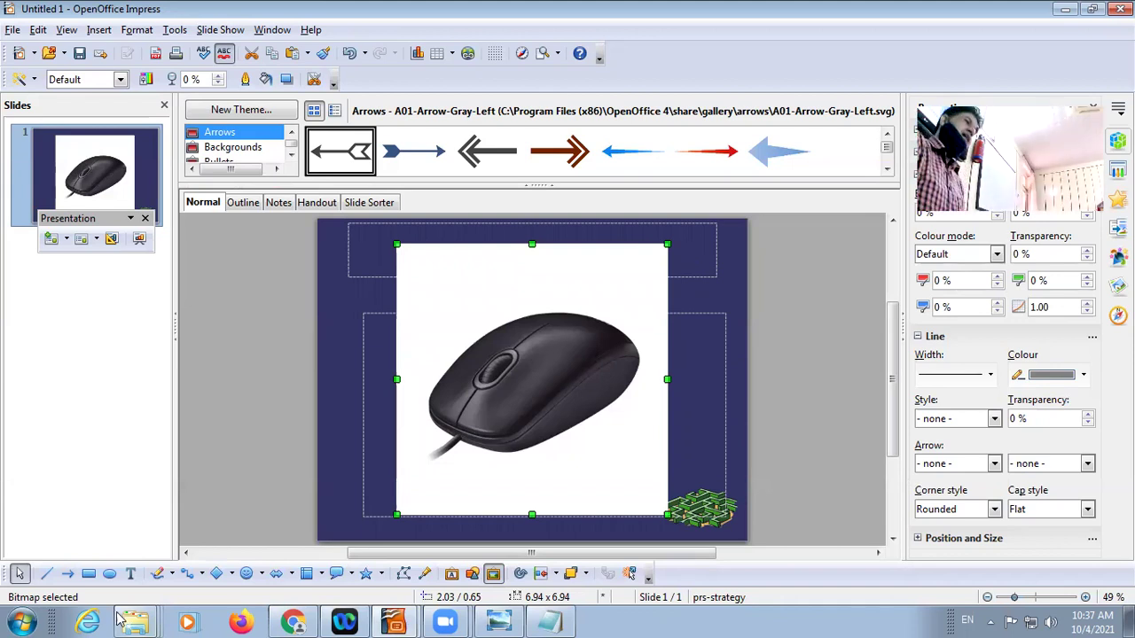
# Search the installed programs for photo and launch Adobe Photoshop CS6 (64 Bit)
pyautogui.click(41, 620)
pyautogui.write('phot')
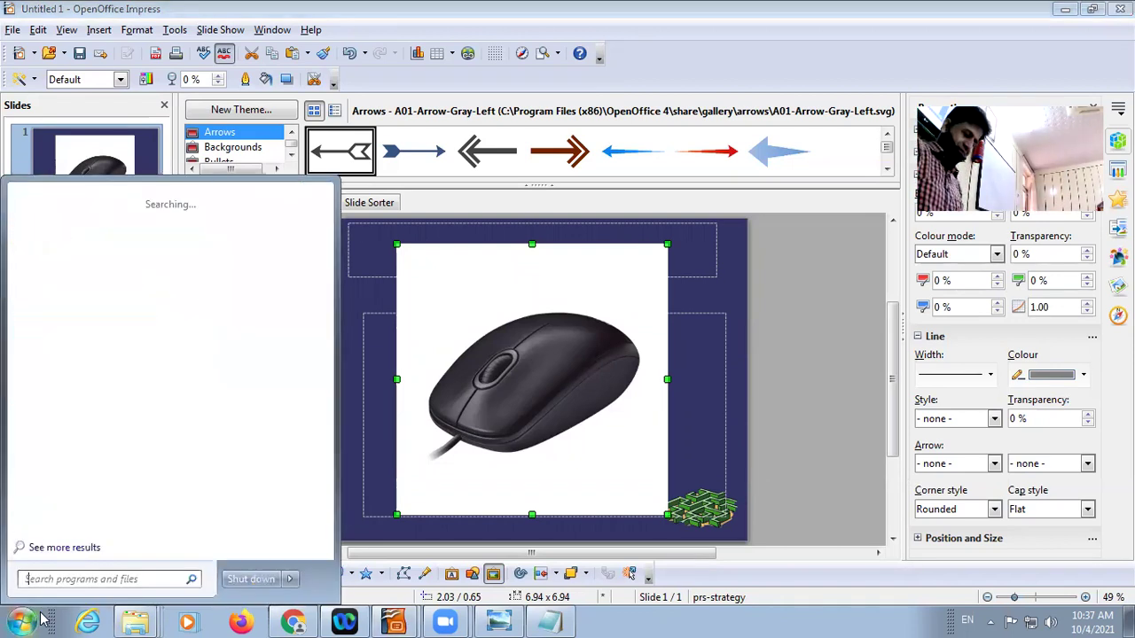
pyautogui.write('o')
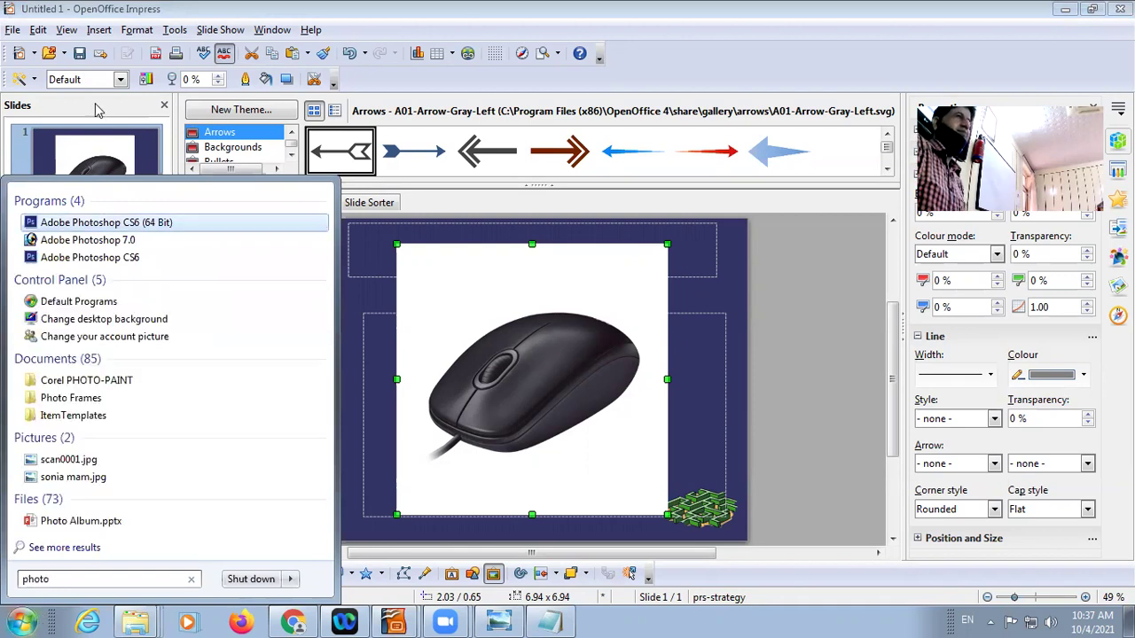
pyautogui.click(128, 222)
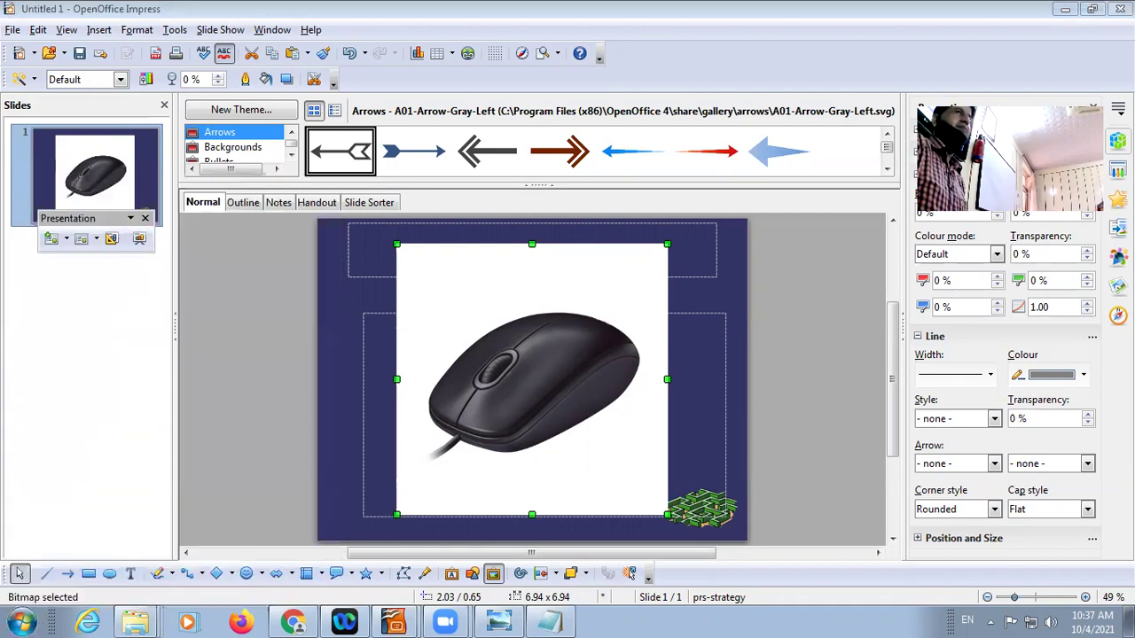
# Clear the other windows from the Desktop and open computer-mouse-500x500.jpg from there in a maximized Photoshop window
pyautogui.click(1066, 9)
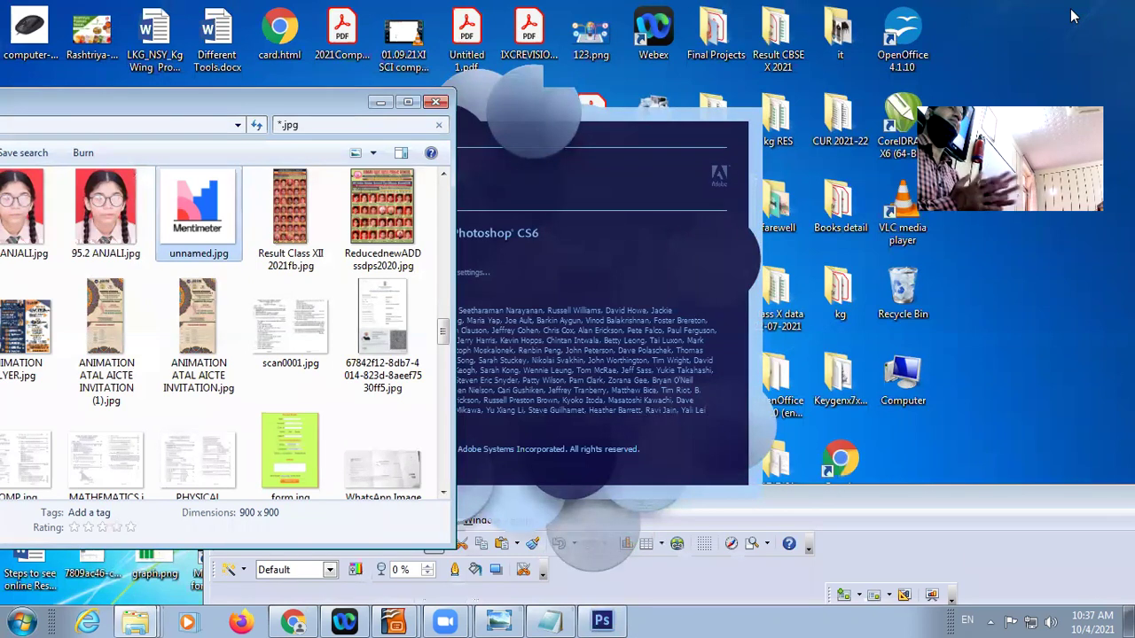
pyautogui.click(380, 102)
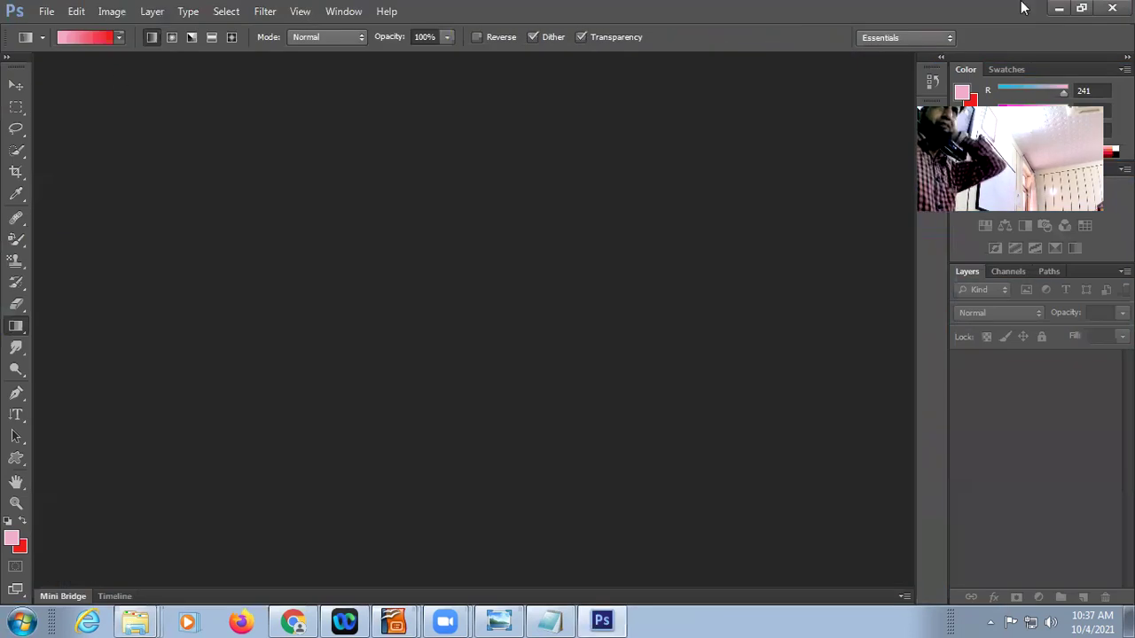
pyautogui.click(1083, 9)
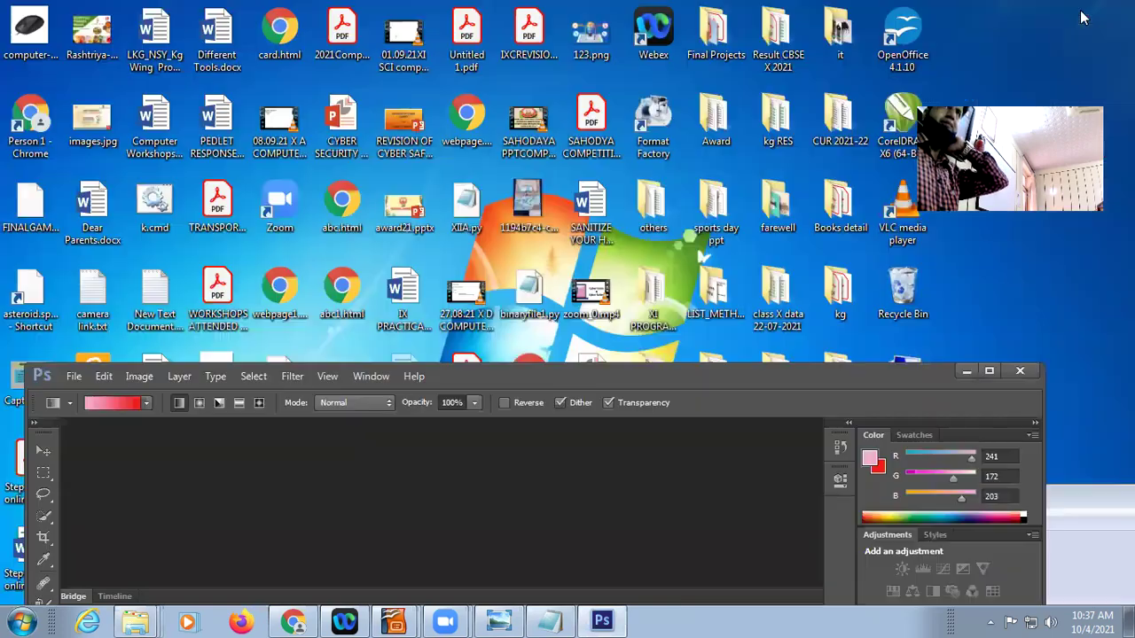
pyautogui.moveTo(38, 85); pyautogui.dragTo(386, 486)
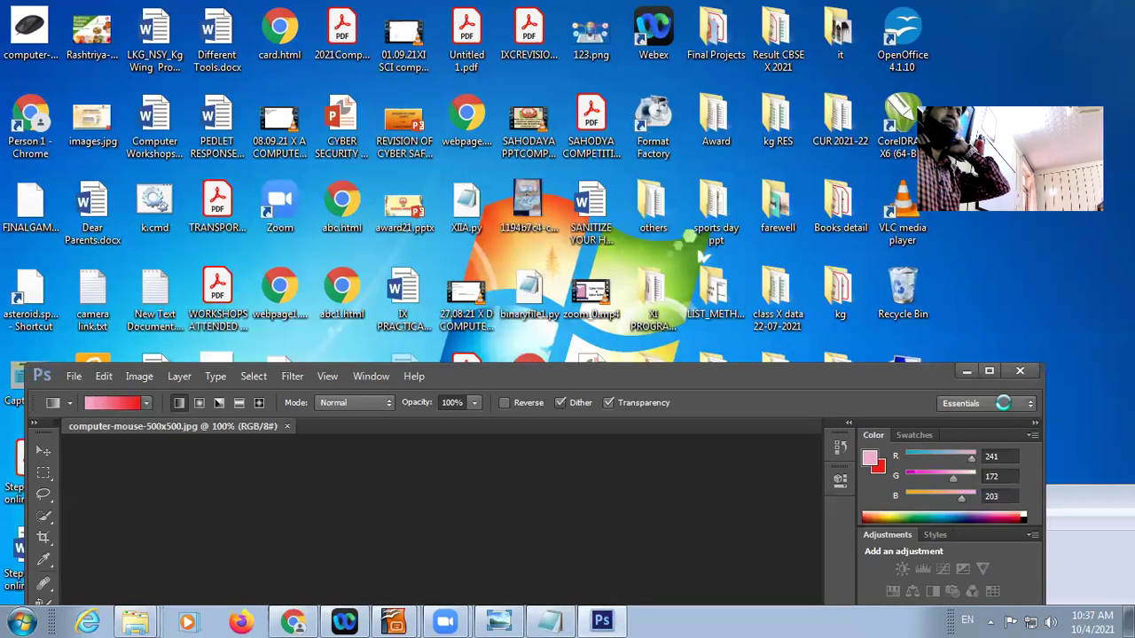
pyautogui.click(988, 370)
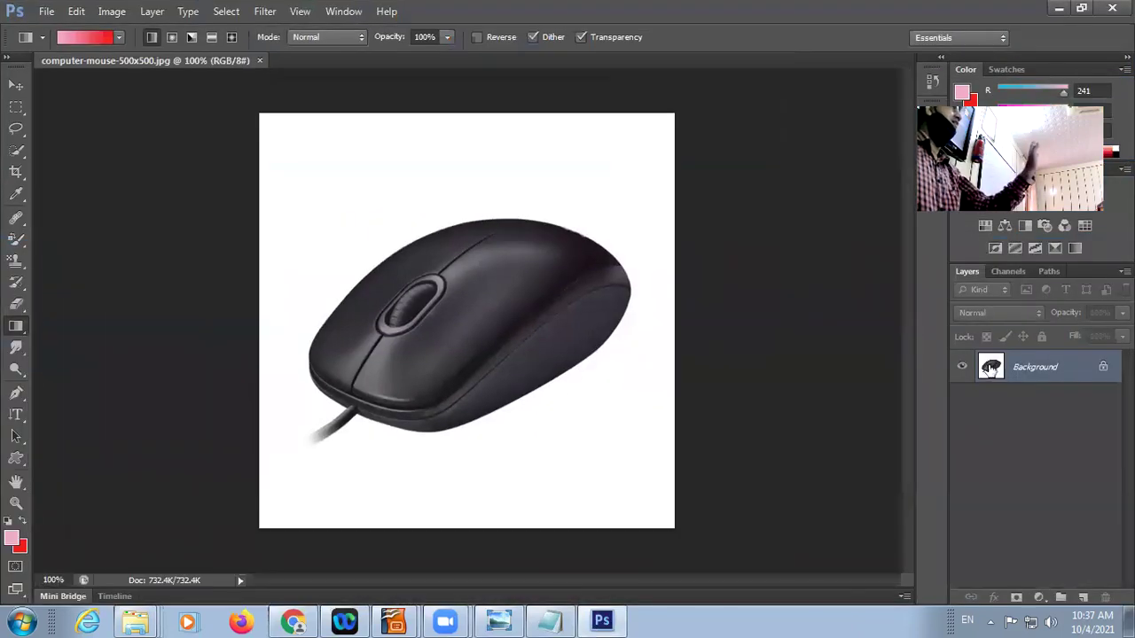
# Select the white background around the mouse with the Magic Wand Tool at a tolerance of 32
pyautogui.click(18, 153)
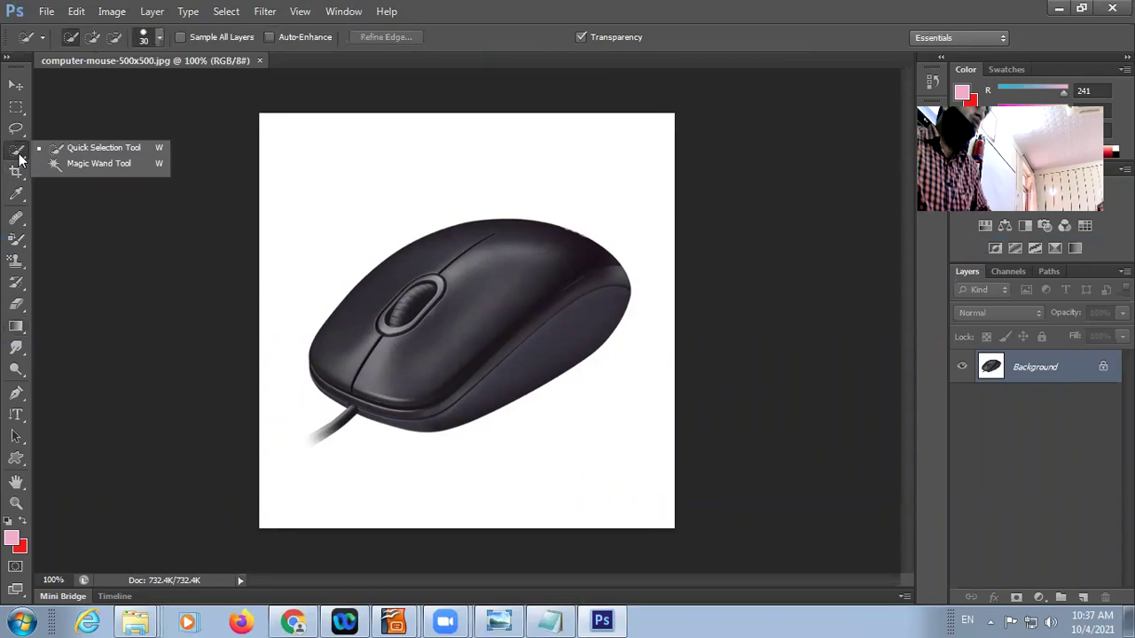
pyautogui.click(80, 167)
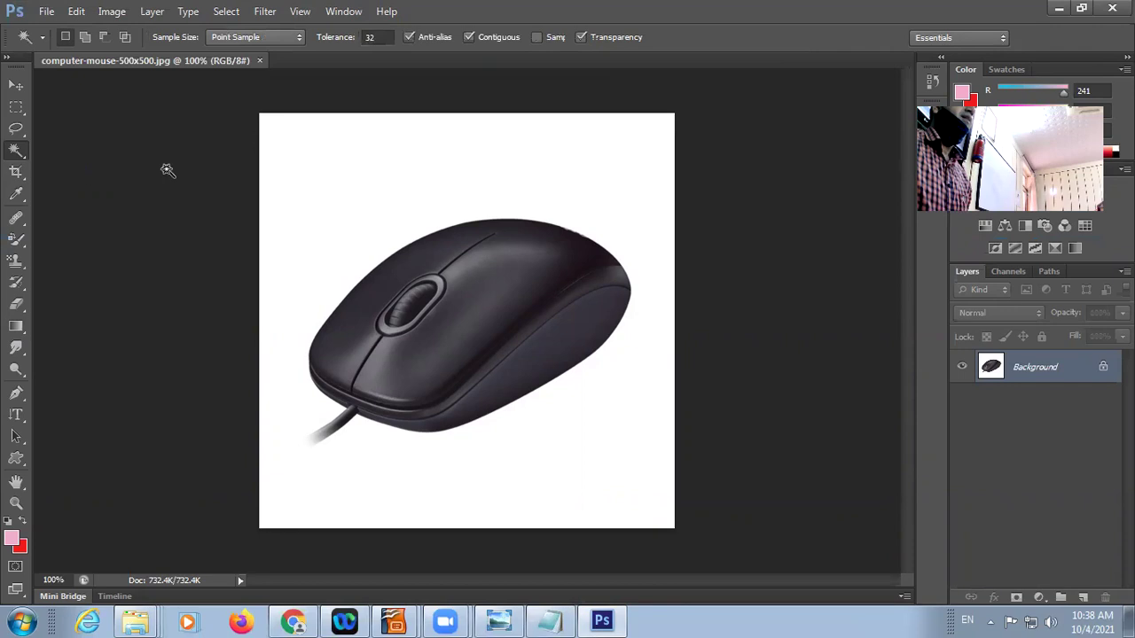
pyautogui.click(319, 145)
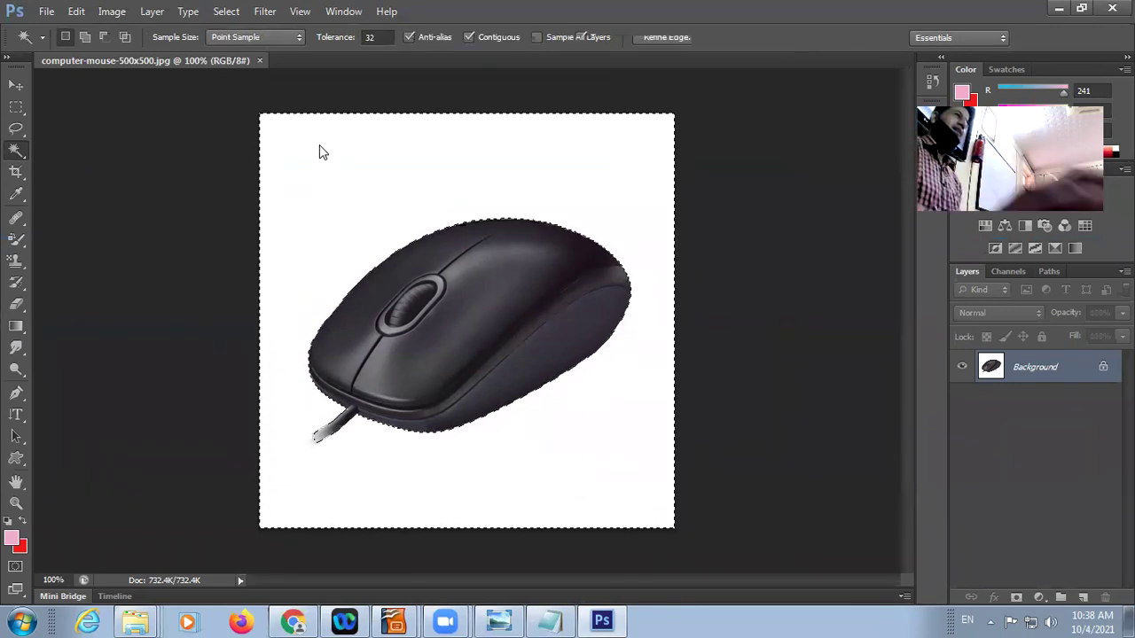
# Erase the selected white background to transparency with the Background Eraser Tool
pyautogui.click(20, 310)
pyautogui.click(88, 317)
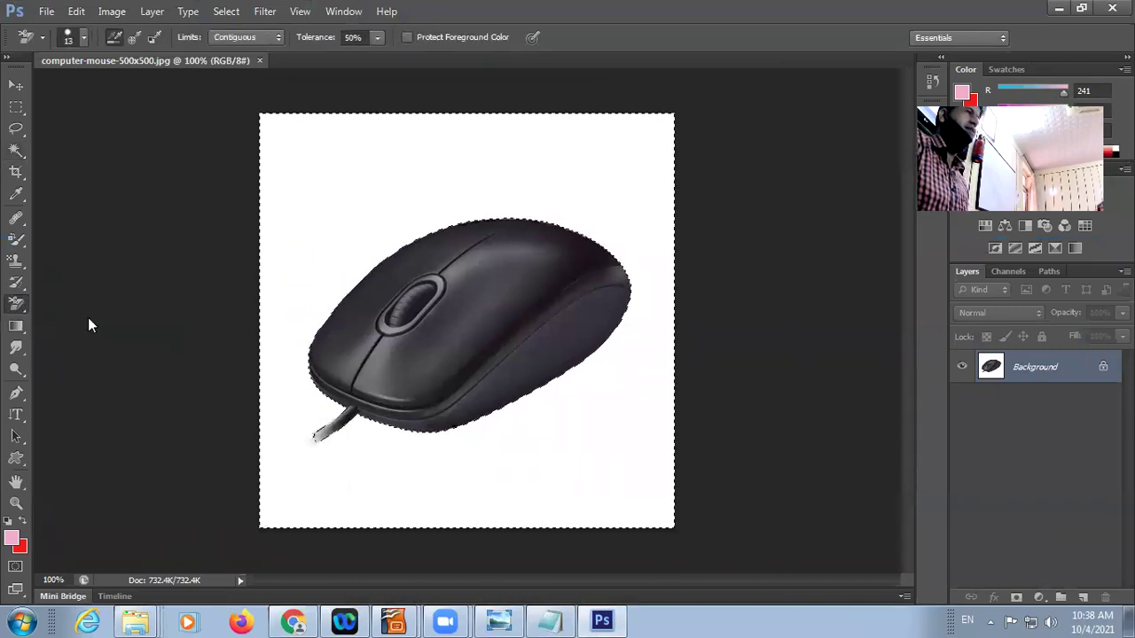
pyautogui.moveTo(310, 179); pyautogui.dragTo(299, 187)
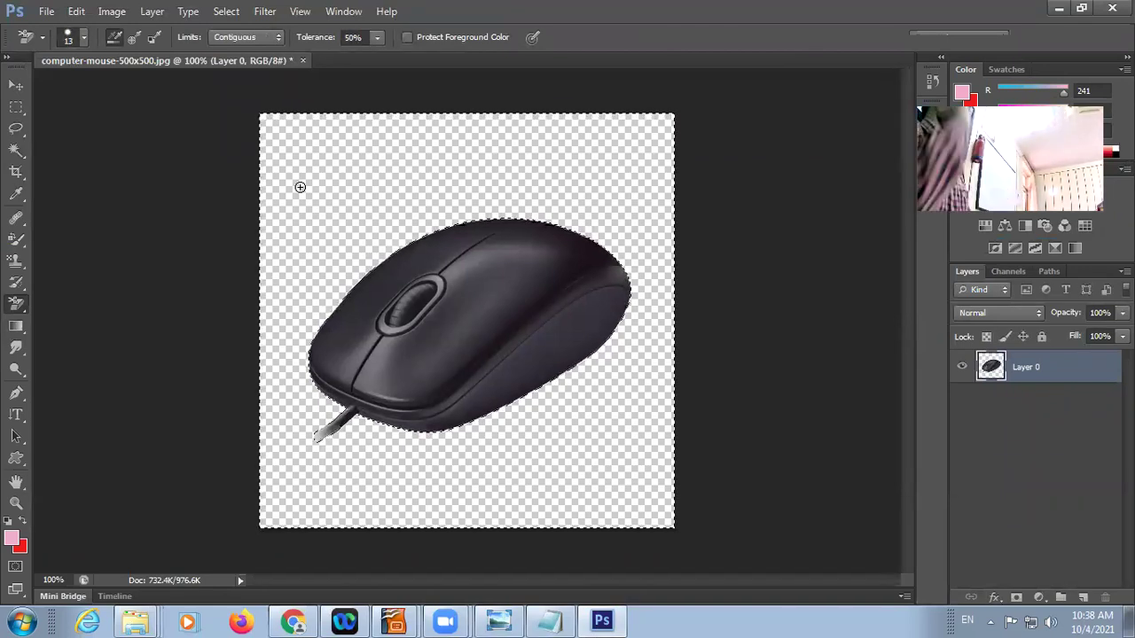
# Save the cut-out mouse to the Desktop as a PNG copy named ABC, with smallest compression and no interlacing
pyautogui.click(47, 12)
pyautogui.click(90, 211)
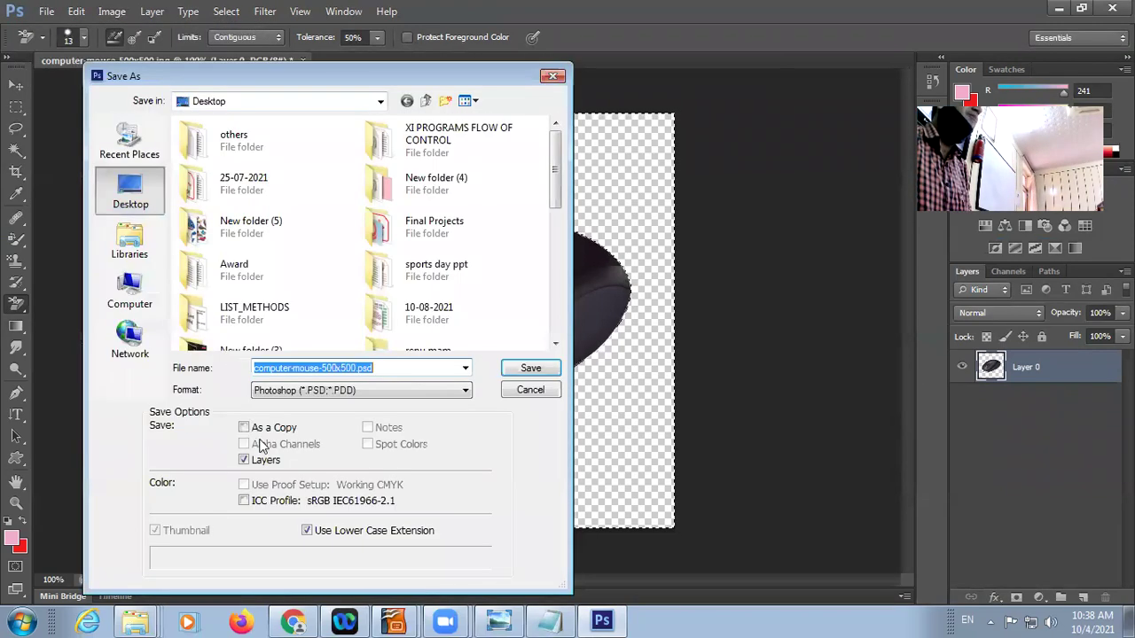
pyautogui.click(326, 394)
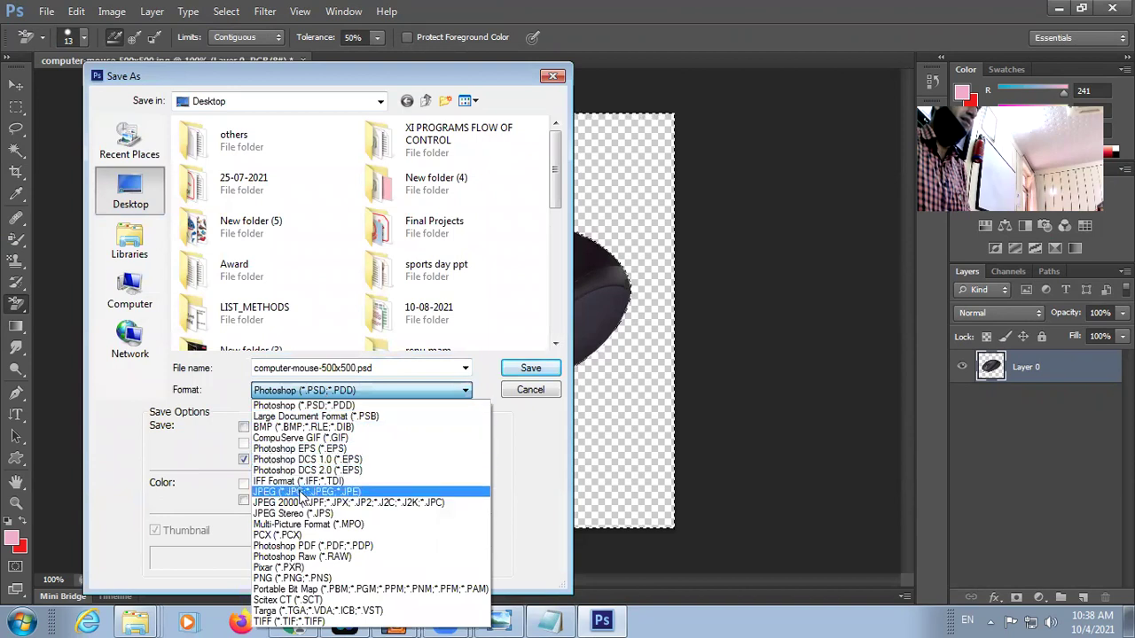
pyautogui.click(293, 578)
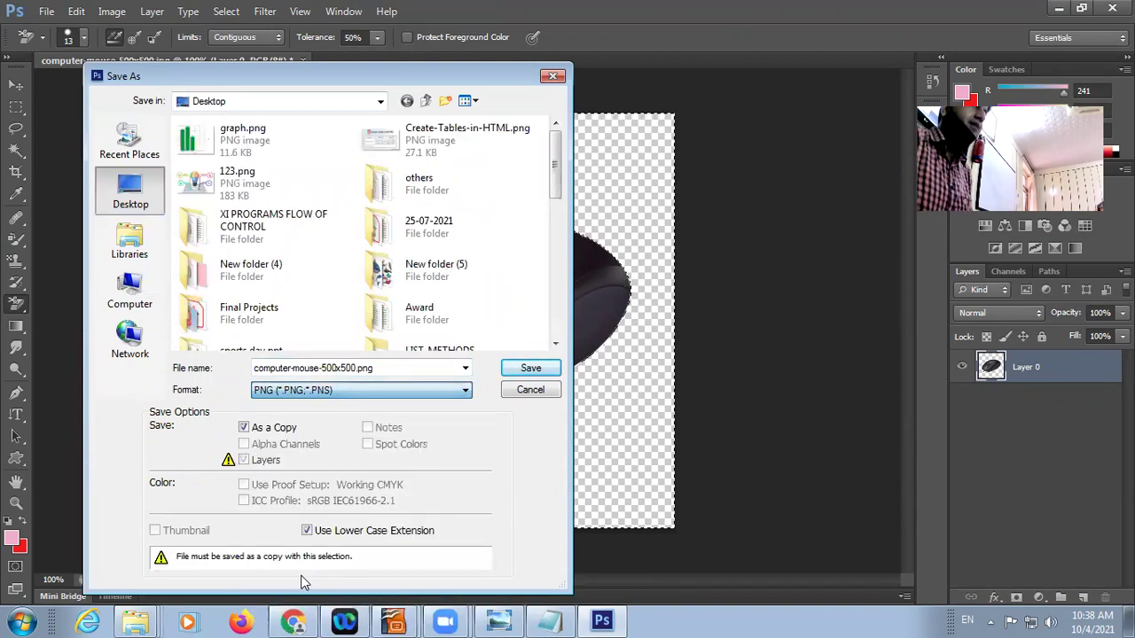
pyautogui.doubleClick(354, 367)
pyautogui.moveTo(373, 367); pyautogui.dragTo(200, 367)
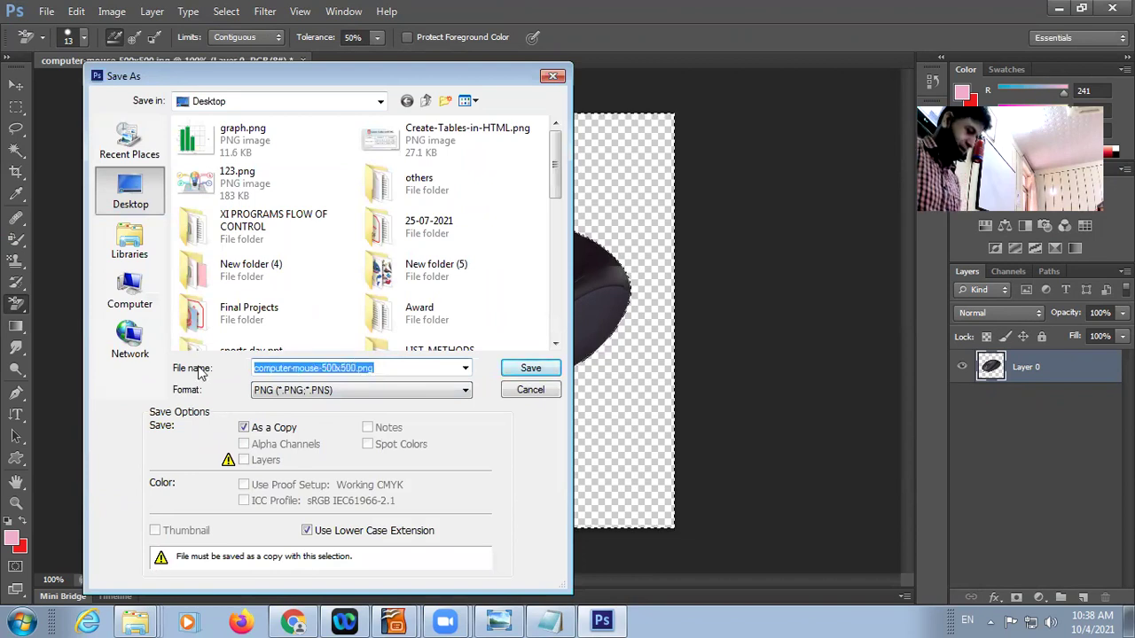
pyautogui.write('ABC')
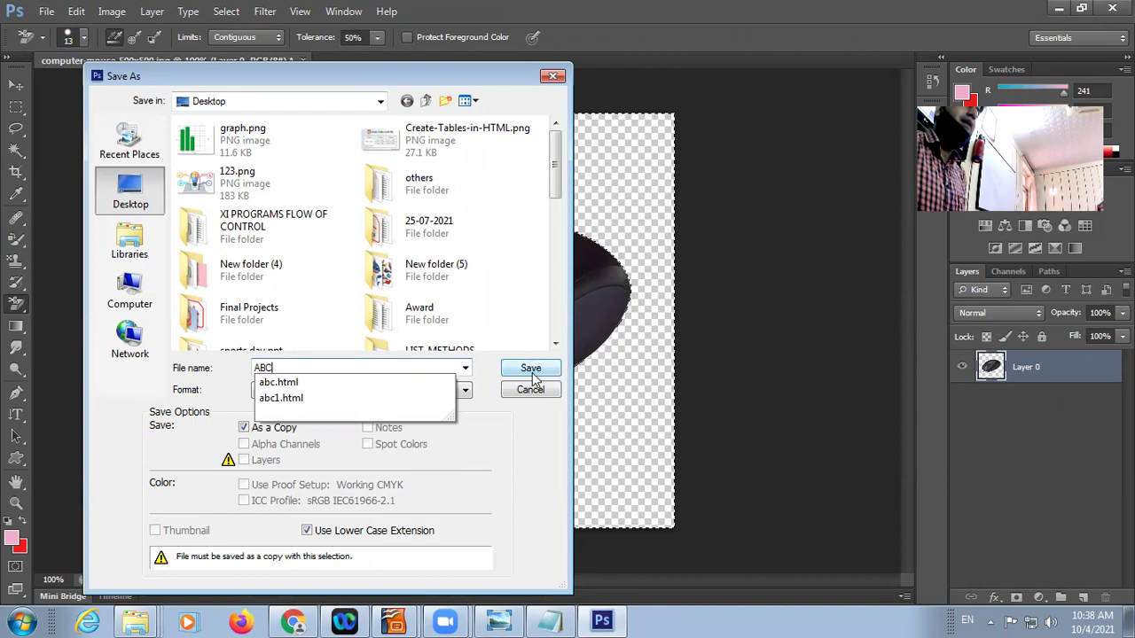
pyautogui.click(547, 466)
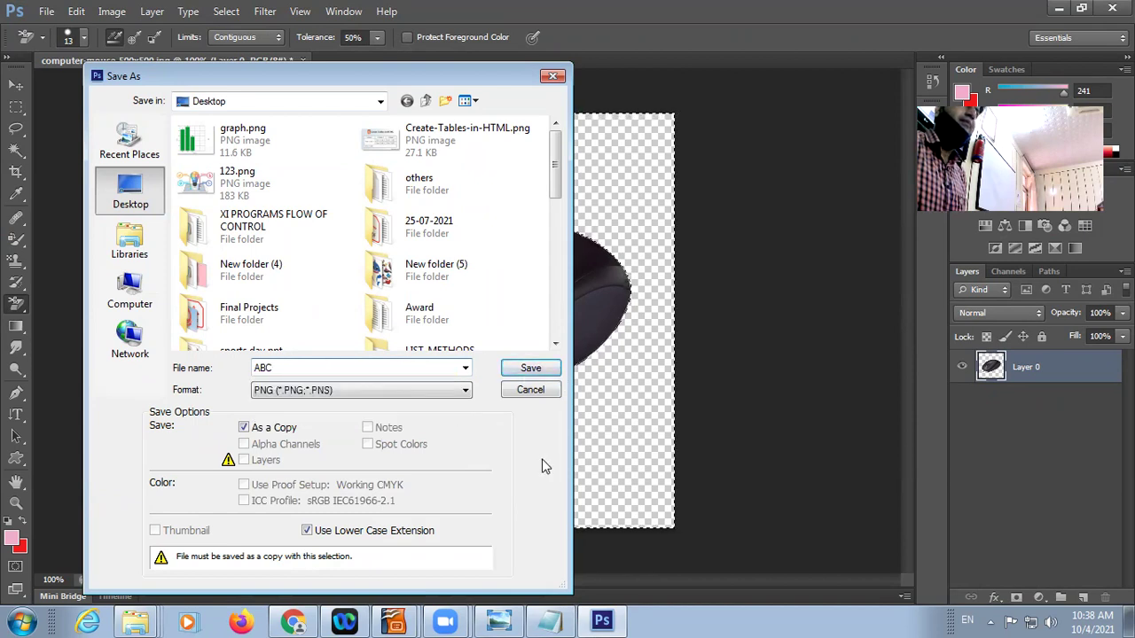
pyautogui.click(529, 368)
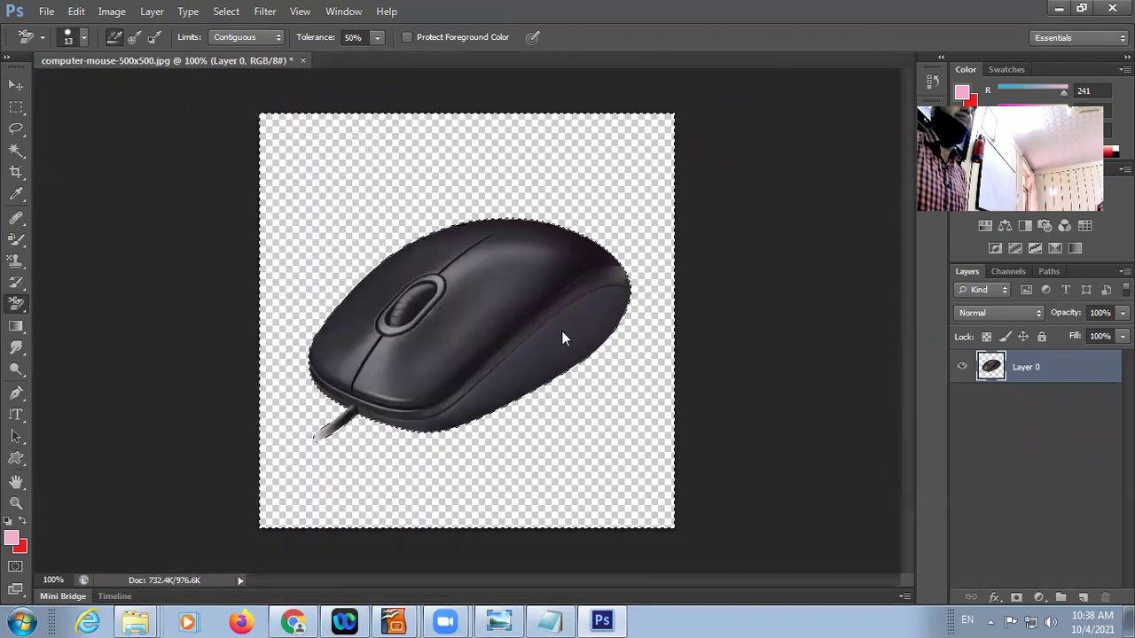
pyautogui.click(608, 200)
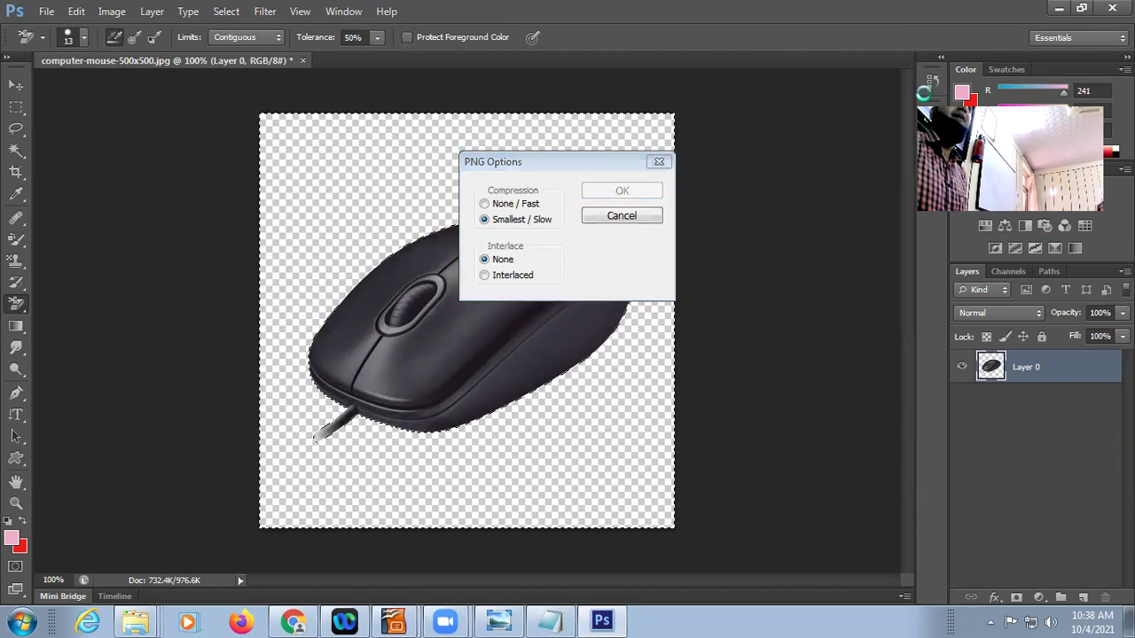
# Minimize Photoshop and copy the ABC PNG file from the Desktop
pyautogui.click(1055, 10)
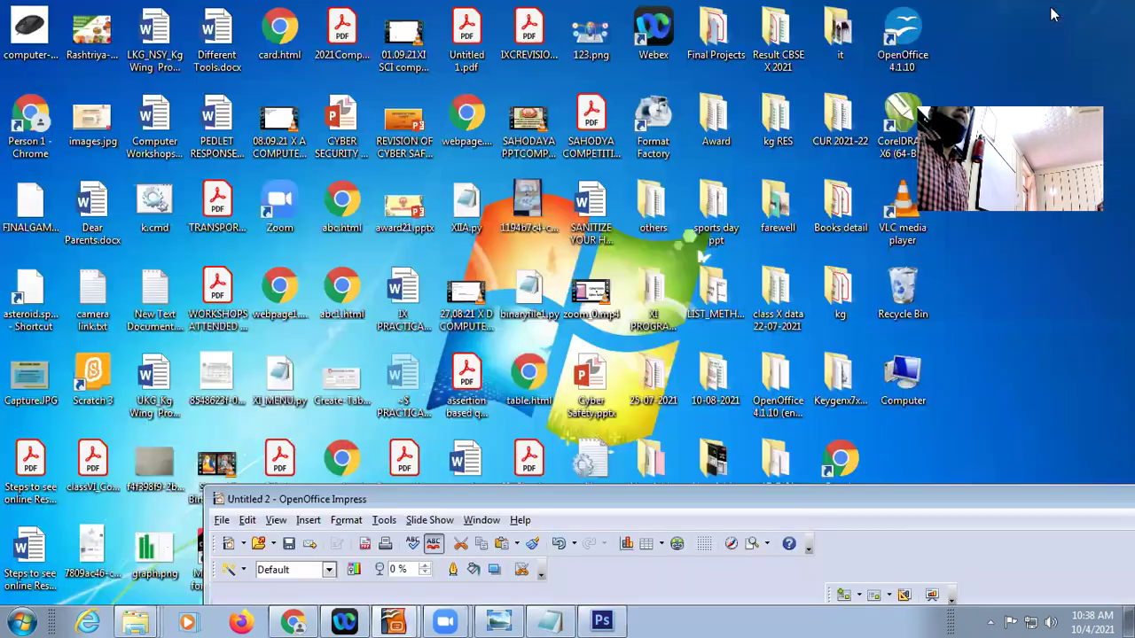
pyautogui.rightClick(37, 38)
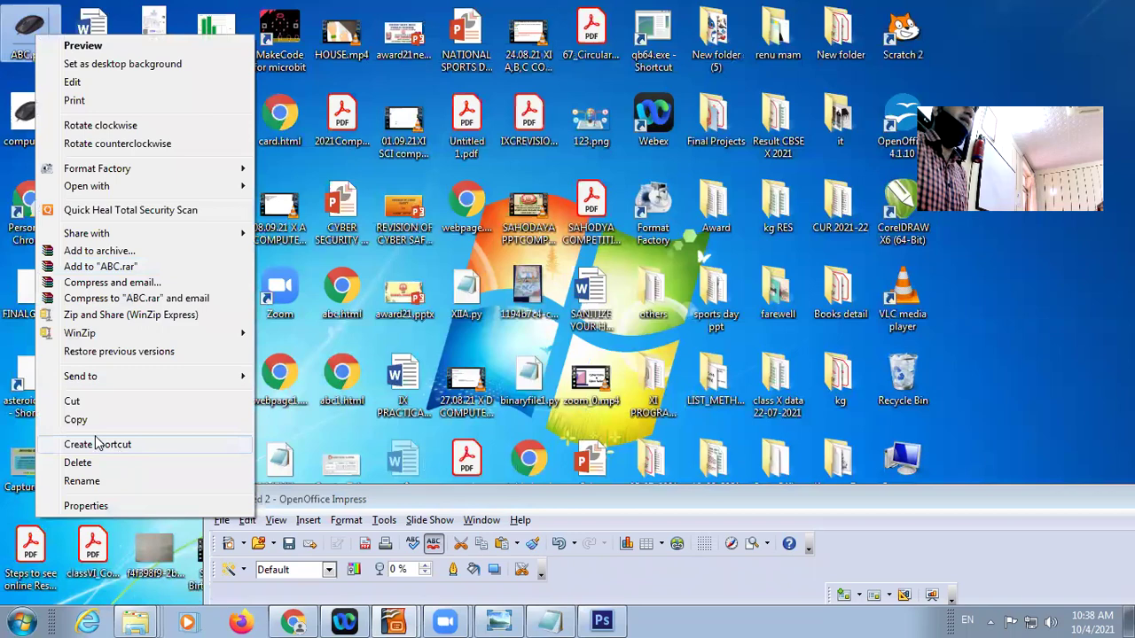
pyautogui.click(84, 420)
# Switch to the Untitled 1 presentation in Impress and replace the white-background mouse picture with the copied transparent one
pyautogui.click(602, 621)
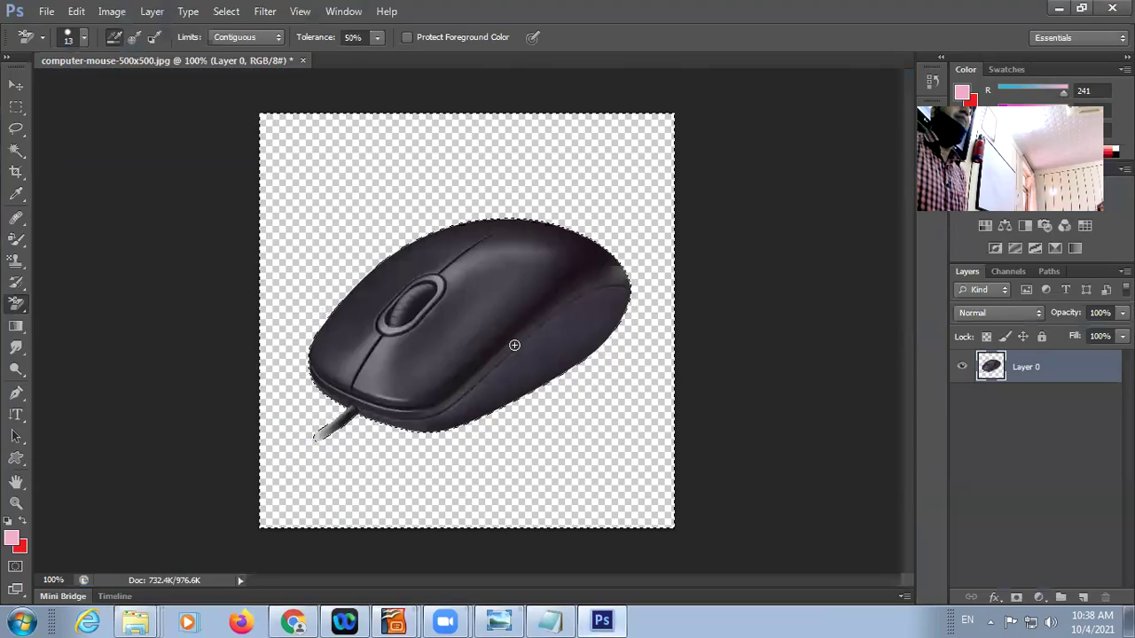
pyautogui.click(394, 620)
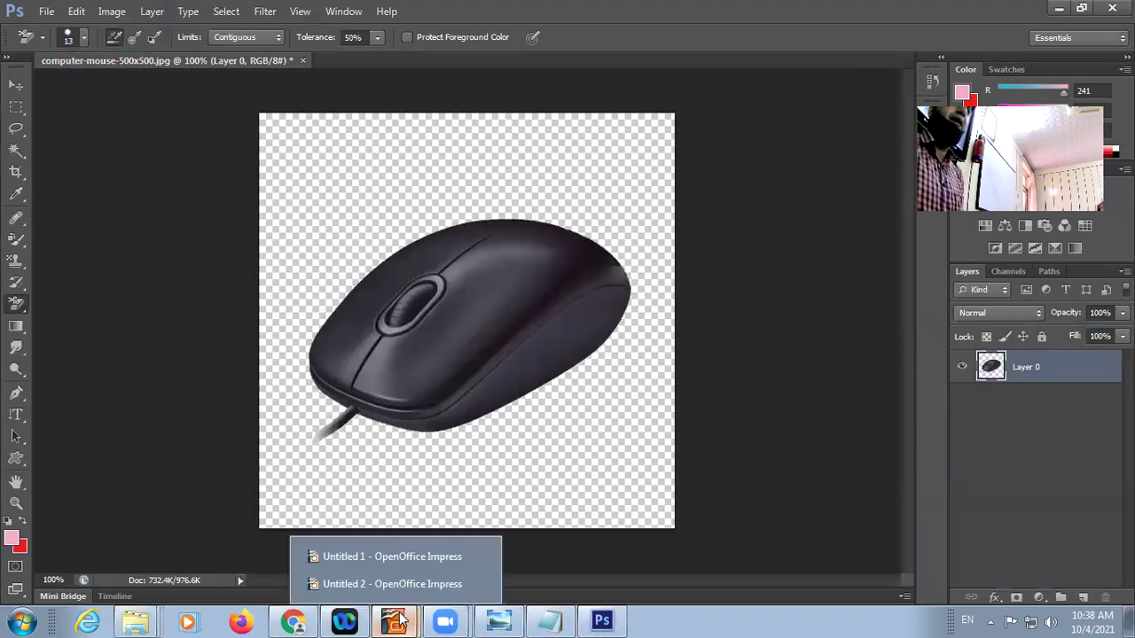
pyautogui.click(369, 555)
pyautogui.press('Delete')
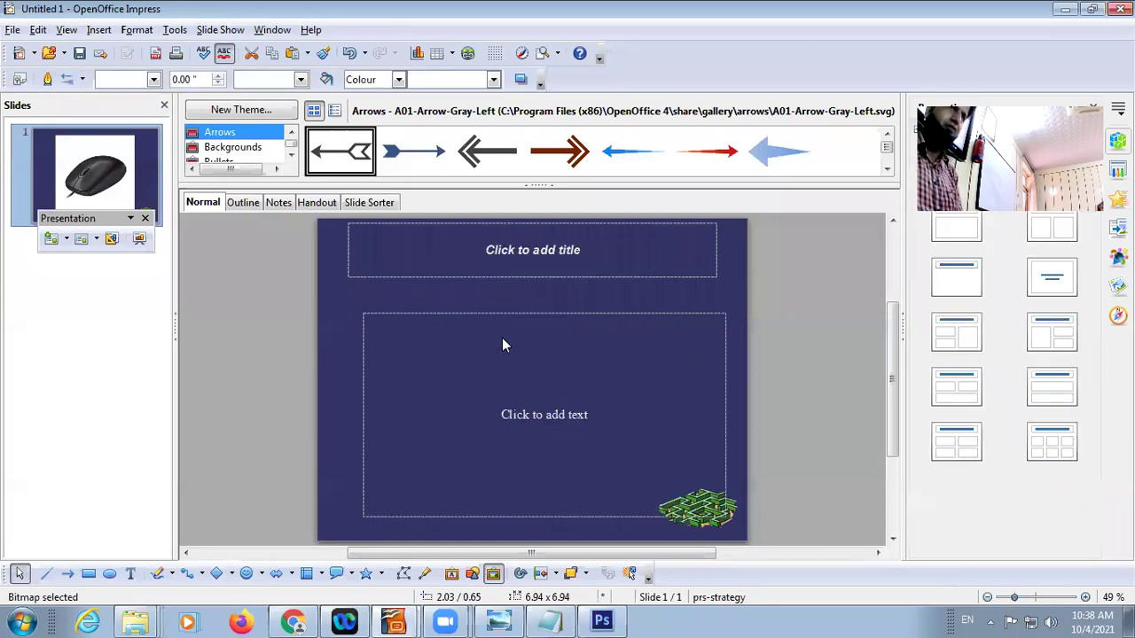
pyautogui.hotkey('ctrl', 'v')
# Move the transparent mouse picture near the middle of the slide, right of centre, and start the slide show
pyautogui.moveTo(538, 366); pyautogui.dragTo(471, 346)
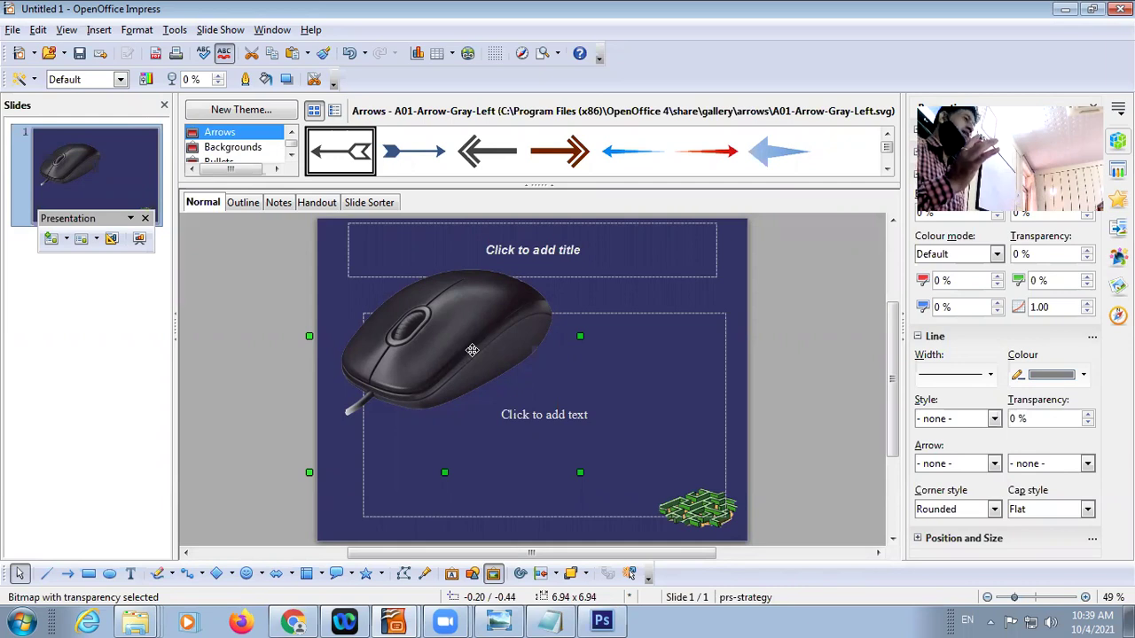
pyautogui.moveTo(471, 350); pyautogui.dragTo(587, 347)
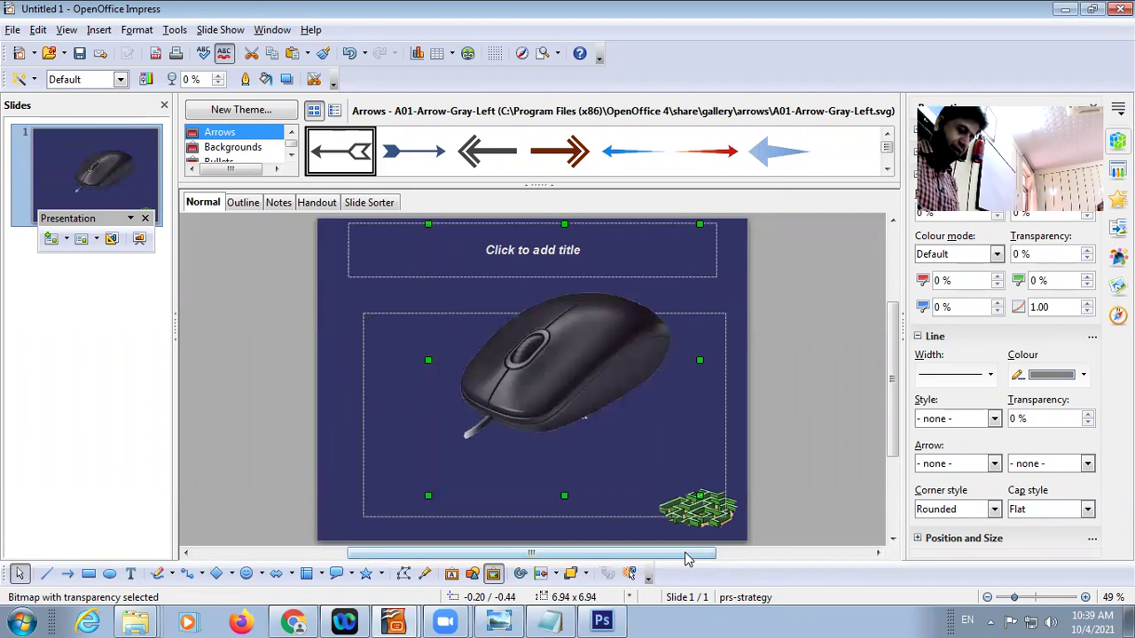
pyautogui.press('F5')
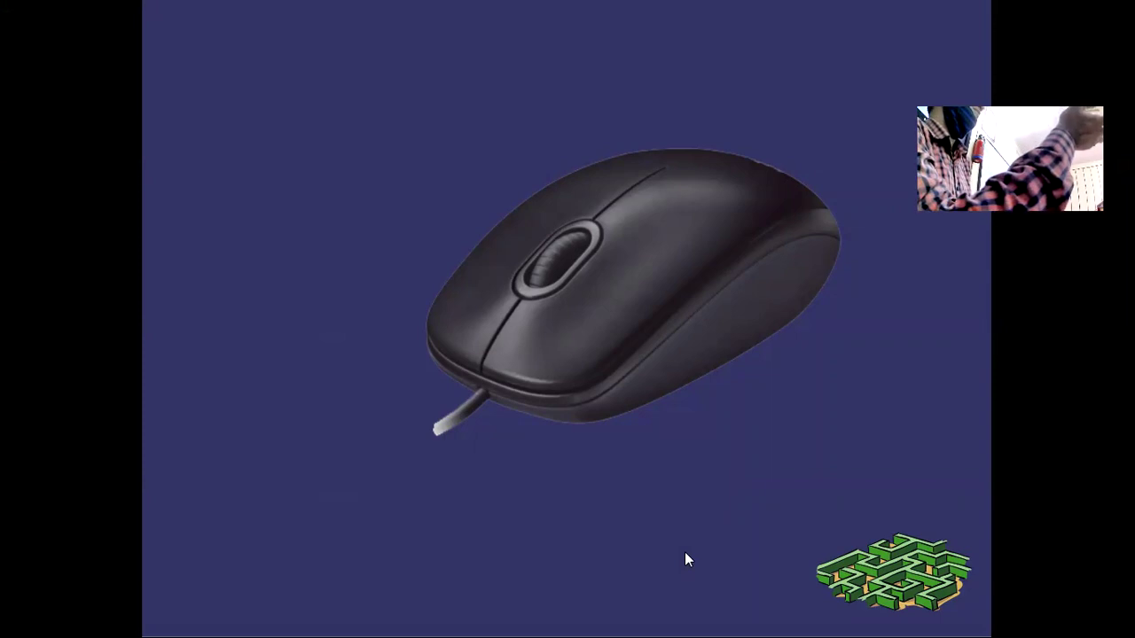
# End the slide show and move the transparent mouse picture to the upper-right corner of the slide
pyautogui.press('Escape')
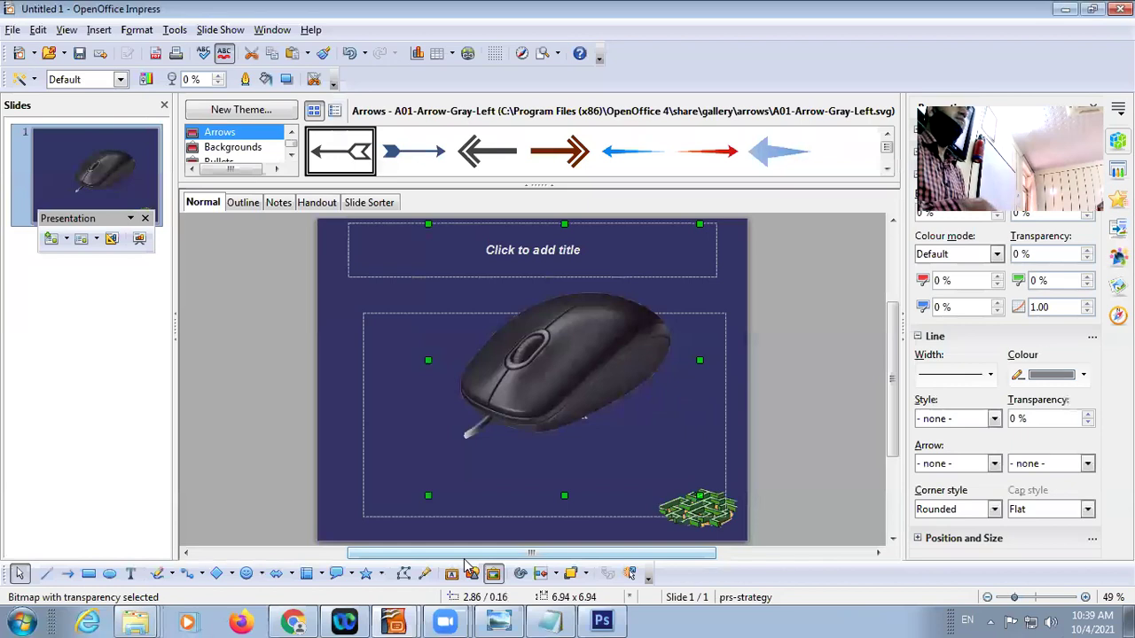
pyautogui.click(612, 620)
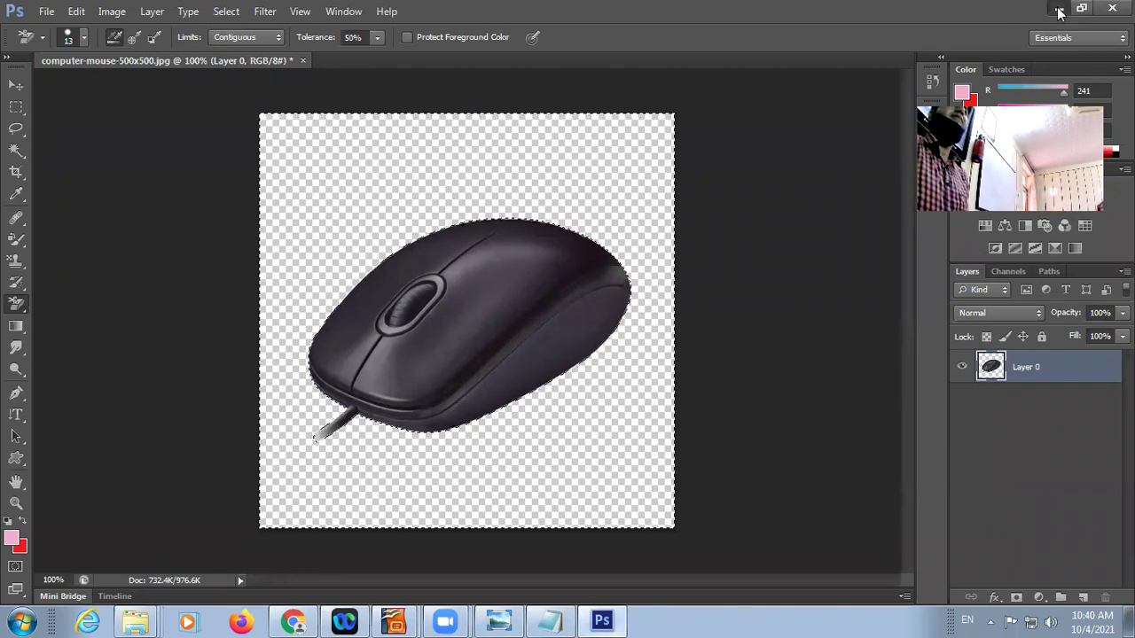
pyautogui.click(1058, 9)
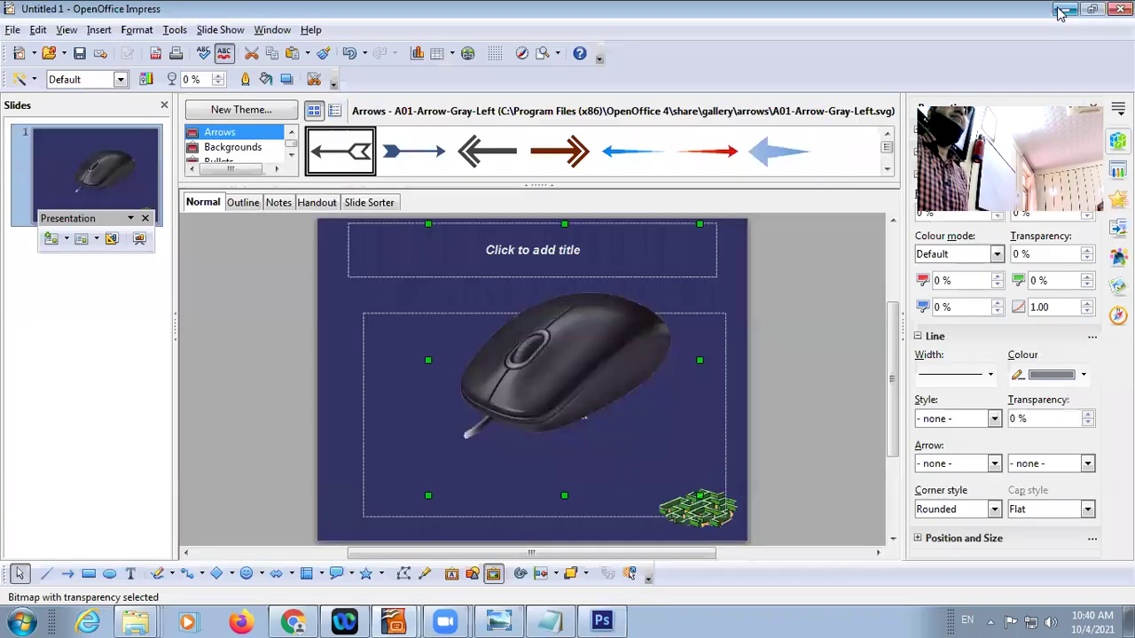
pyautogui.moveTo(545, 400); pyautogui.dragTo(623, 327)
# Add a second slide to the presentation and collapse the gallery above the slide editing area
pyautogui.rightClick(61, 288)
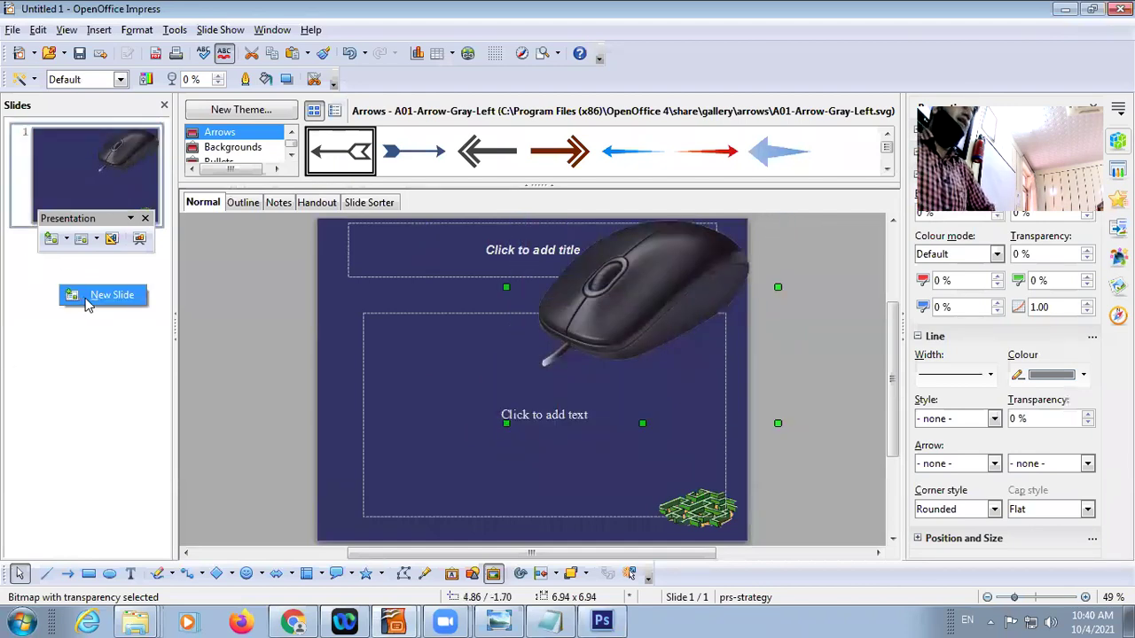
pyautogui.click(87, 301)
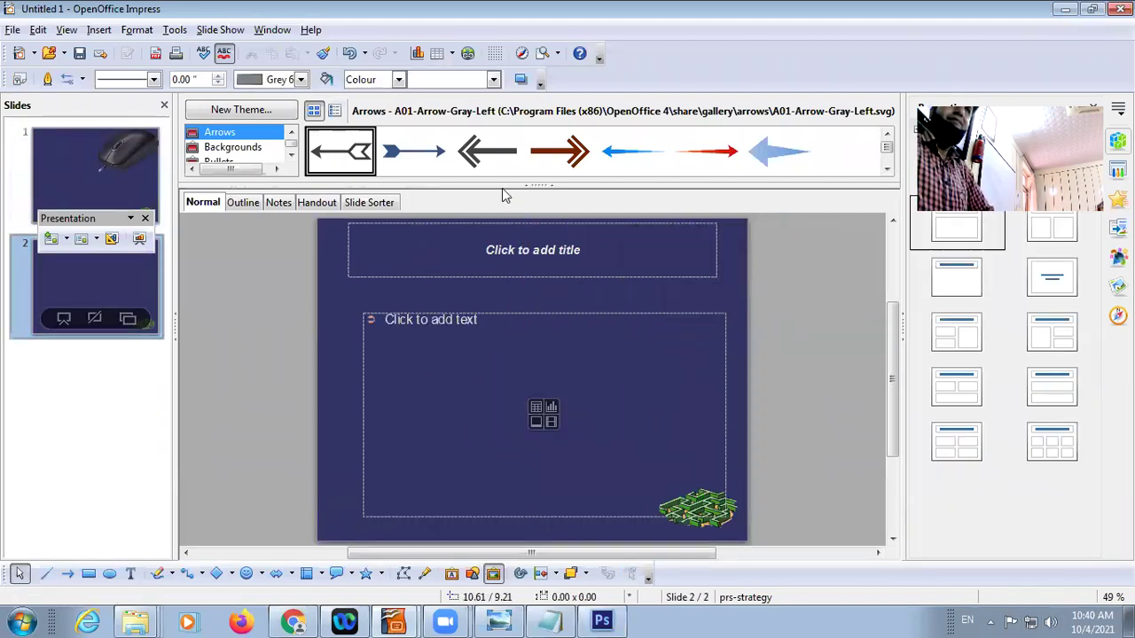
pyautogui.moveTo(528, 184); pyautogui.dragTo(535, 104)
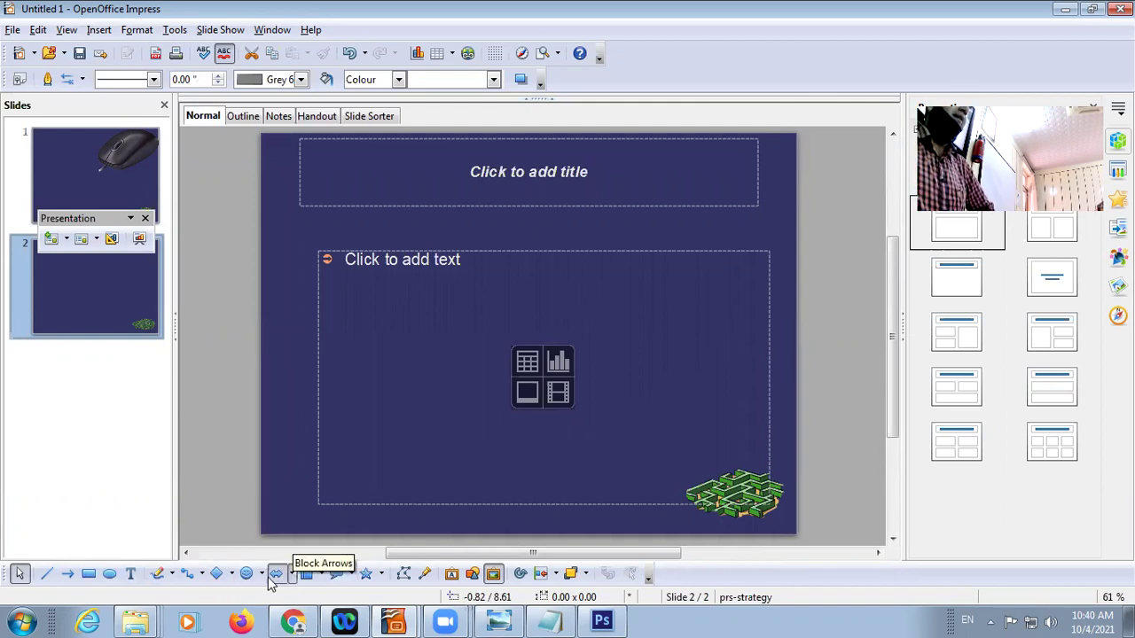
# Draw a rectangle about 5.50 × 4.20 in on slide 2 and an ellipse about 2.19 × 2.30 in overlapping the rectangle's right edge
pyautogui.click(89, 574)
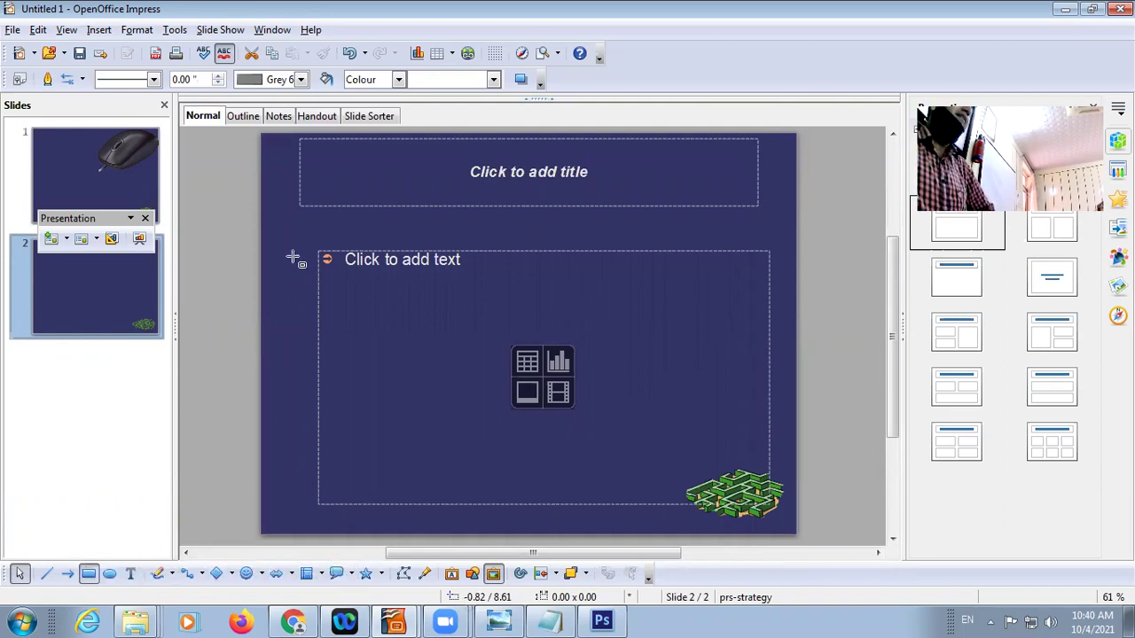
pyautogui.moveTo(285, 197)
pyautogui.mouseDown()
pyautogui.moveTo(348, 274)
pyautogui.moveTo(506, 387)
pyautogui.moveTo(552, 400)
pyautogui.mouseUp()
pyautogui.click(110, 574)
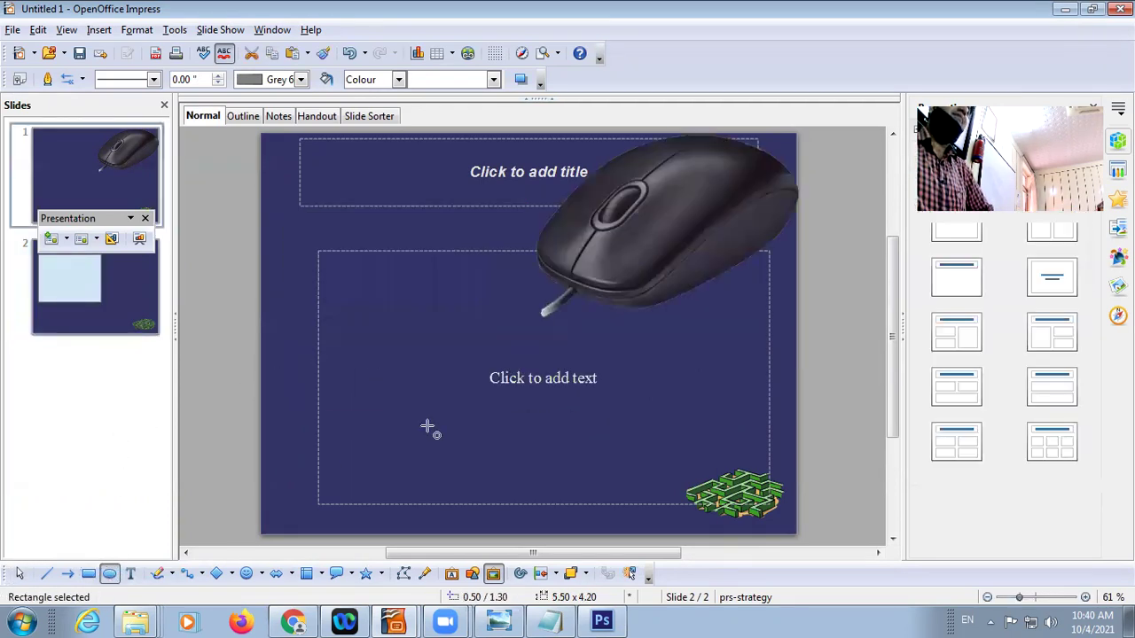
pyautogui.click(81, 298)
pyautogui.moveTo(213, 256); pyautogui.dragTo(317, 367)
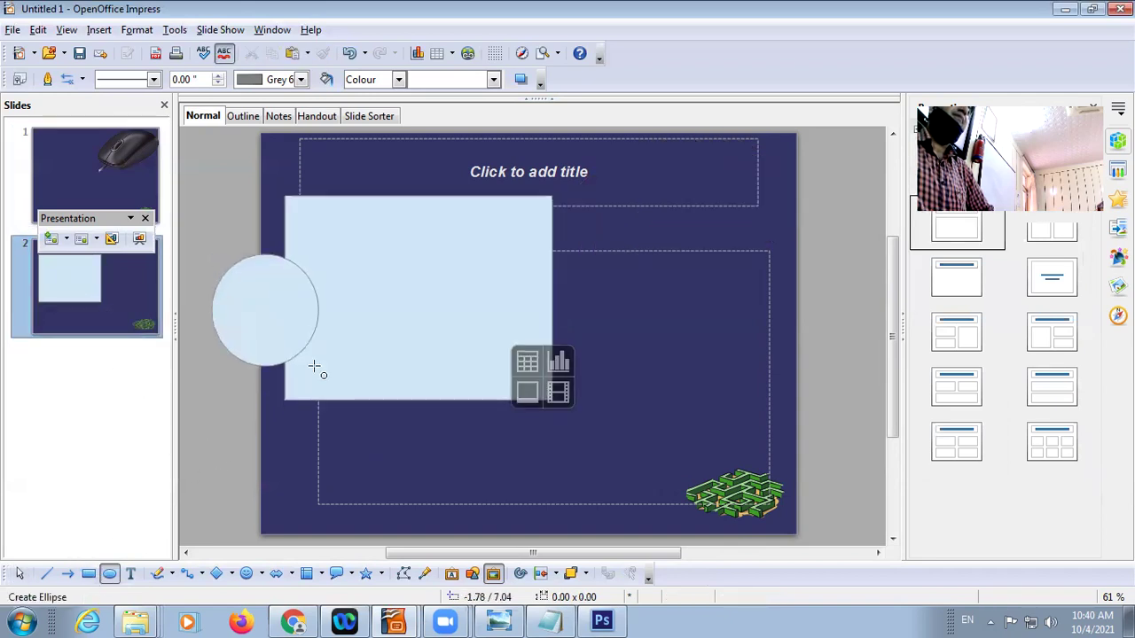
pyautogui.moveTo(266, 301); pyautogui.dragTo(401, 324)
pyautogui.moveTo(494, 337); pyautogui.dragTo(548, 259)
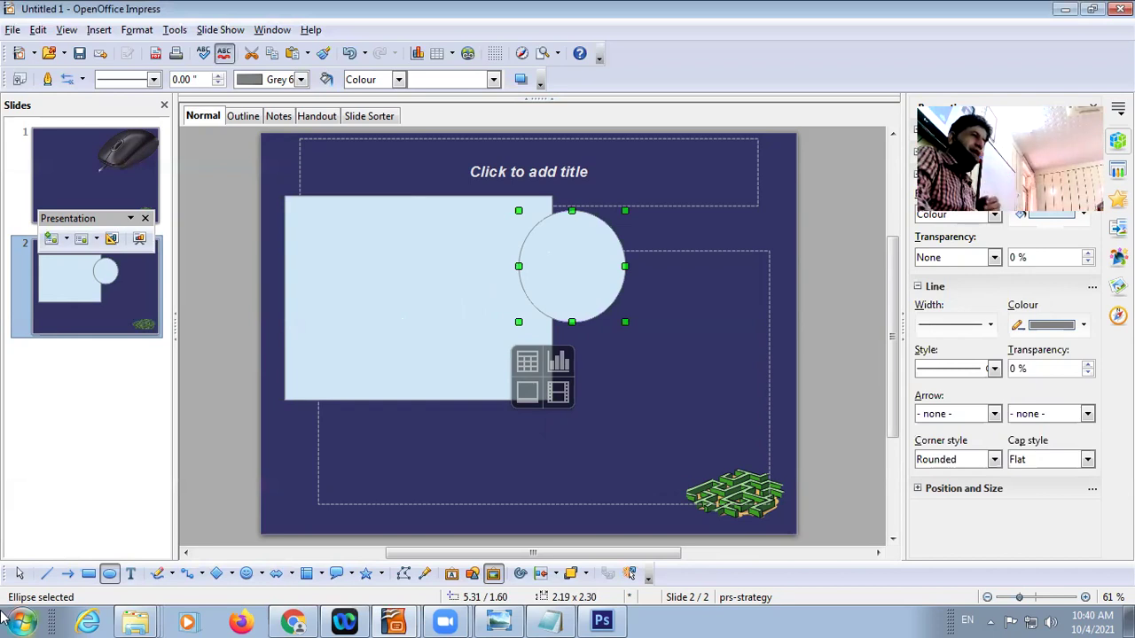
# Move the ellipse and the rectangle down and right on slide 2, keeping the ellipse overlapping the rectangle's right edge
pyautogui.click(20, 573)
pyautogui.moveTo(585, 271); pyautogui.dragTo(668, 353)
pyautogui.moveTo(461, 272); pyautogui.dragTo(546, 332)
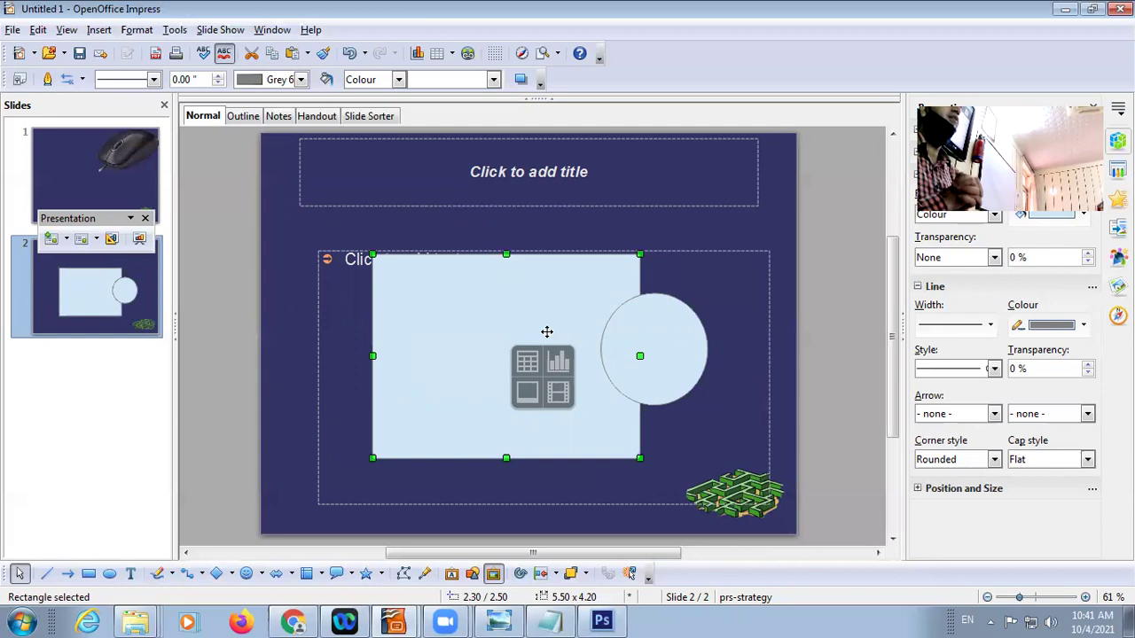
# Group the rectangle and the ellipse, and move the group up so it overlaps the title placeholder
pyautogui.moveTo(215, 210); pyautogui.dragTo(780, 496)
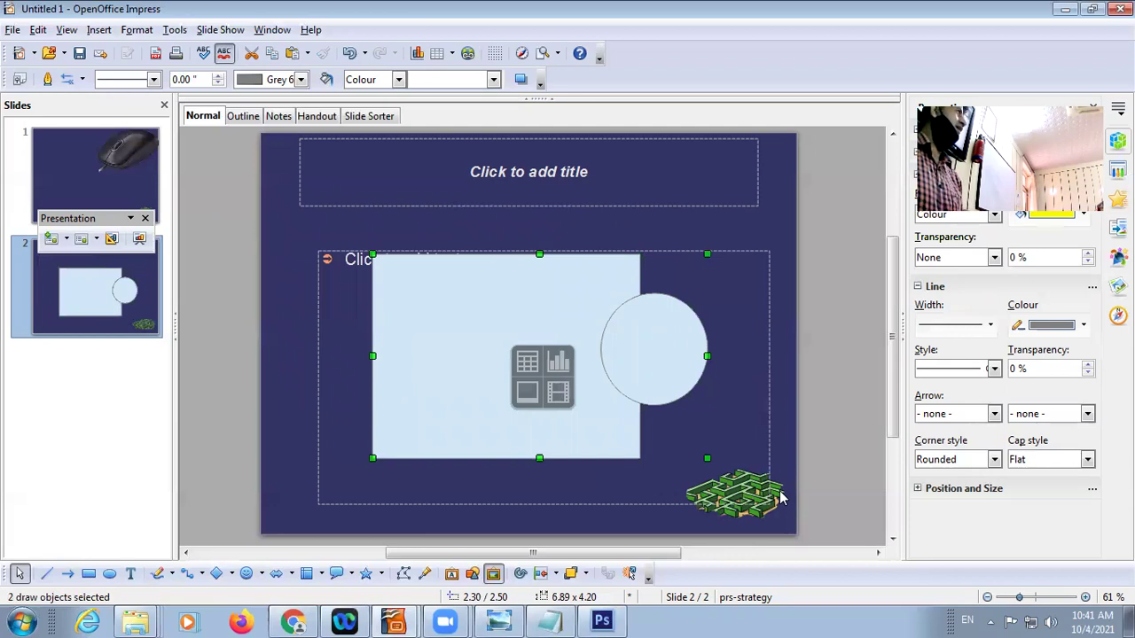
pyautogui.rightClick(497, 348)
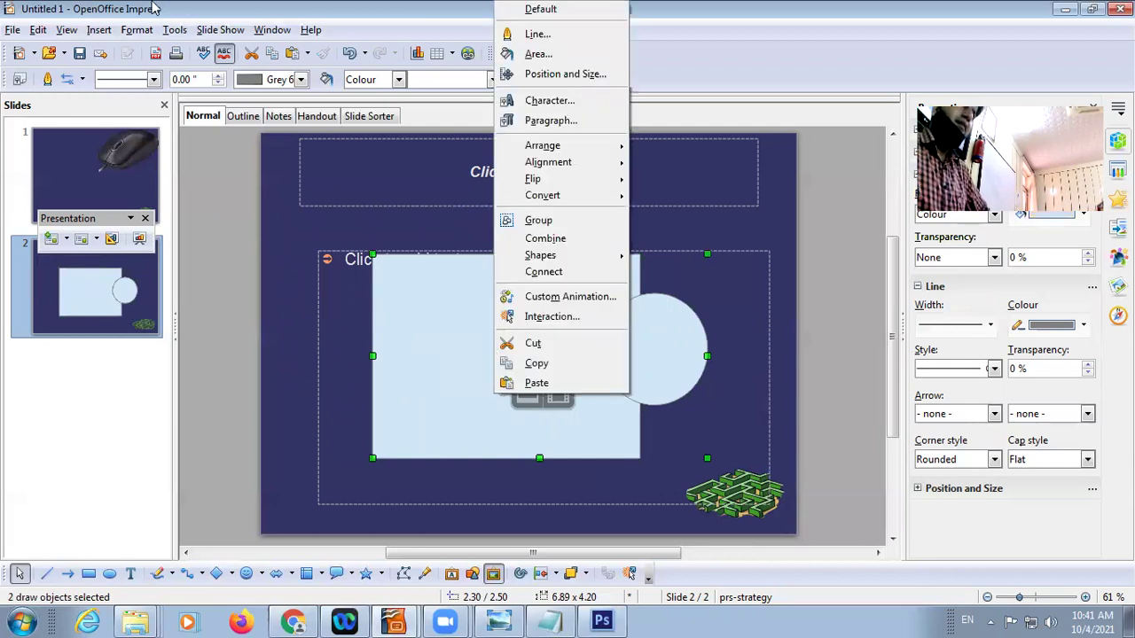
pyautogui.click(169, 33)
pyautogui.click(155, 30)
pyautogui.moveTo(171, 33)
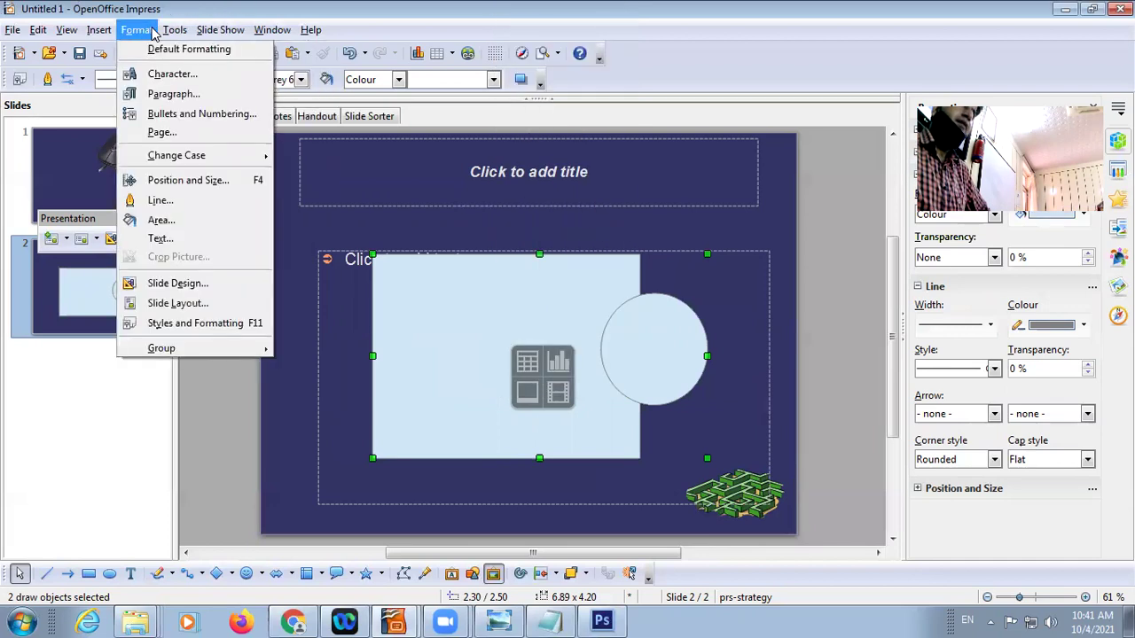
pyautogui.moveTo(72, 32)
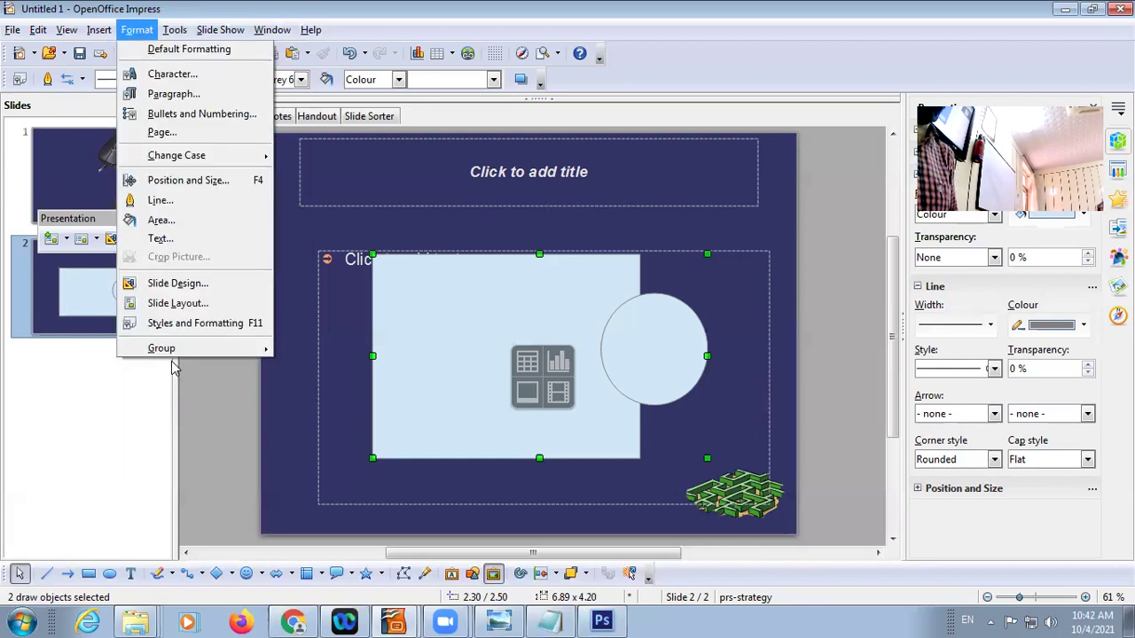
pyautogui.moveTo(257, 349)
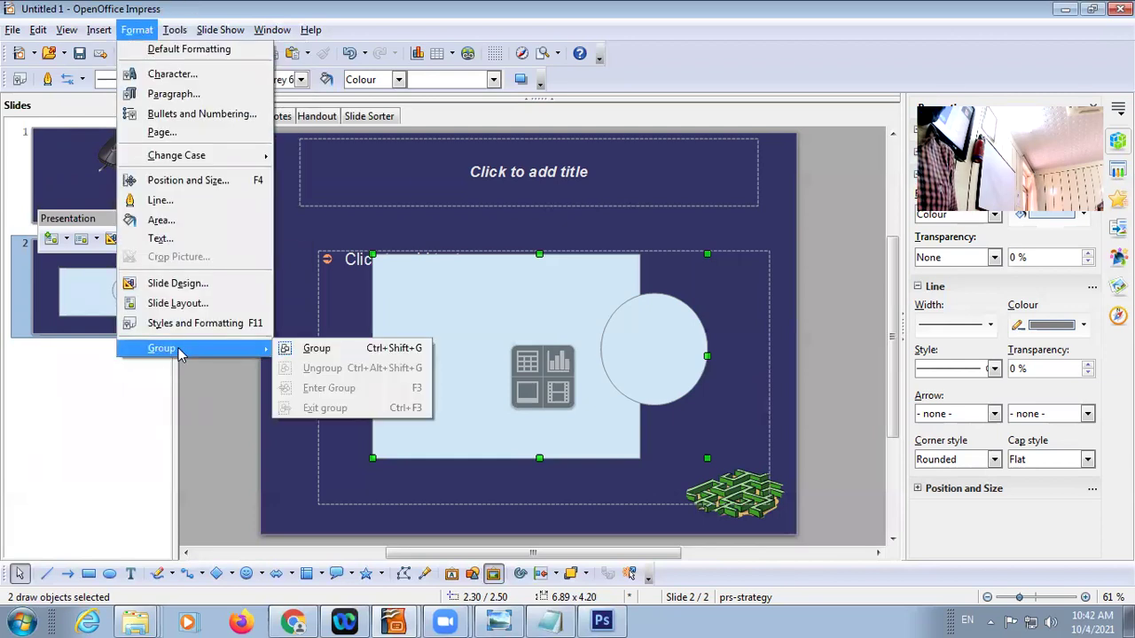
pyautogui.click(317, 349)
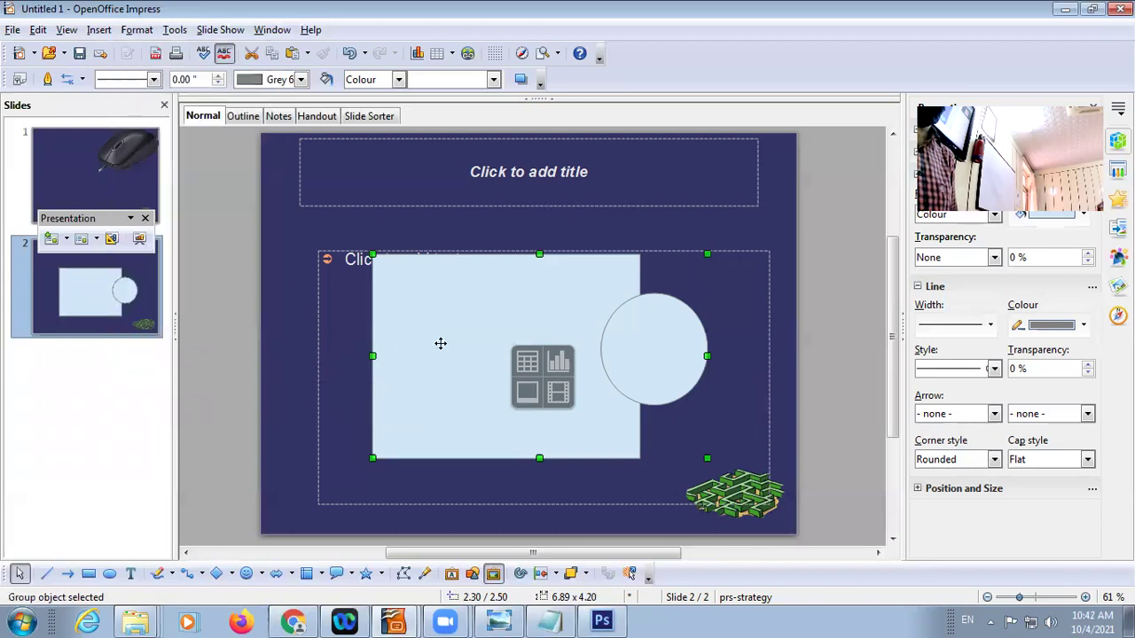
pyautogui.moveTo(424, 336); pyautogui.dragTo(517, 344)
pyautogui.moveTo(488, 294); pyautogui.dragTo(425, 231)
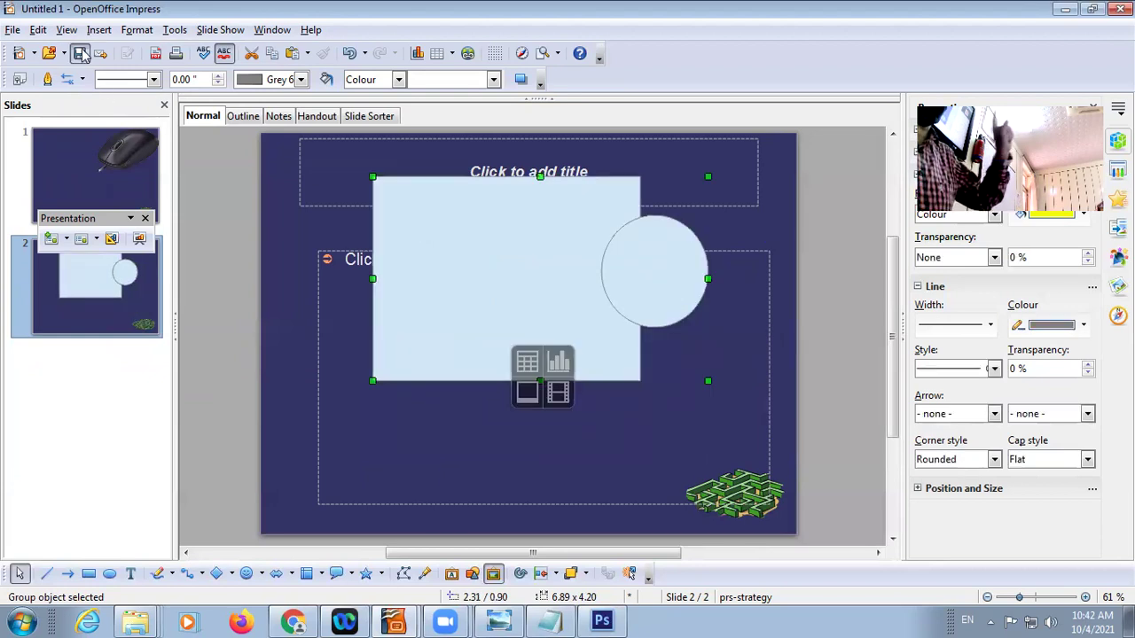
# Ungroup the rectangle and the ellipse, and move them down and apart within the content placeholder
pyautogui.click(141, 32)
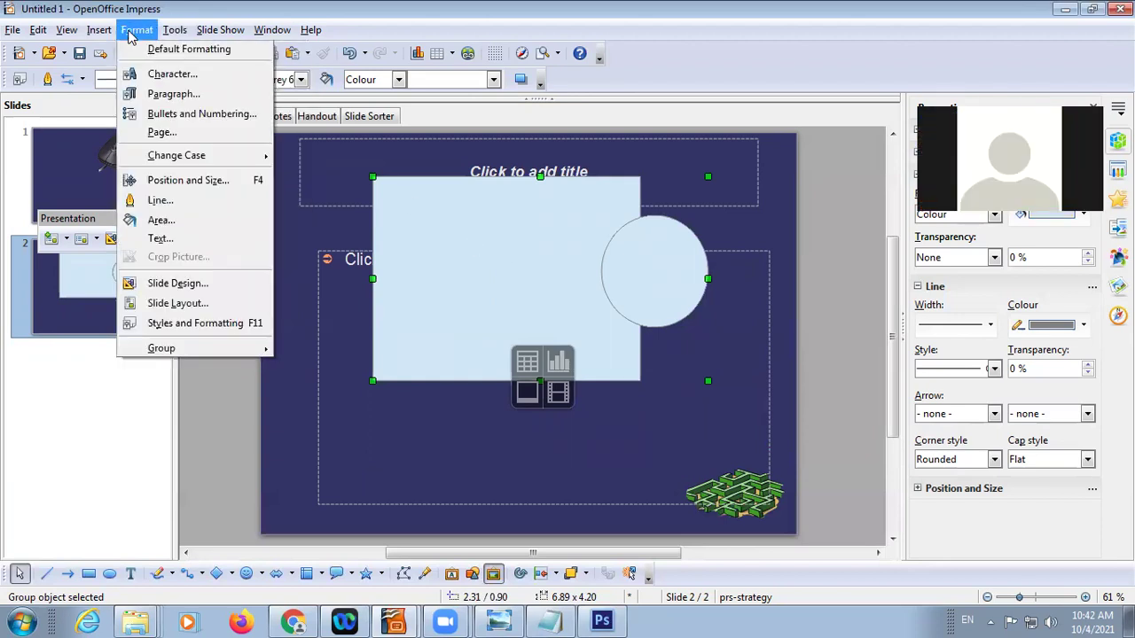
pyautogui.moveTo(181, 350)
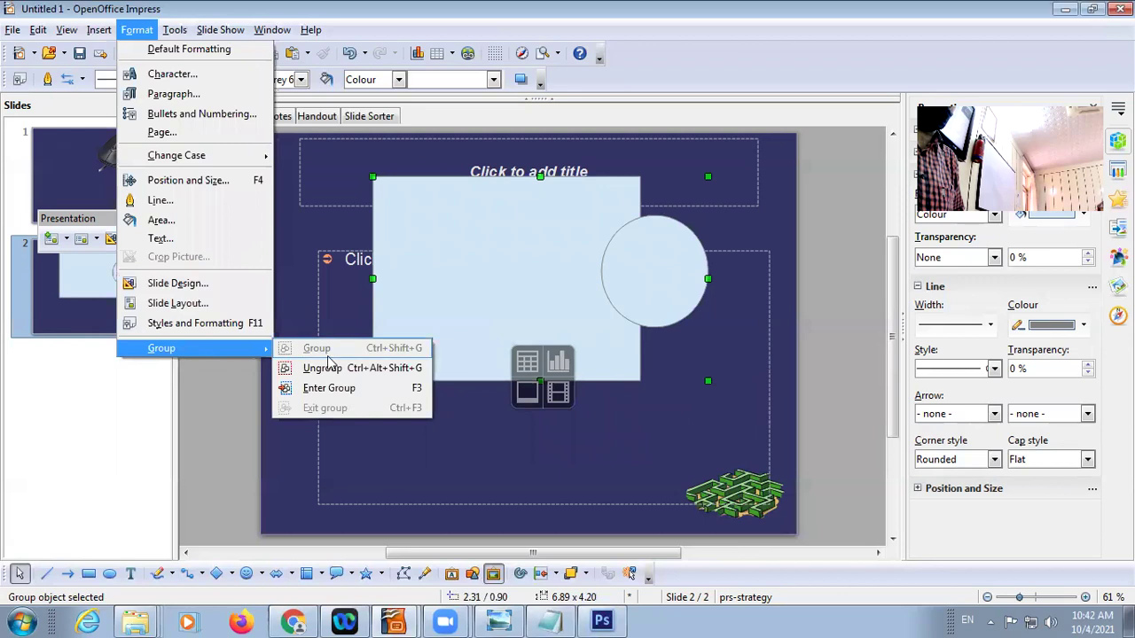
pyautogui.click(357, 368)
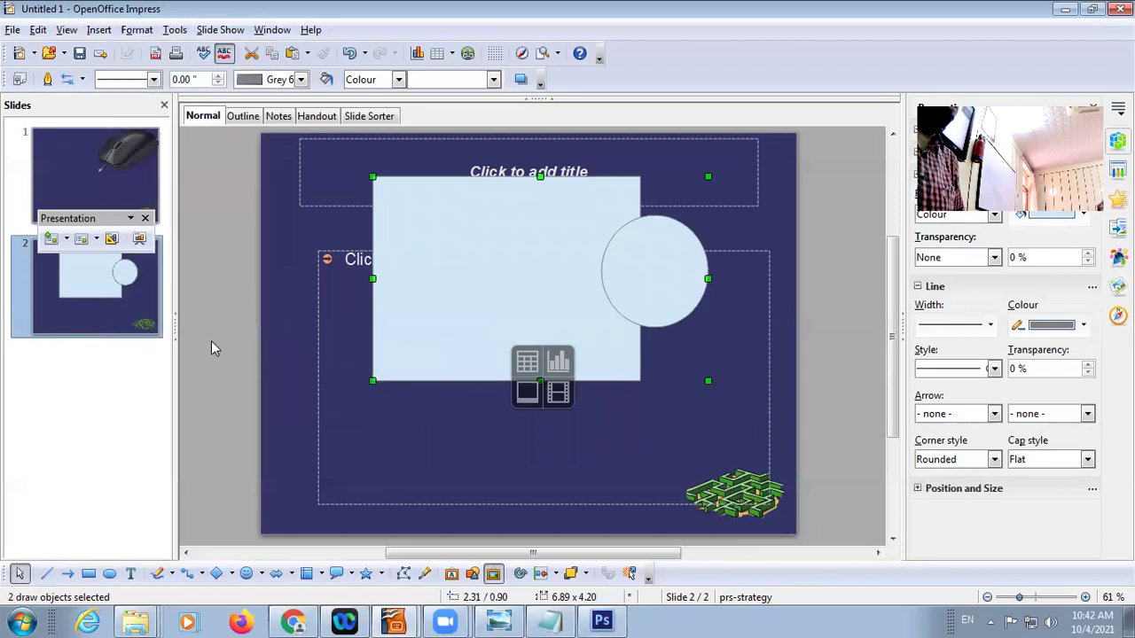
pyautogui.moveTo(390, 248); pyautogui.dragTo(361, 339)
pyautogui.moveTo(635, 302); pyautogui.dragTo(682, 375)
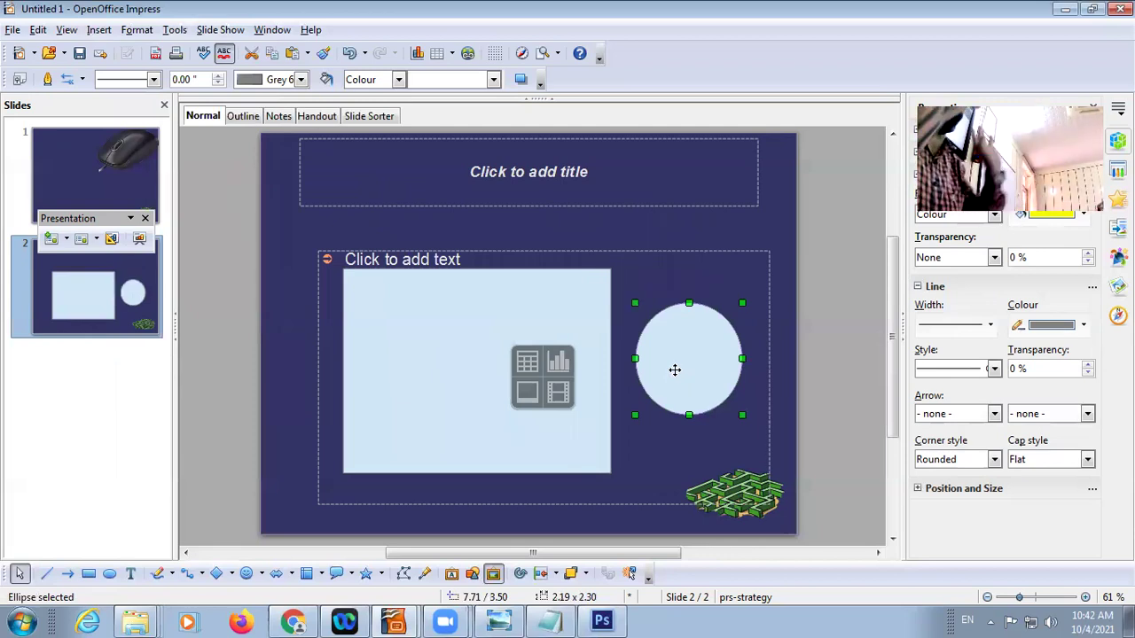
# Select the rectangle and the ellipse together and show the grouping commands available for them
pyautogui.moveTo(204, 173); pyautogui.dragTo(859, 542)
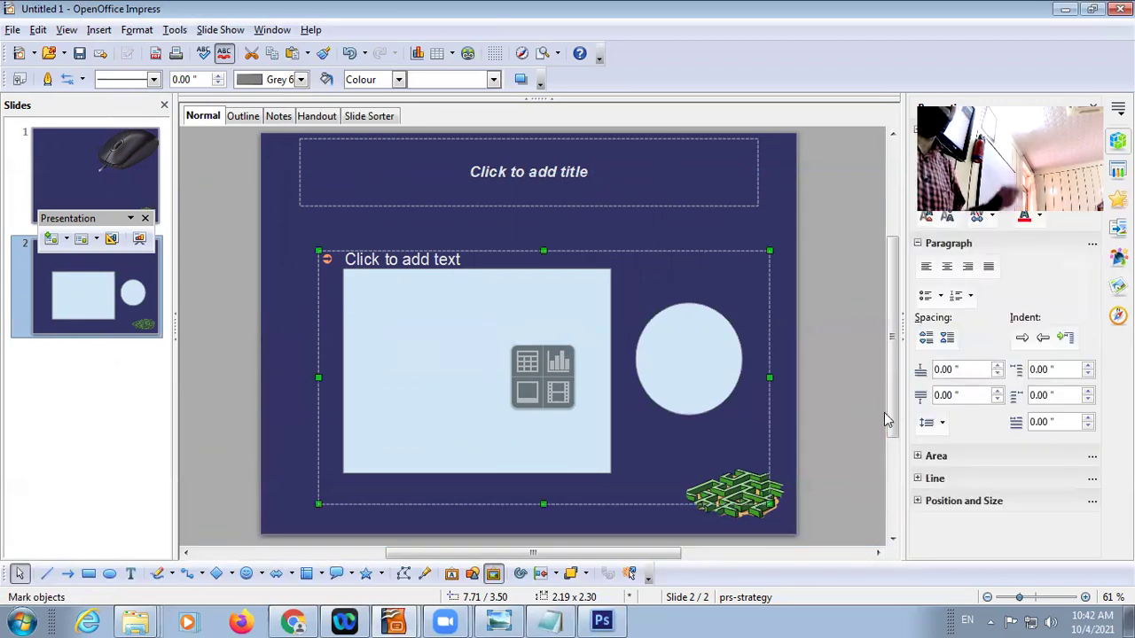
pyautogui.click(412, 305)
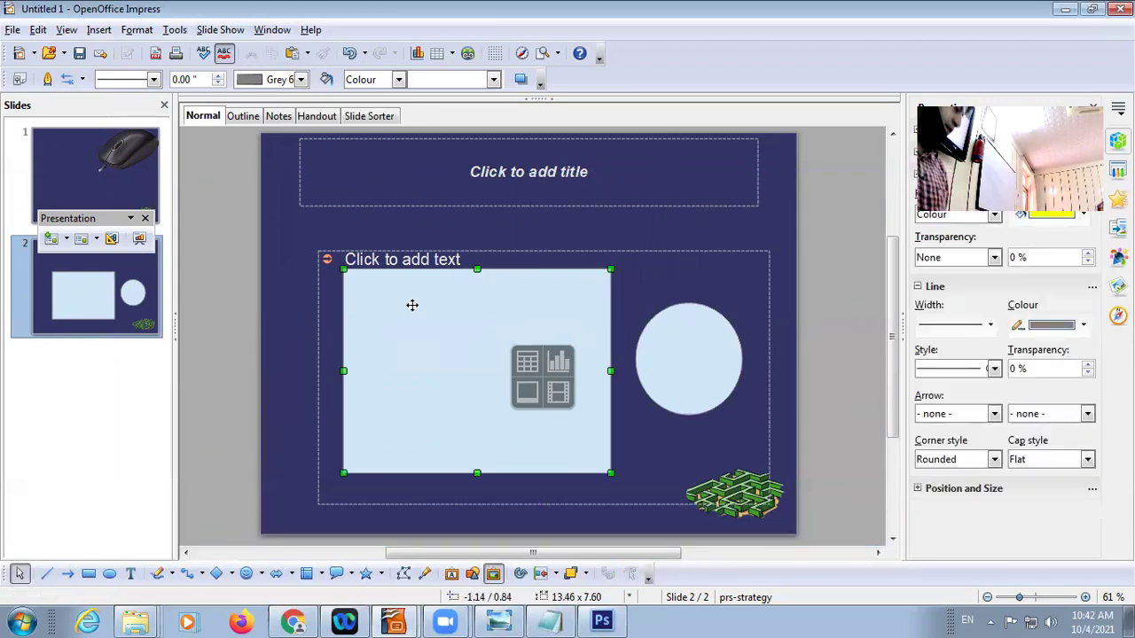
pyautogui.keyDown('shift'); pyautogui.click(699, 329); pyautogui.keyUp('shift')
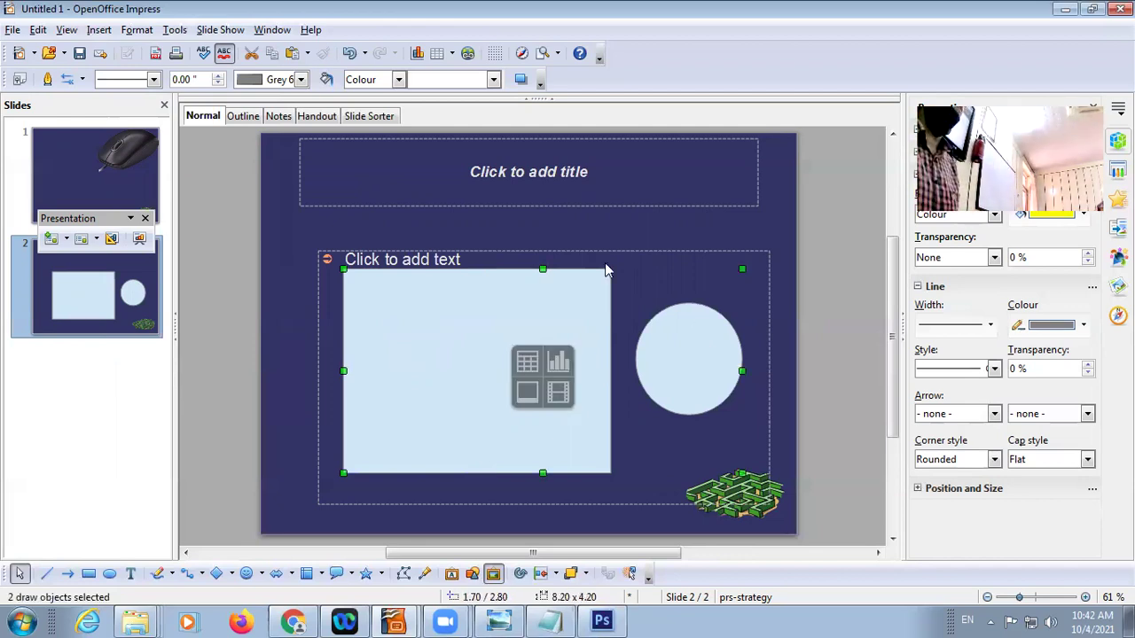
pyautogui.click(137, 32)
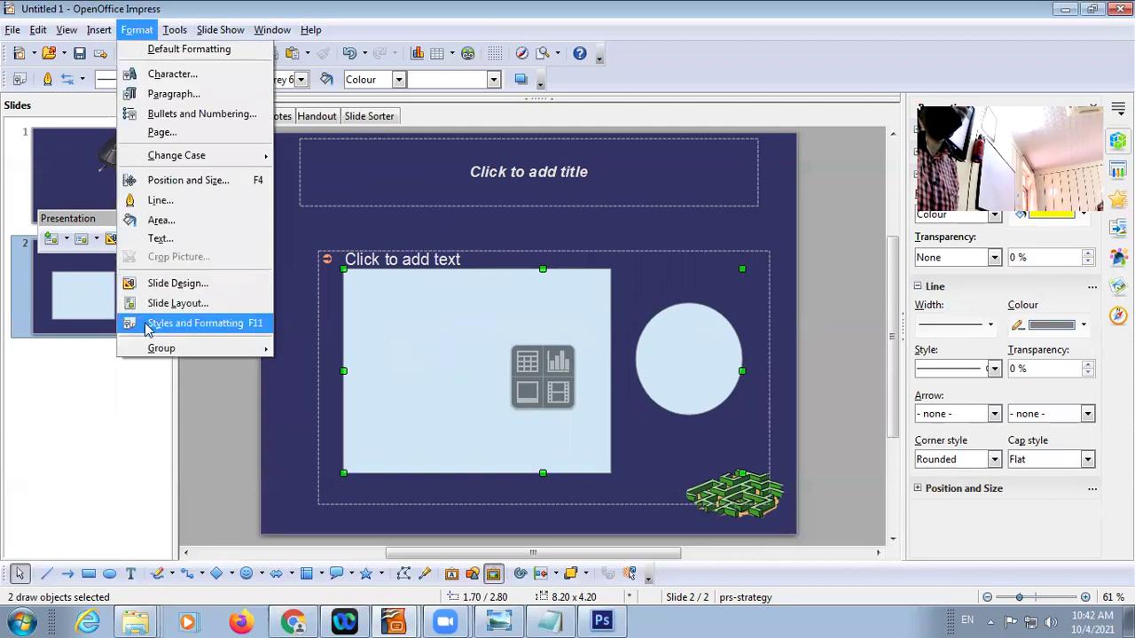
pyautogui.moveTo(162, 348)
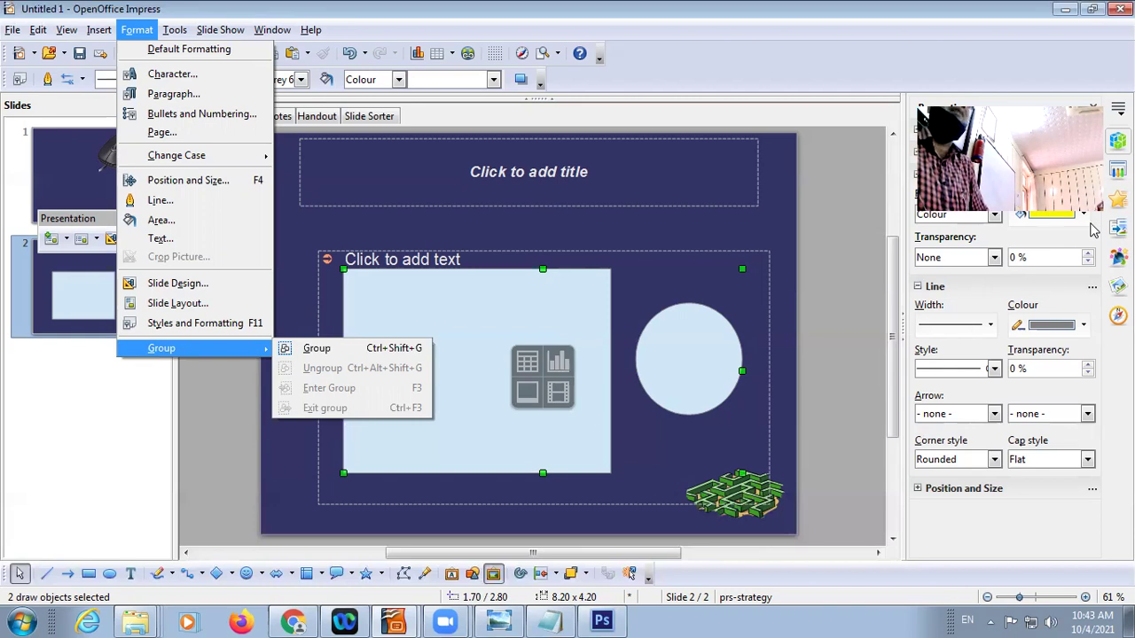
pyautogui.click(1019, 93)
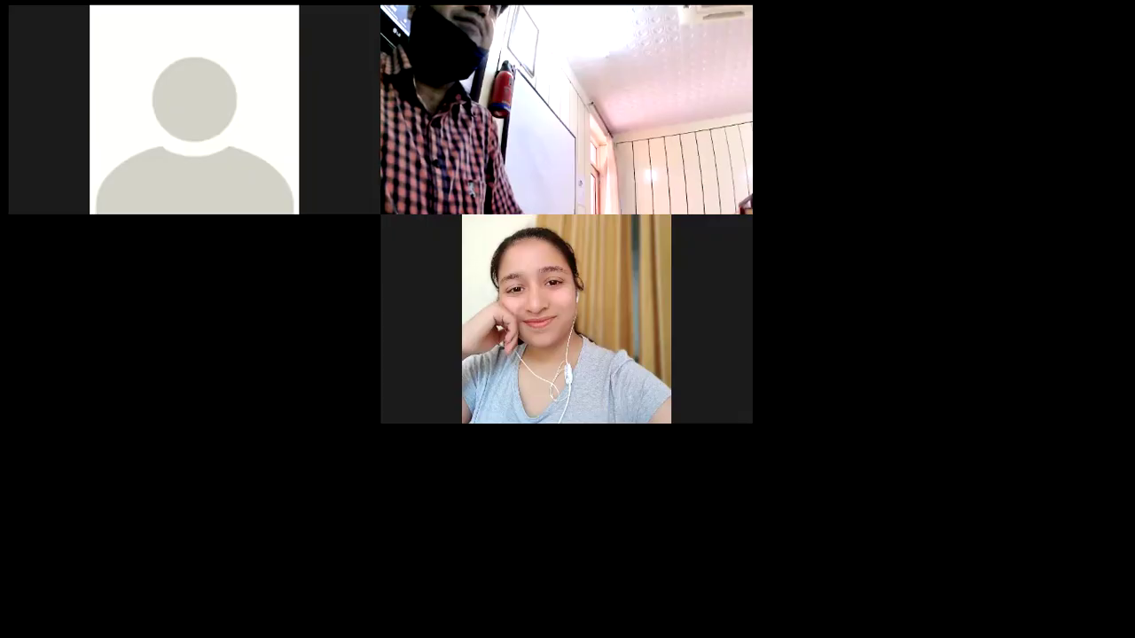